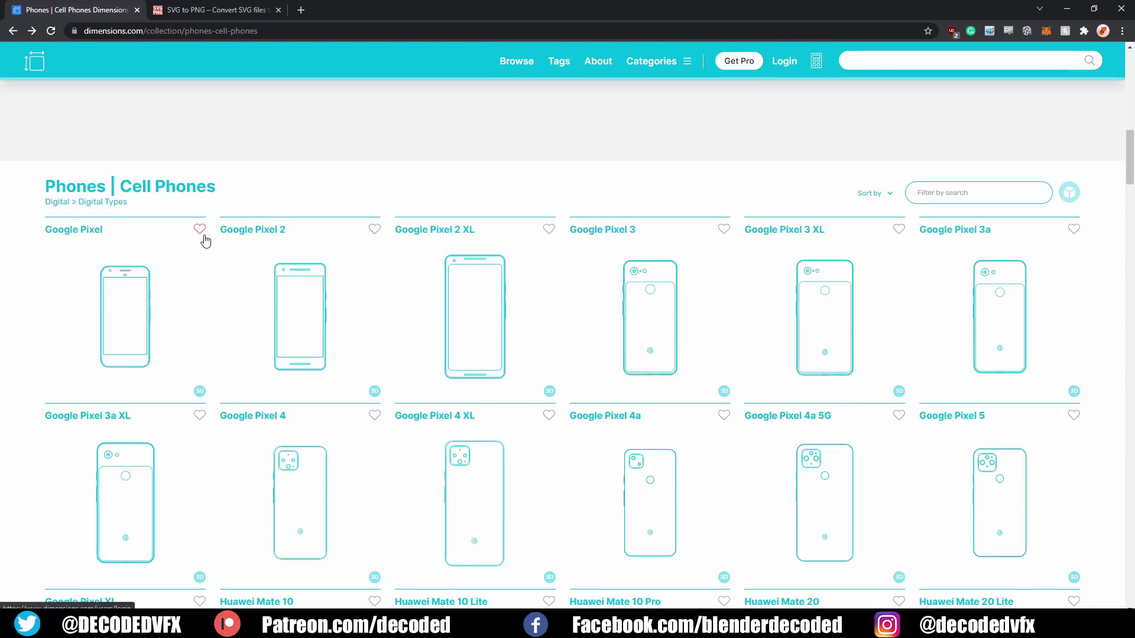
Step: Find the Google Pixel 2 XL on the phones page and save its dimension drawing as an SVG in the Phone folder
scroll(391, 201, "up", 2)
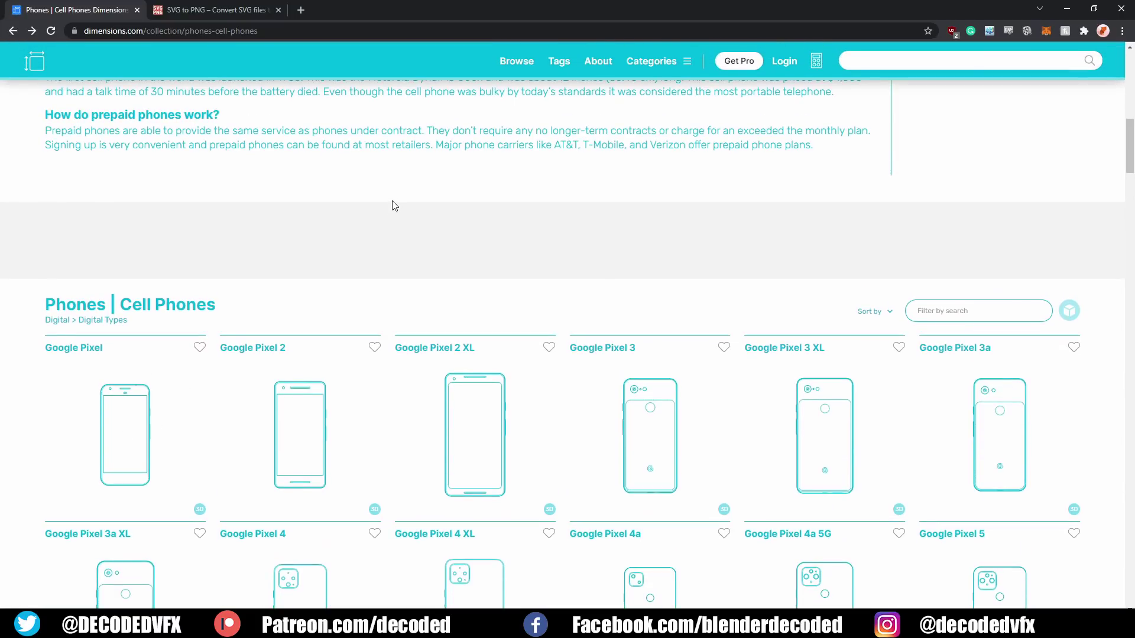
scroll(392, 201, "down", 1)
scroll(394, 206, "down", 1)
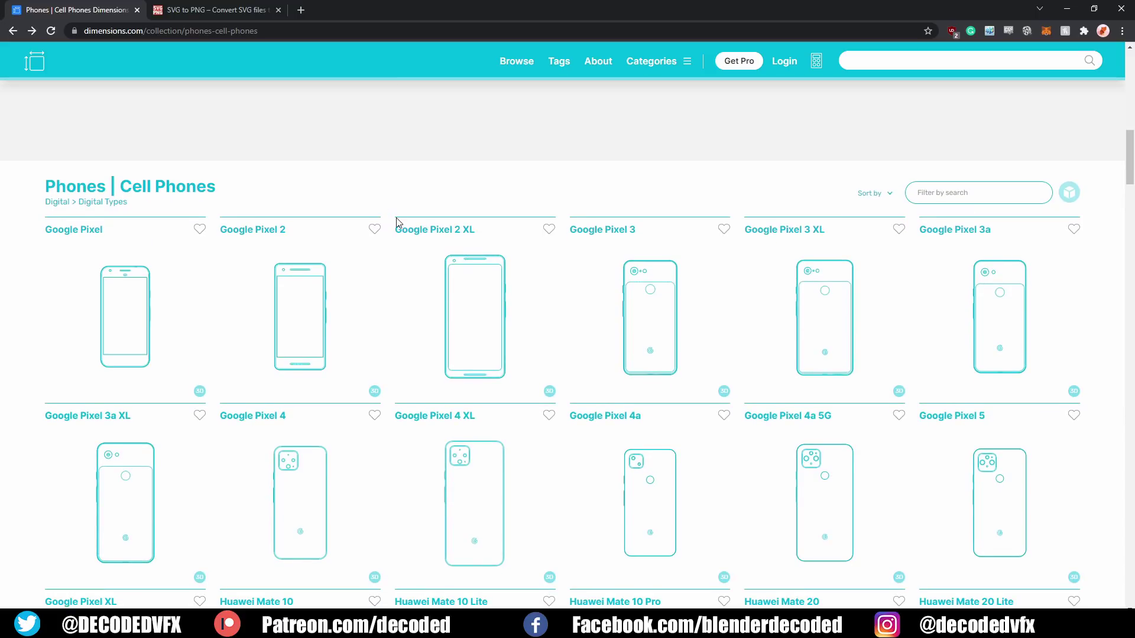
scroll(396, 223, "down", 12)
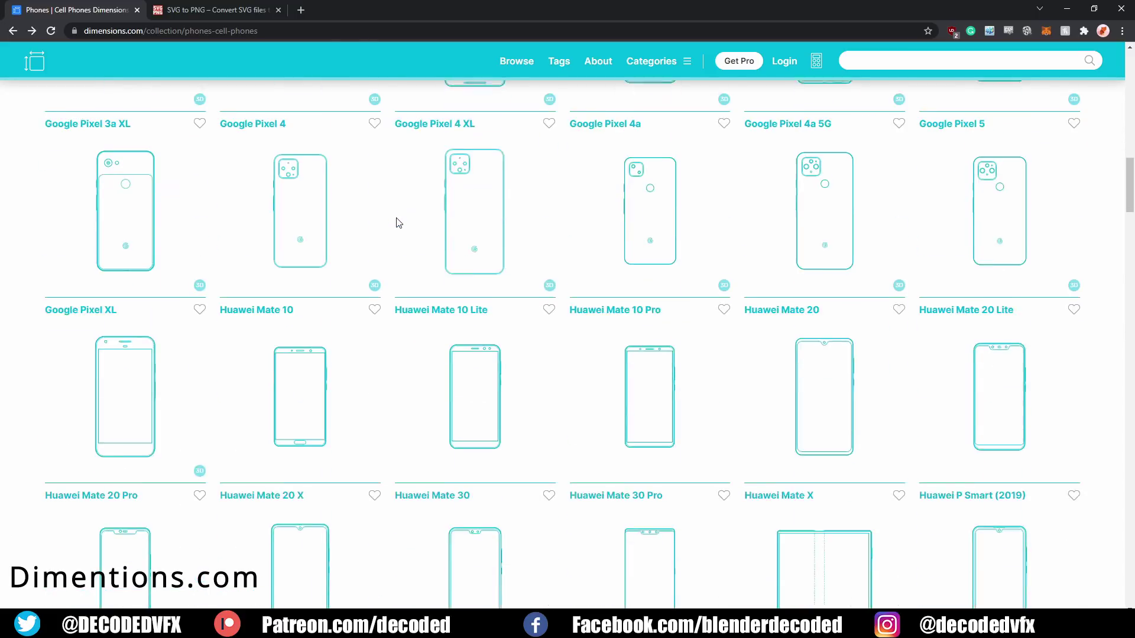
scroll(398, 223, "up", 12)
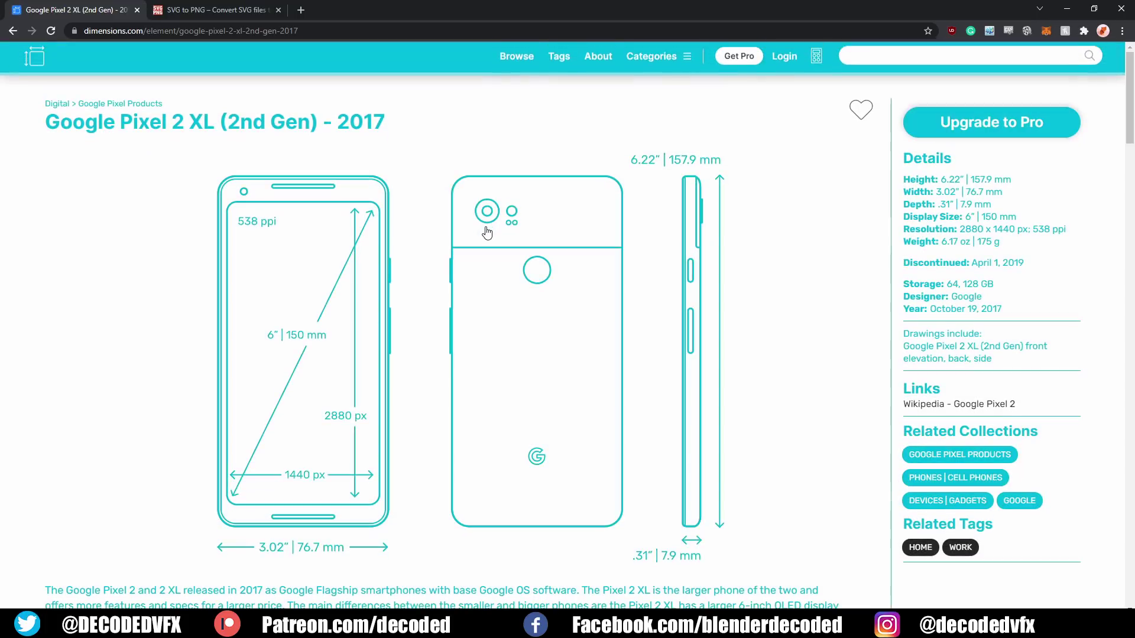
right_click(466, 243)
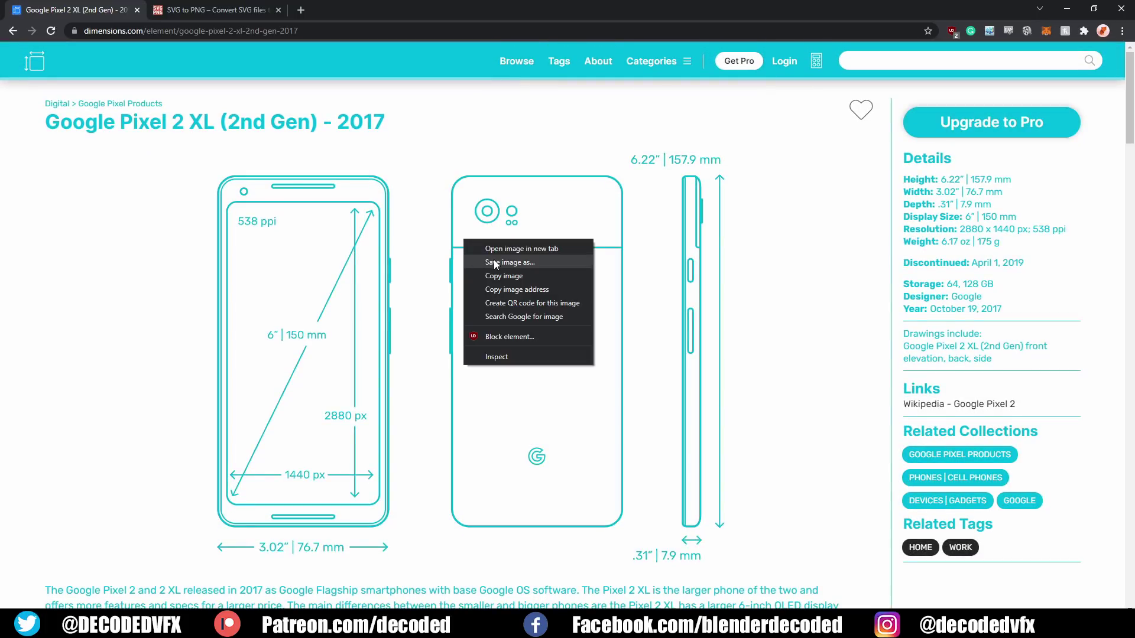
left_click(494, 260)
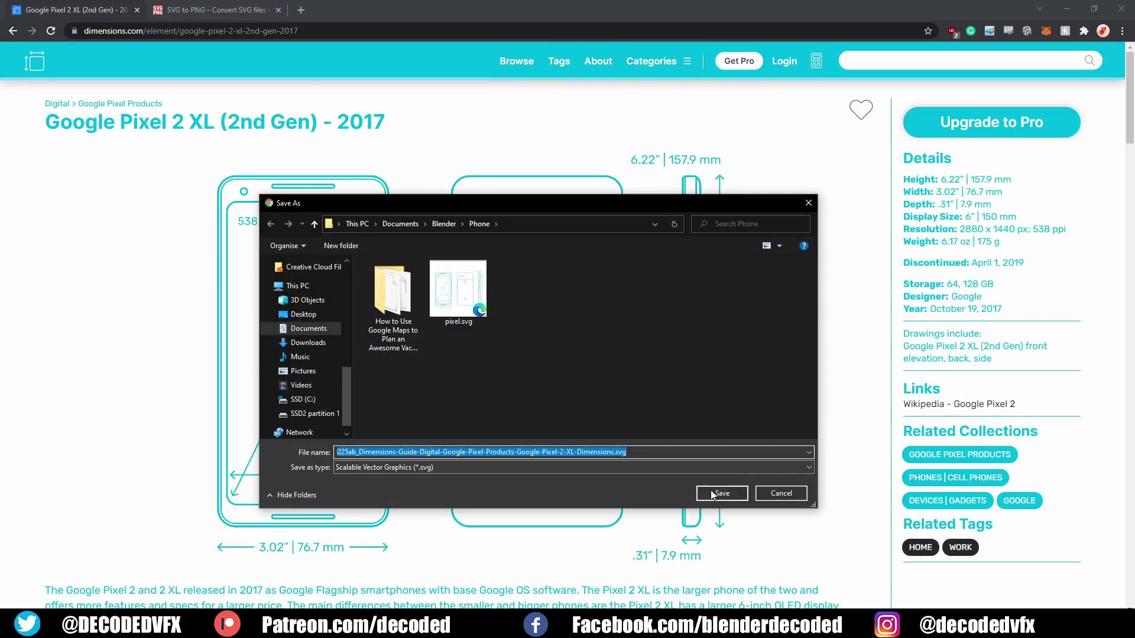
left_click(712, 494)
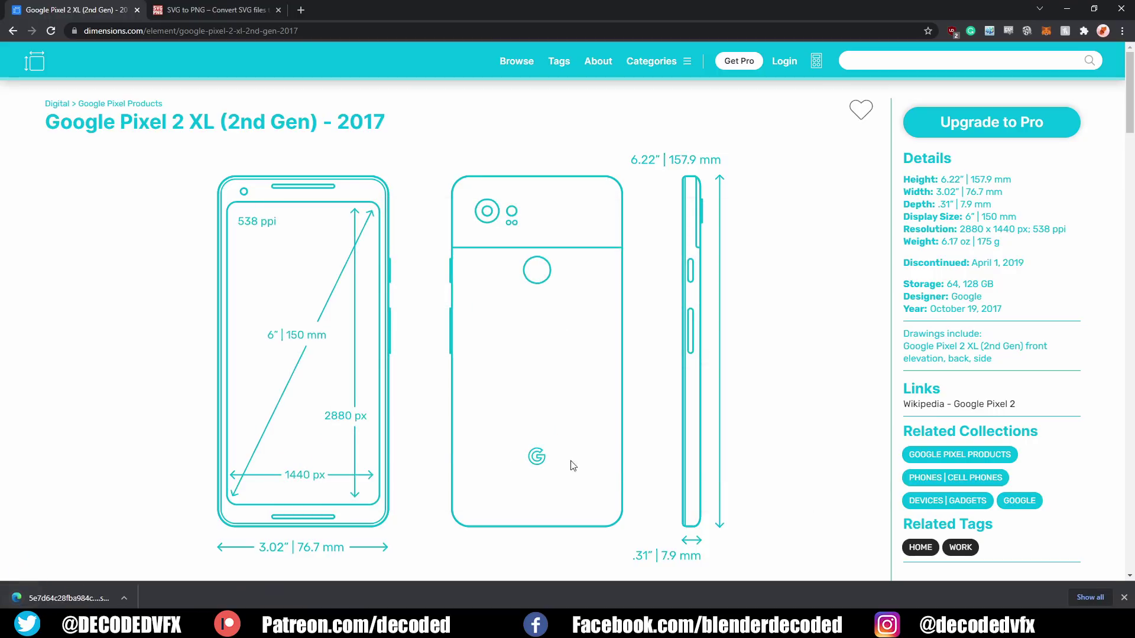
Step: Convert the saved SVG drawing to PNG on svgtopng.com and download the result
left_click(225, 9)
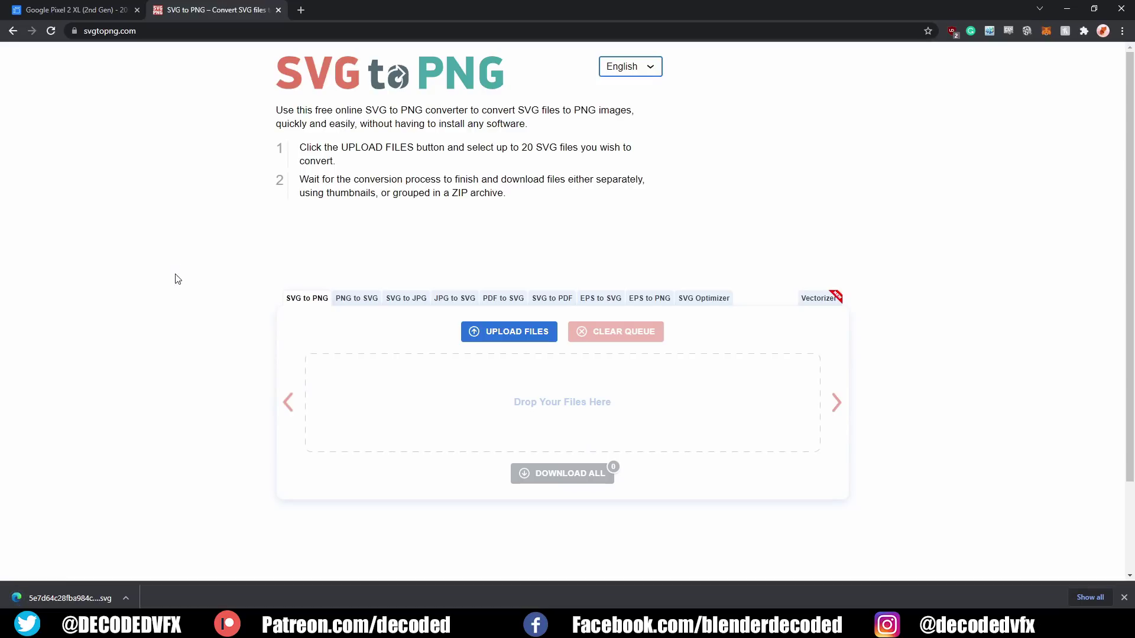
left_click_drag(68, 594, 551, 396)
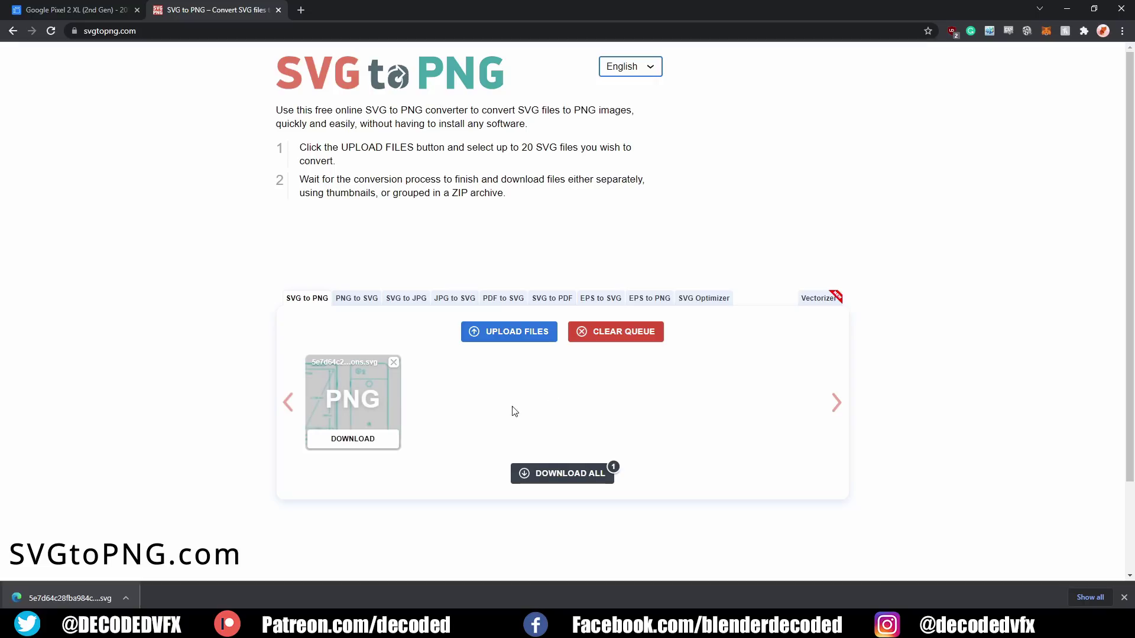
left_click(369, 440)
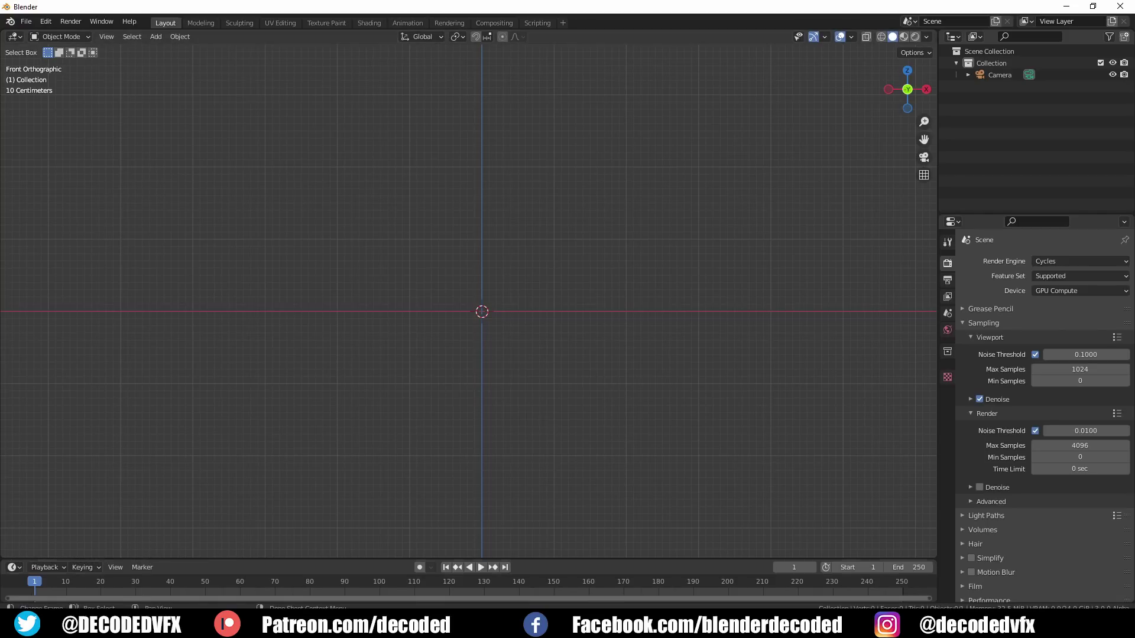
Step: Switch to Blender, bring in the phone drawing as a front-view reference image and move it back along Y
left_click(180, 626)
left_click_drag(151, 151, 534, 314)
middle_click_drag(528, 328, 573, 378)
key("g")
key("y")
left_click(511, 321)
key("KP_1")
Step: Add a plane and rotate it 90 degrees about X to face the front view
key("shift+a")
mouse_move(583, 254)
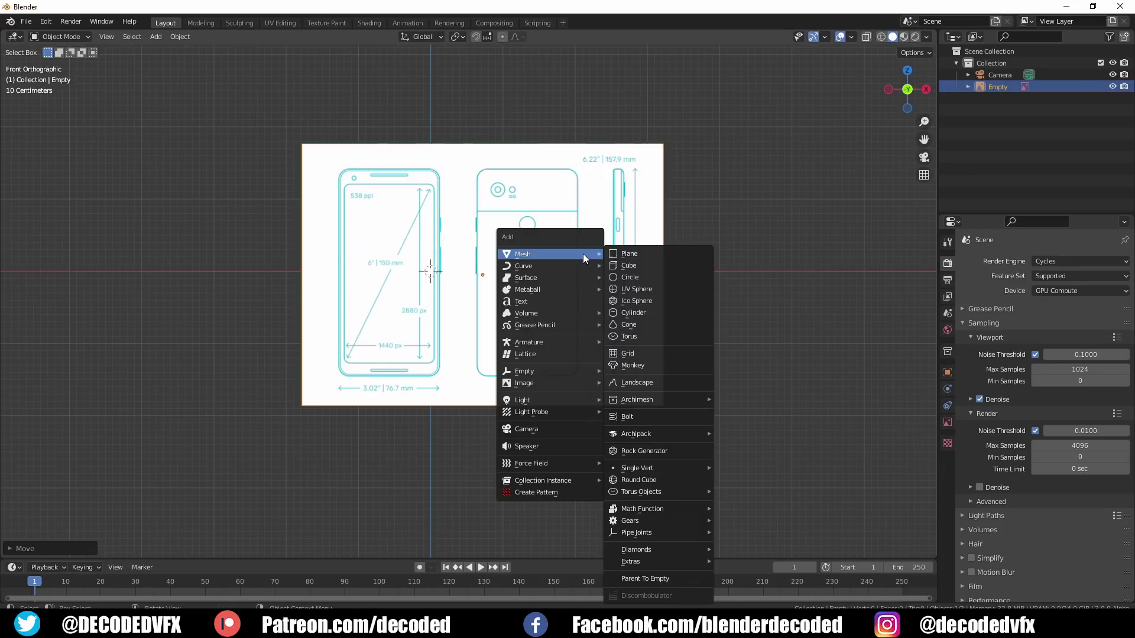
left_click(637, 257)
type("rx90")
key("Return")
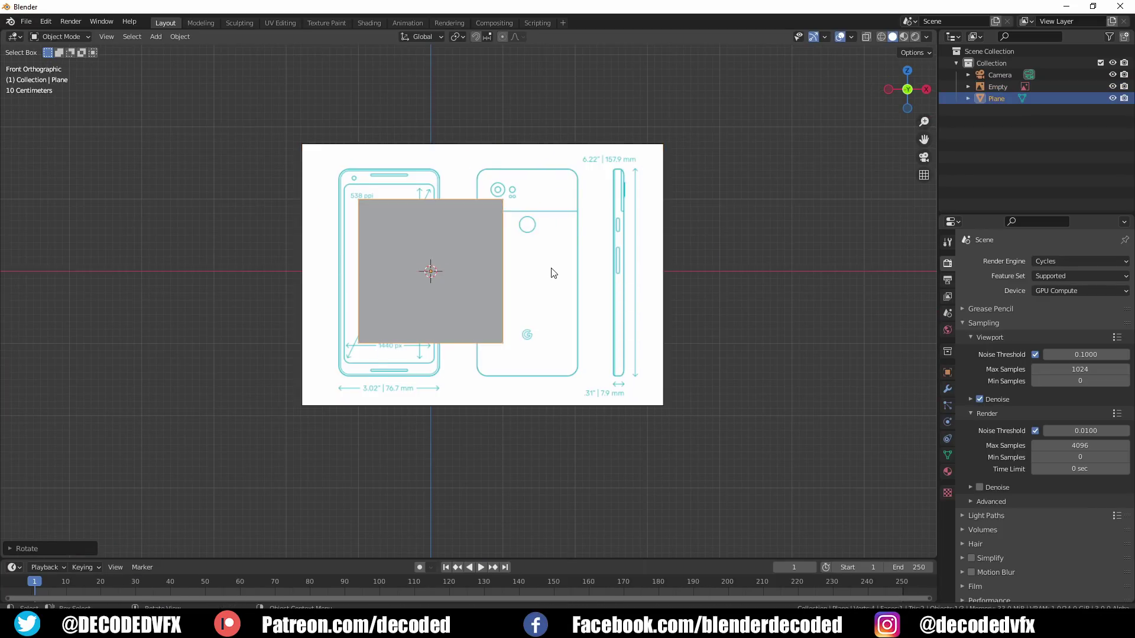
Step: Move the reference image along X to centre the phone's front drawing on the plane
scroll(545, 273, "up", 2)
scroll(545, 273, "up", 2)
left_click(651, 336)
key("g")
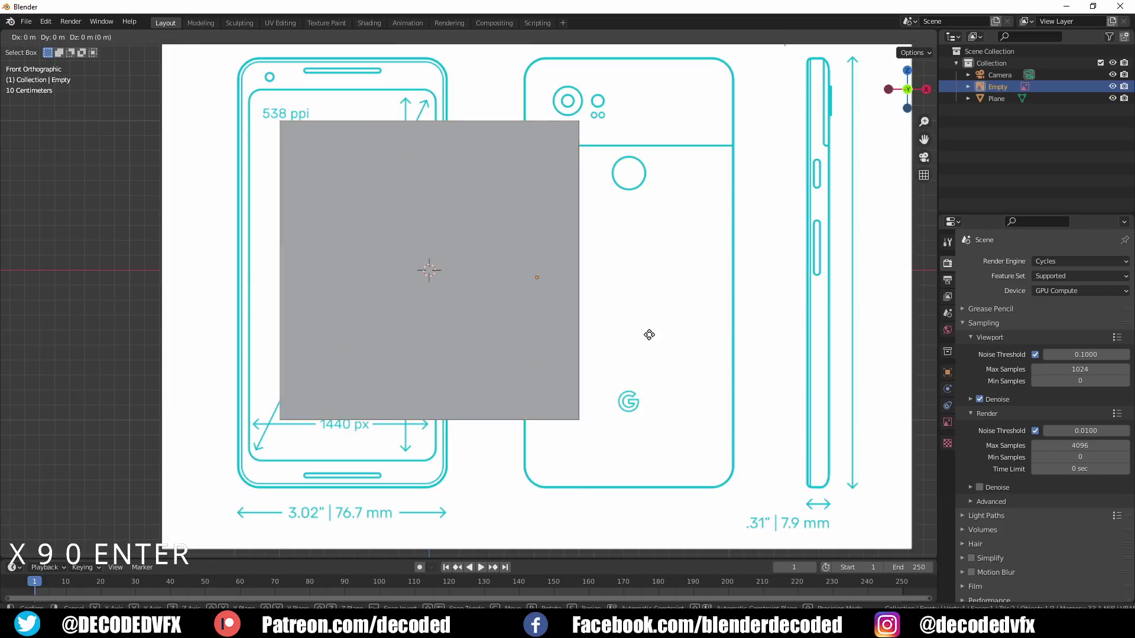
key("x")
left_click(734, 338)
Step: Scale the plane to the width of the phone's front drawing and fine-tune the horizontal alignment along X
left_click(558, 362)
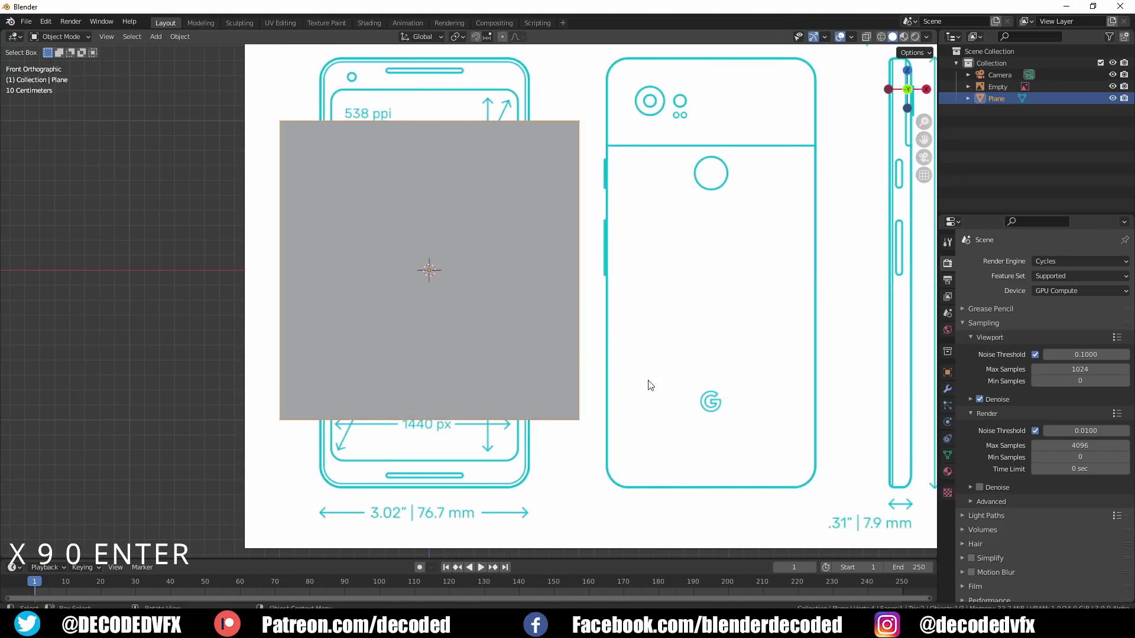
key("s")
left_click(593, 350)
left_click(569, 382)
key("g")
key("x")
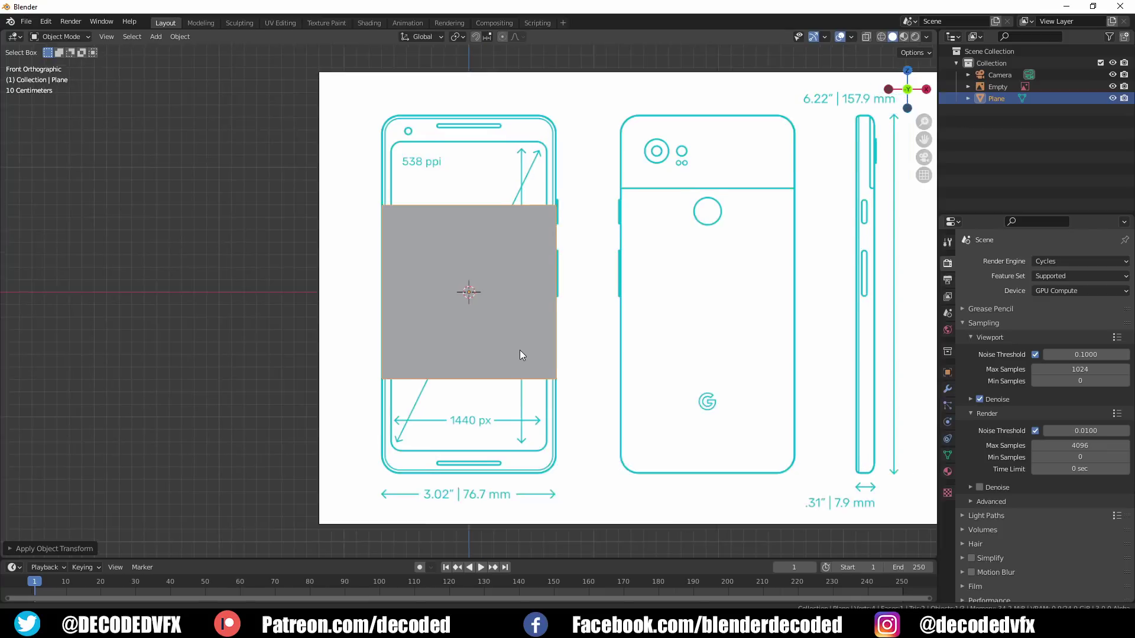
Step: Show the plane in wireframe in Edit Mode and raise its top edge along Z to the top of the phone drawing
middle_click_drag(519, 350, 498, 356, "shift")
key("Tab")
key("z")
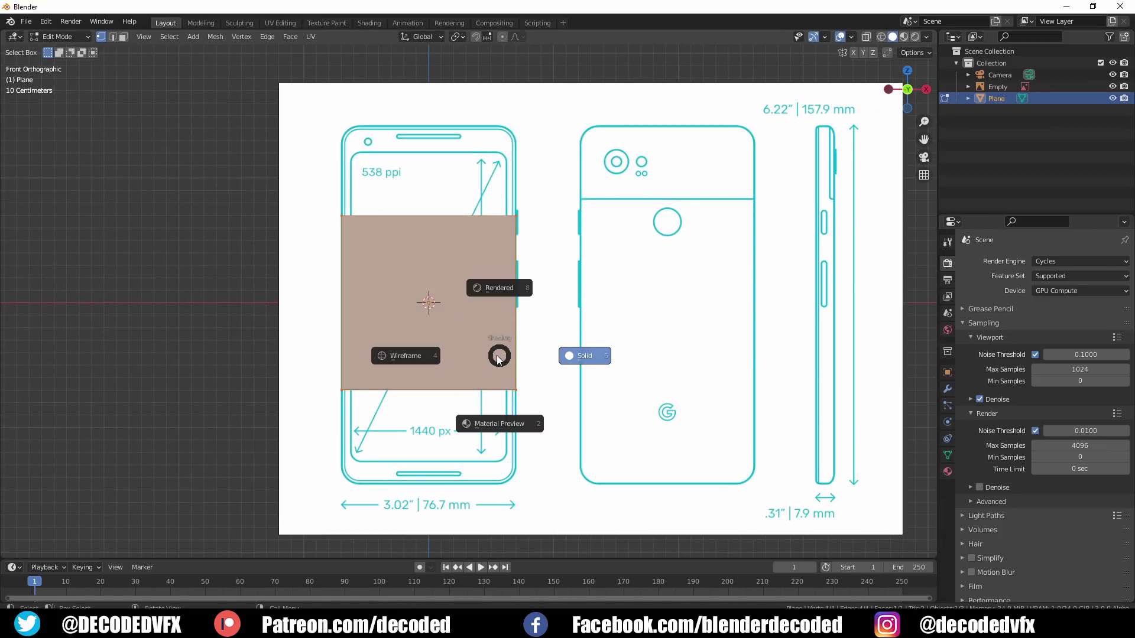
left_click(421, 355)
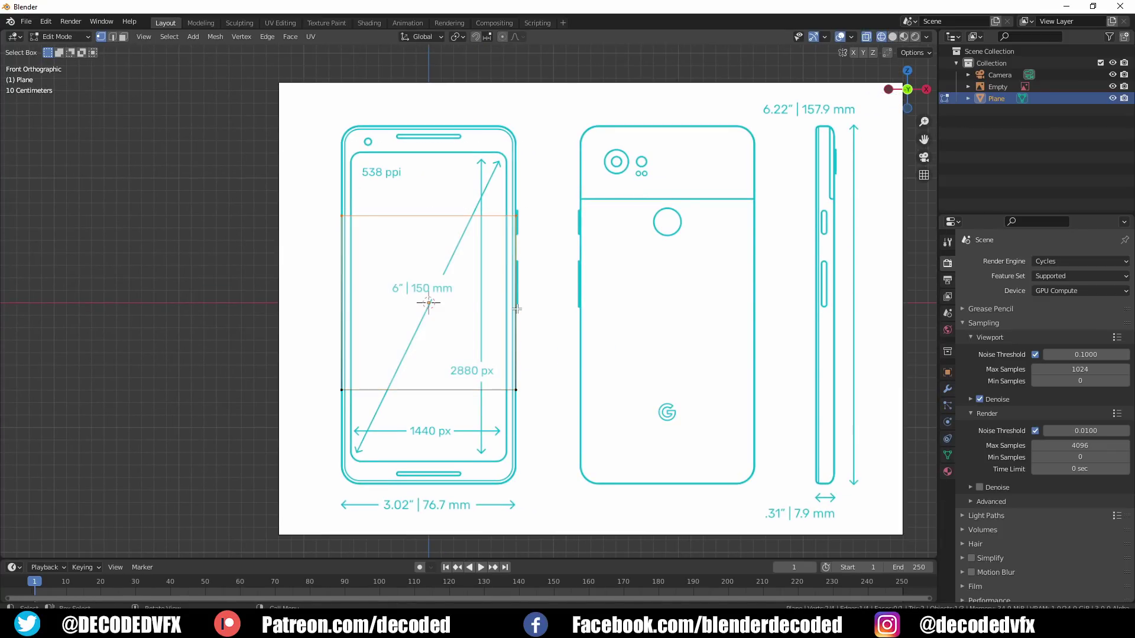
key("g")
key("z")
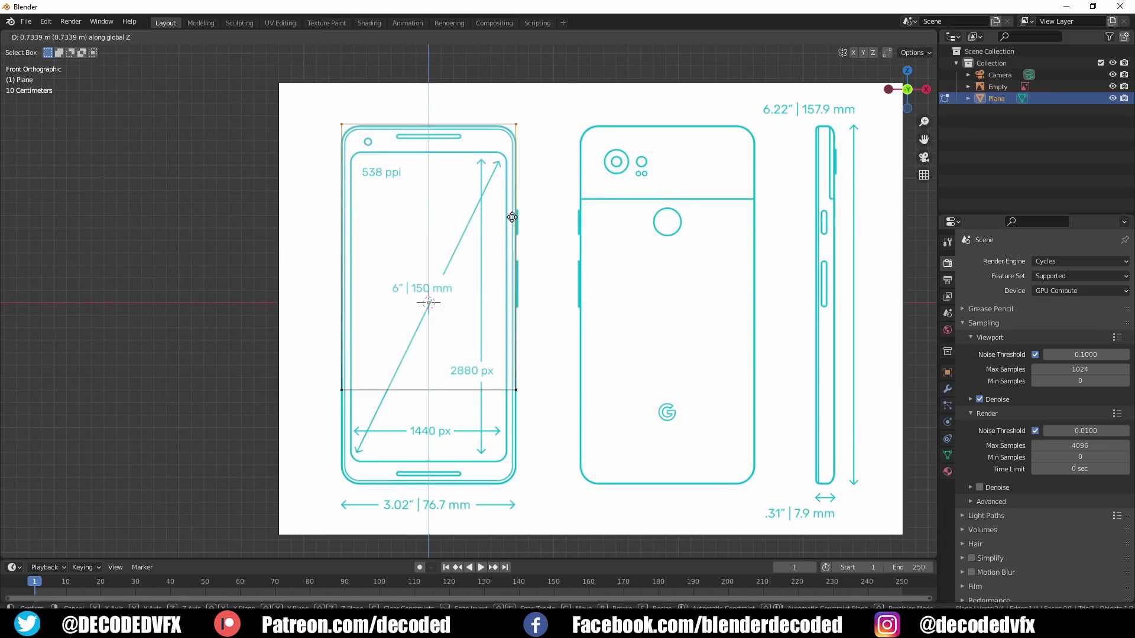
left_click(512, 219)
Step: Lower the plane's bottom edge about 0.77 m along Z to the bottom of the phone drawing
left_click_drag(627, 460, 197, 303)
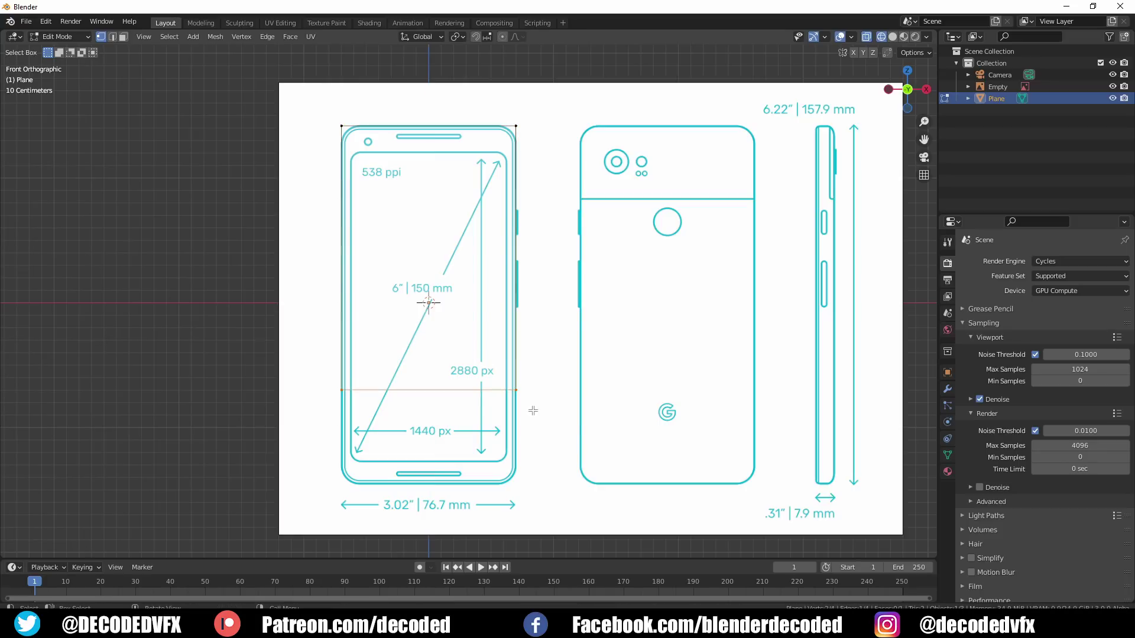
key("g")
key("z")
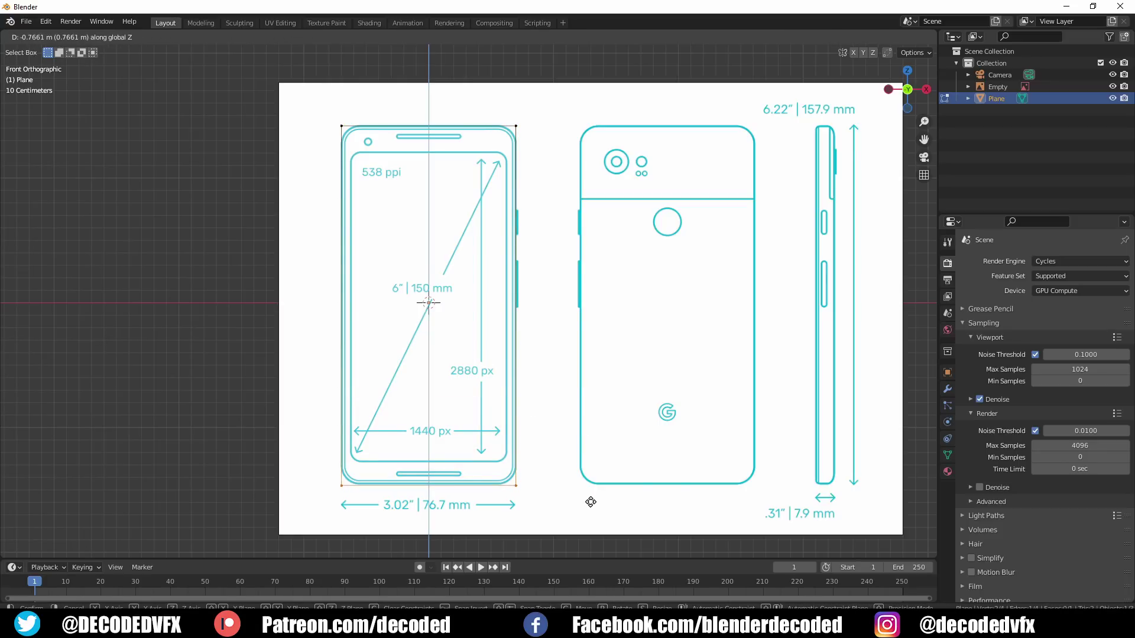
left_click(590, 495)
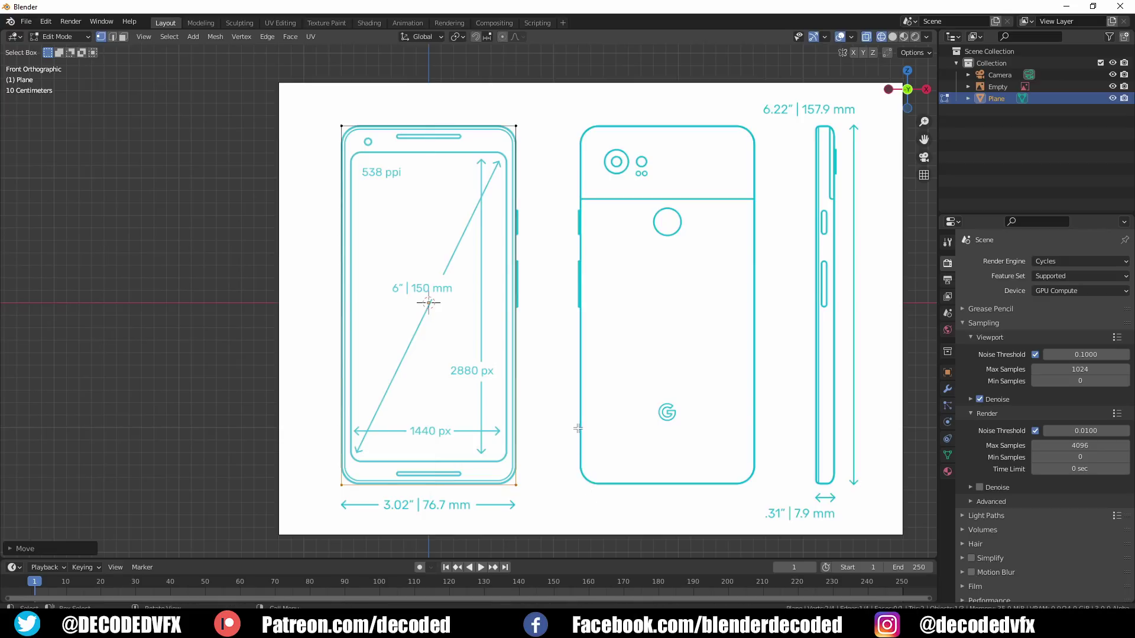
Step: Bevel all four corner vertices of the plane with several segments to match the phone's rounded corners
left_click_drag(598, 524, 230, 81)
key("ctrl+shift+b")
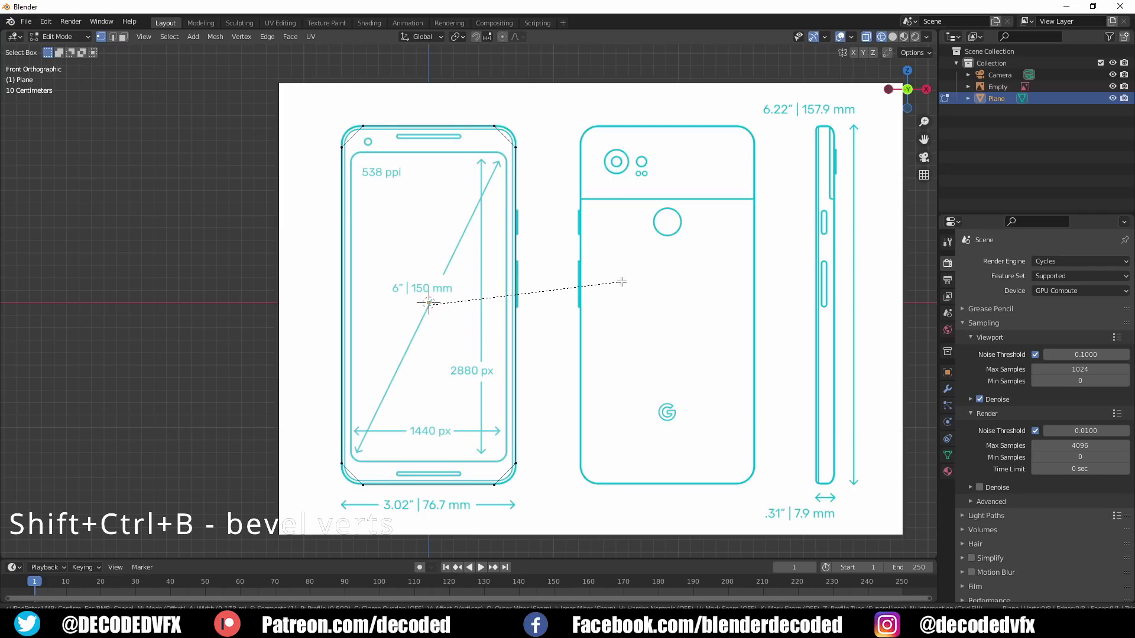
scroll(621, 282, "up", 2)
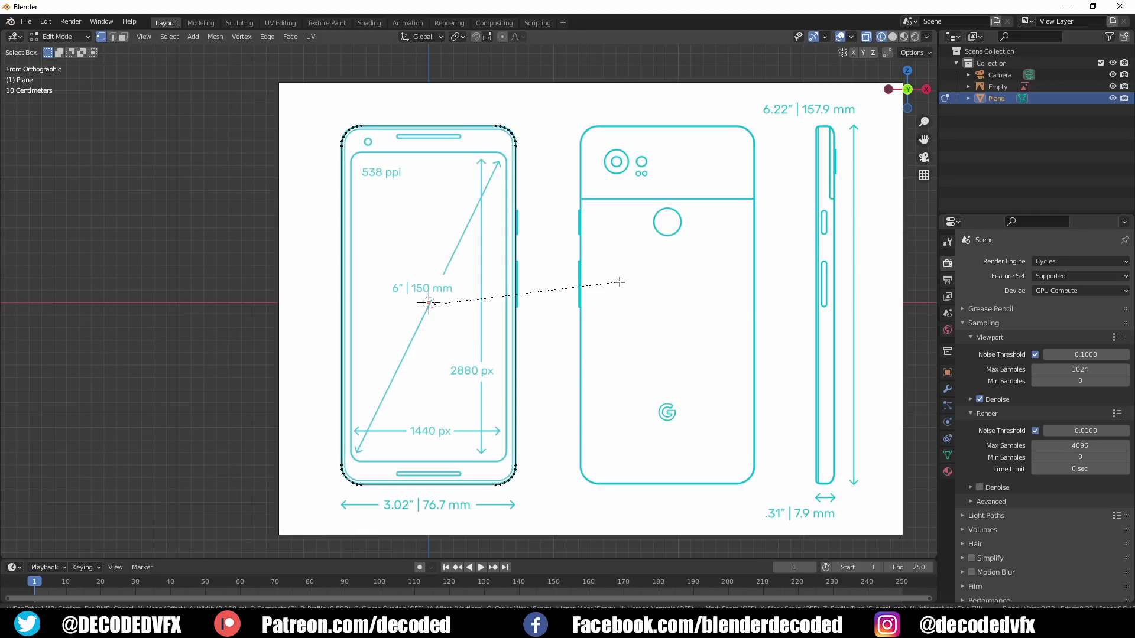
left_click(619, 282)
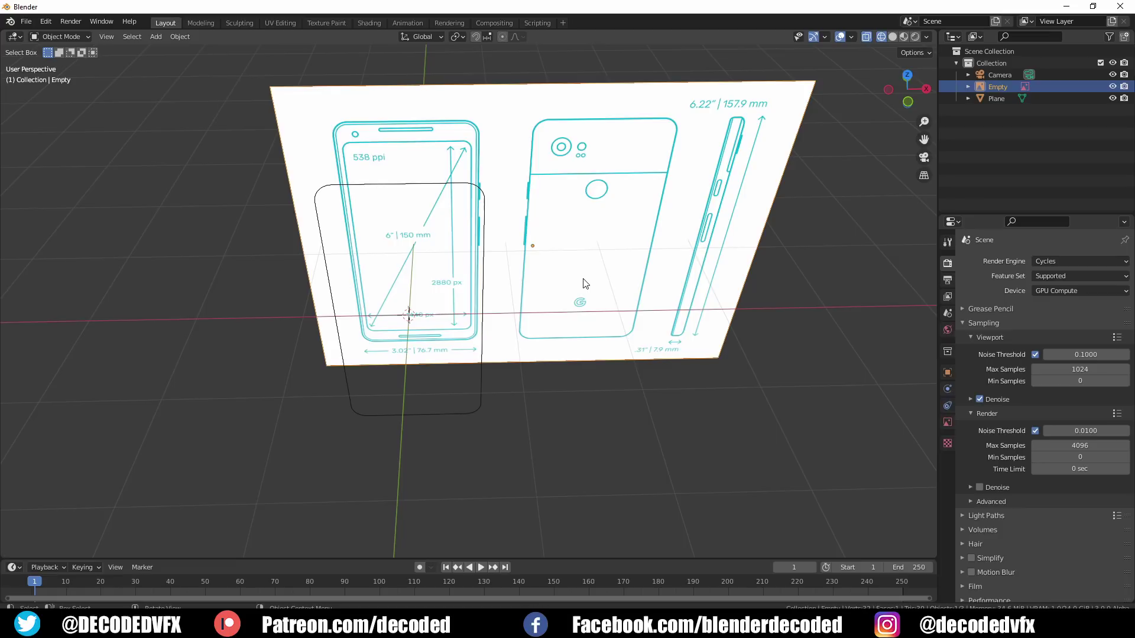
Step: Duplicate the reference image in place and turn the copy -90 degrees about Z for use in the right view
key("shift+d")
right_click(694, 319)
type("rz")
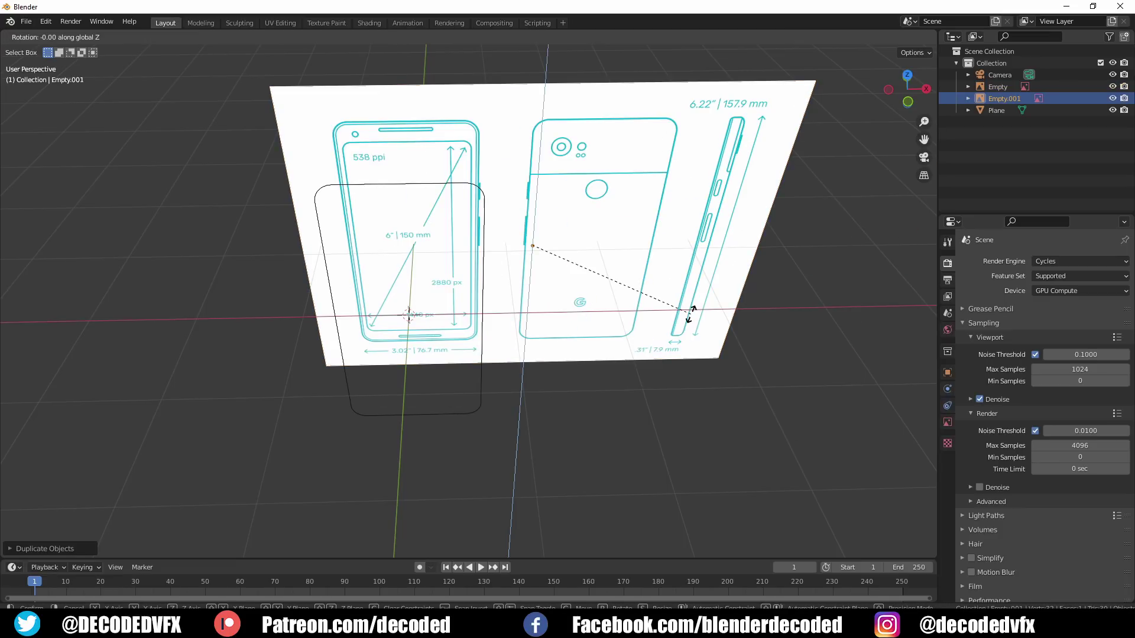
type("90")
key("Return")
middle_click_drag(691, 314, 614, 295)
type("rz180")
key("Return")
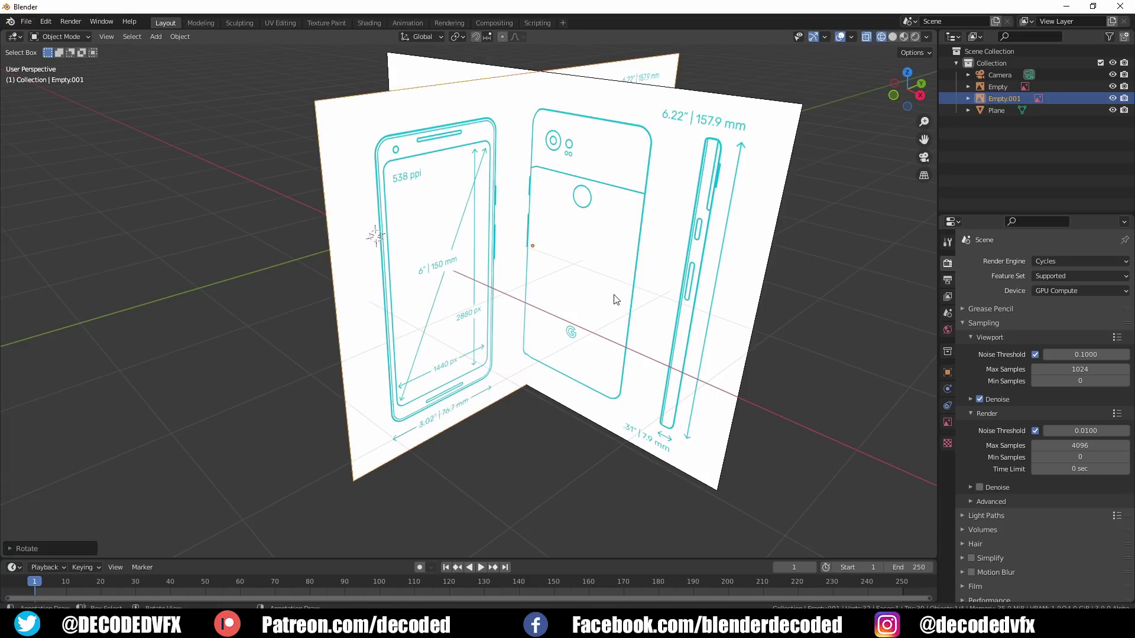
type("rz-90")
key("Return")
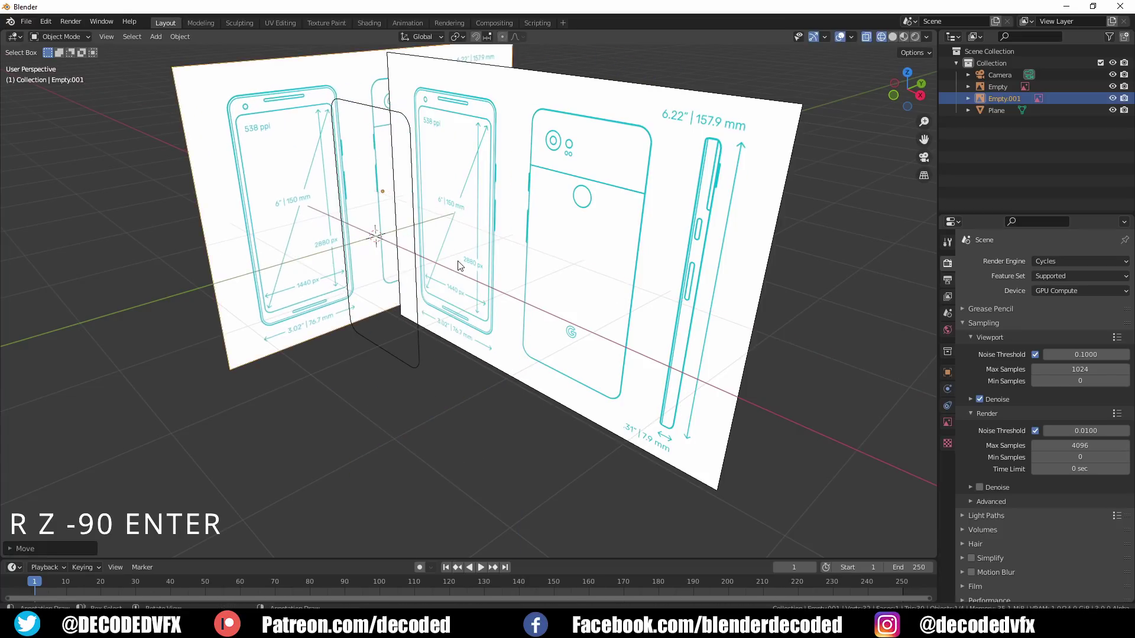
Step: In the right view, move the duplicated reference along Y until its side drawing of the phone meets the plane
key("KP_3")
scroll(566, 384, "up", 2)
key("g")
key("y")
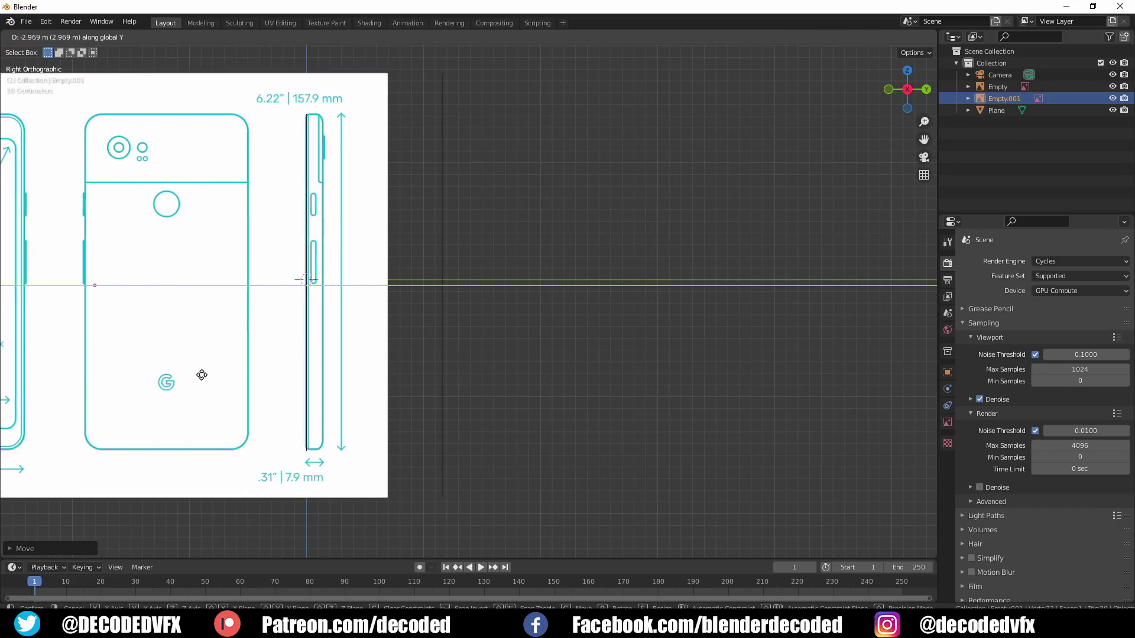
left_click(181, 375)
Step: Fine-tune the duplicated reference along Y so the plane lies just inside the side drawing's front edge, checking along the phone's length
scroll(313, 104, "up", 8)
key("g")
key("y")
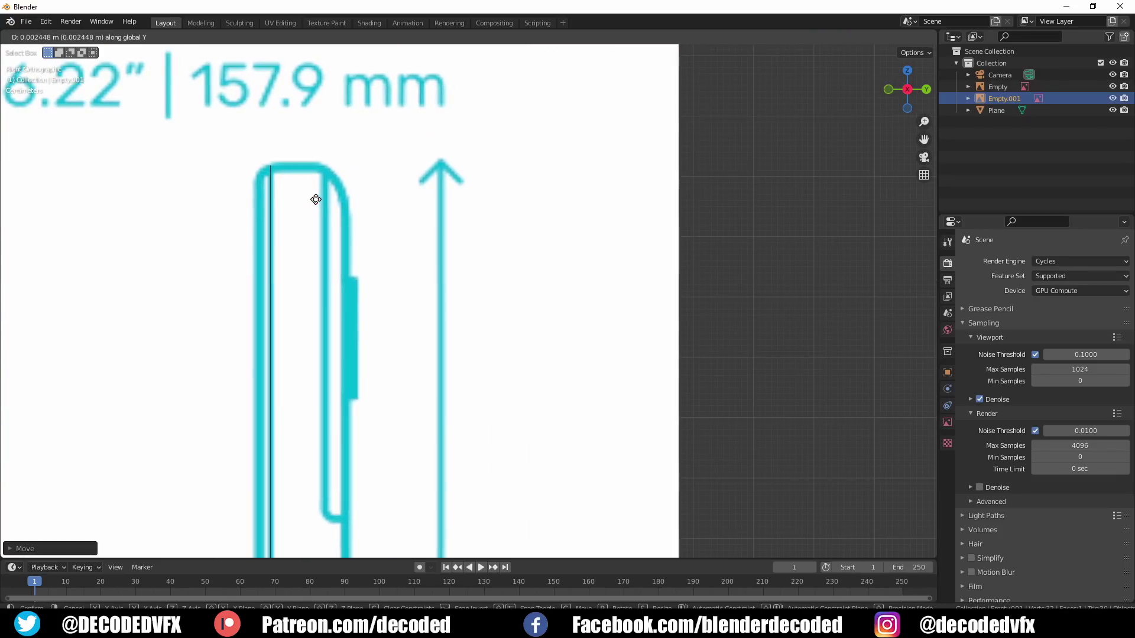
left_click(313, 199)
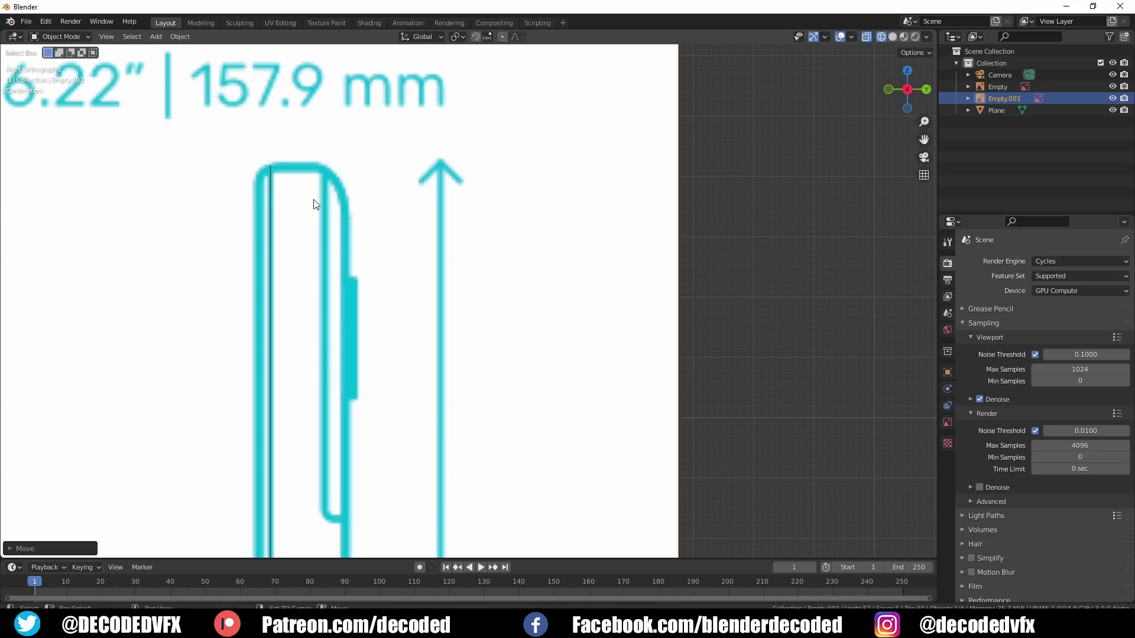
scroll(313, 200, "down", 3)
middle_click_drag(332, 293, 346, 36, "shift")
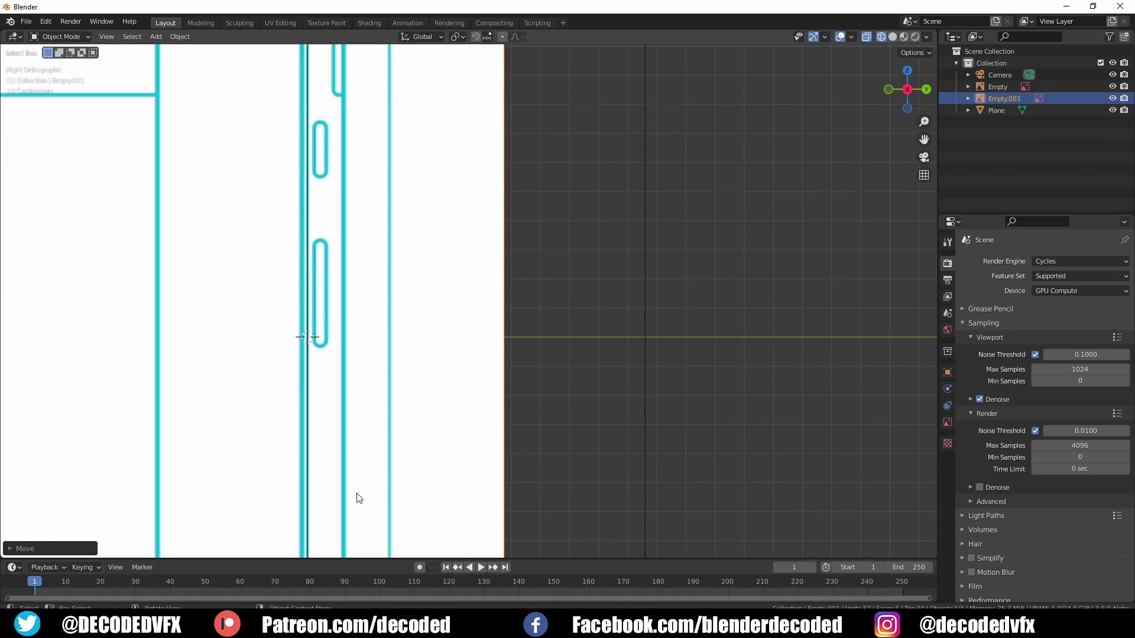
scroll(355, 447, "down", 5)
mouse_move(364, 398)
middle_mouse_down("shift")
mouse_move(382, 327)
mouse_move(414, 357)
mouse_move(511, 376)
middle_mouse_up("shift")
Step: Extrude the whole phone plane about 0.12 m along Y so its thickness reaches the back edge of the side drawing
key("z")
left_click(591, 376)
middle_click_drag(439, 326, 483, 412, "shift")
left_click(431, 369)
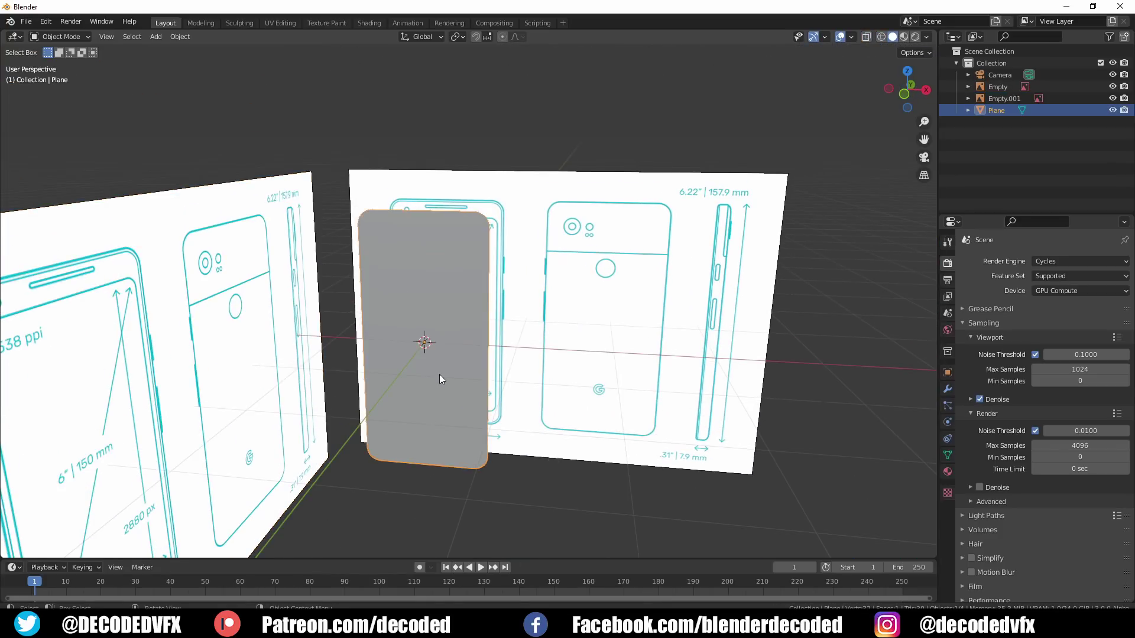
middle_click_drag(440, 374, 445, 332)
key("Tab")
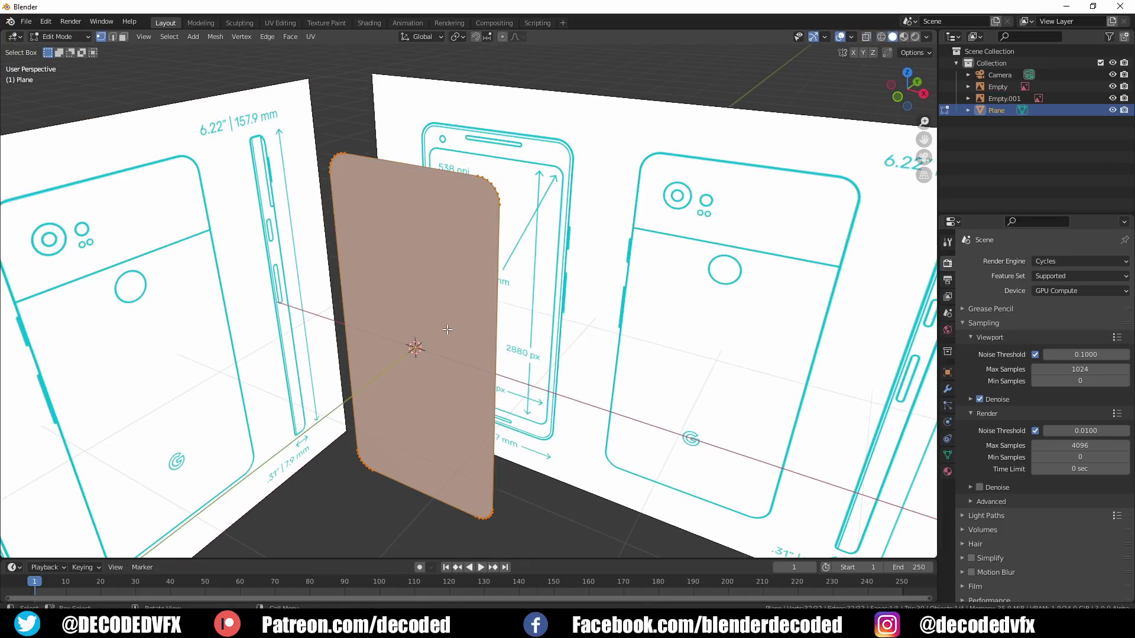
key("KP_3")
scroll(449, 289, "up", 1)
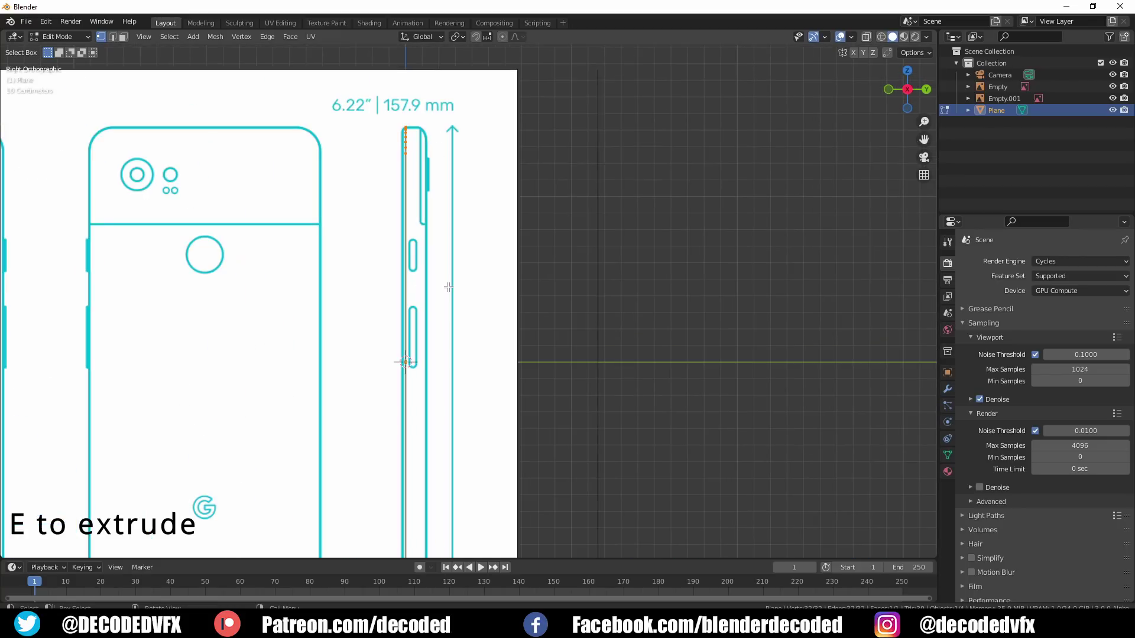
scroll(453, 296, "up", 1)
key("e")
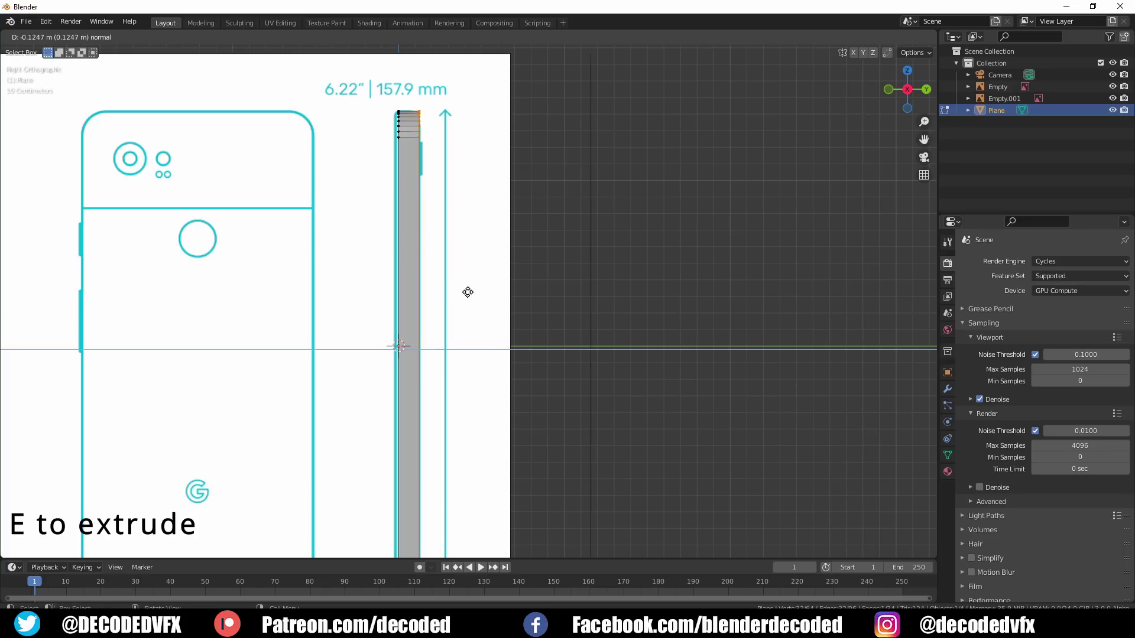
left_click(467, 292)
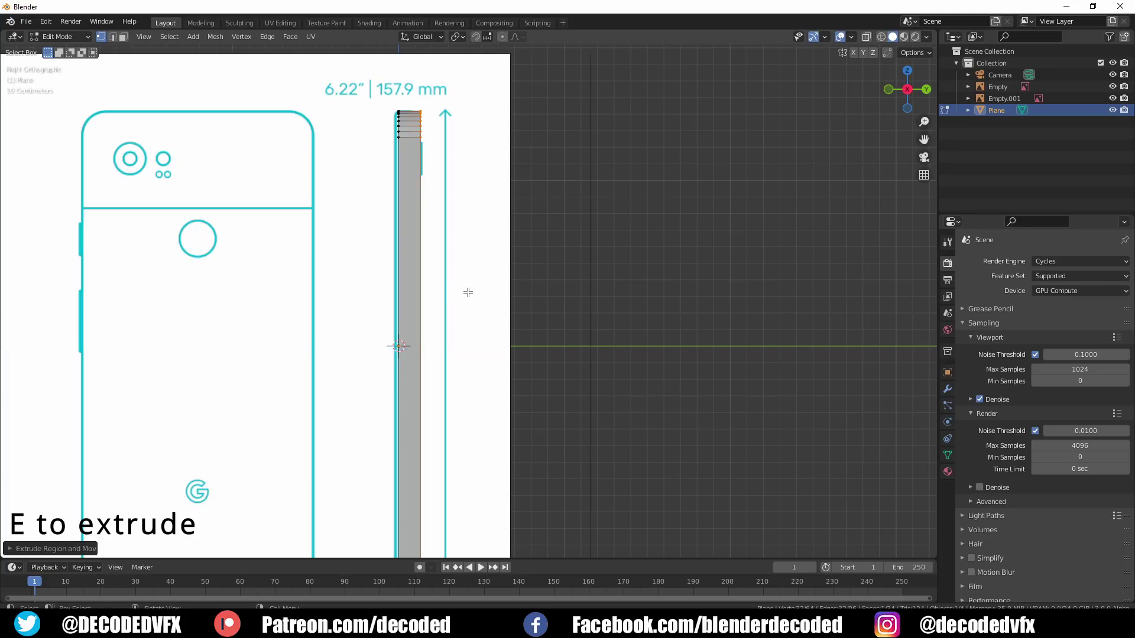
Step: Bevel the extruded back outline with several segments to follow the rounded back corner in the side drawing
scroll(425, 120, "up", 3)
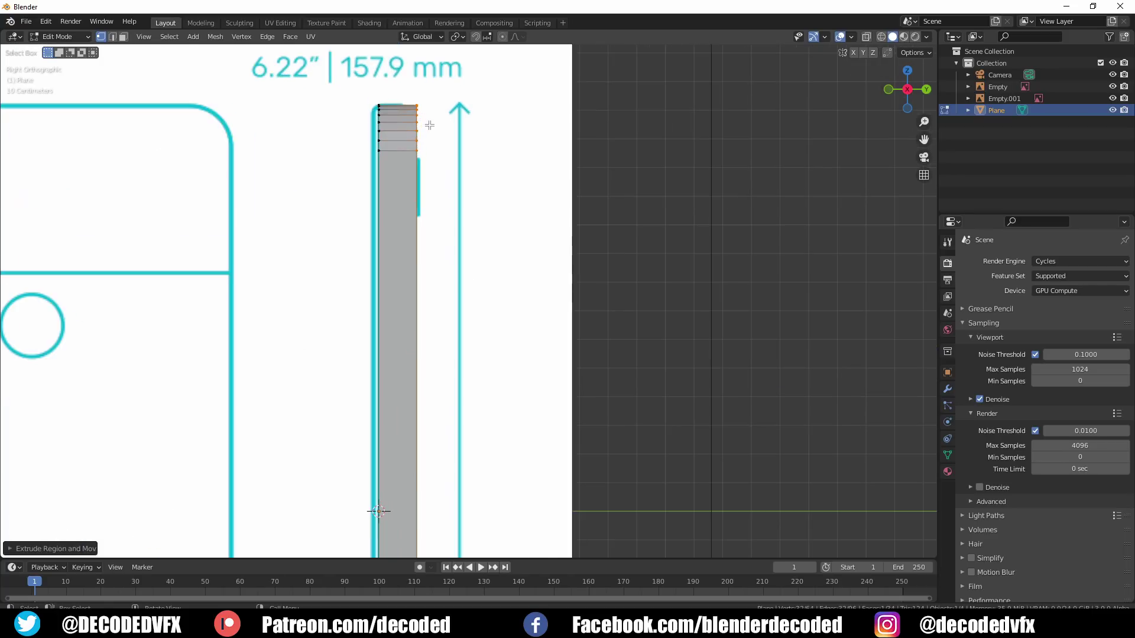
key("z")
left_click(306, 117)
middle_click_drag(371, 148, 366, 191, "shift")
scroll(366, 191, "up", 4)
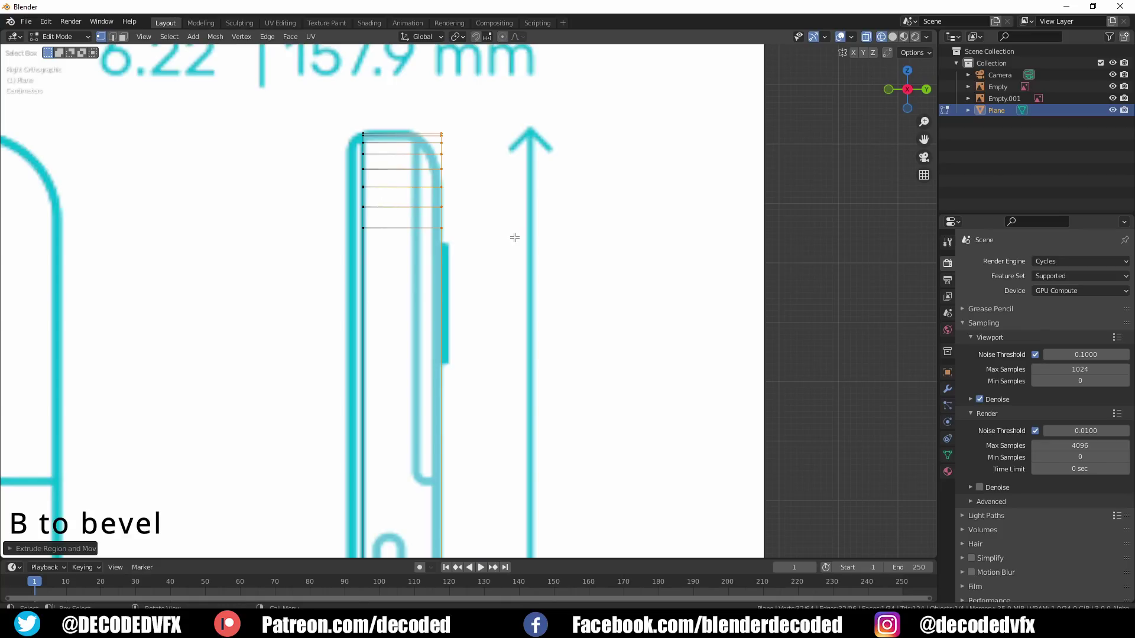
key("ctrl+b")
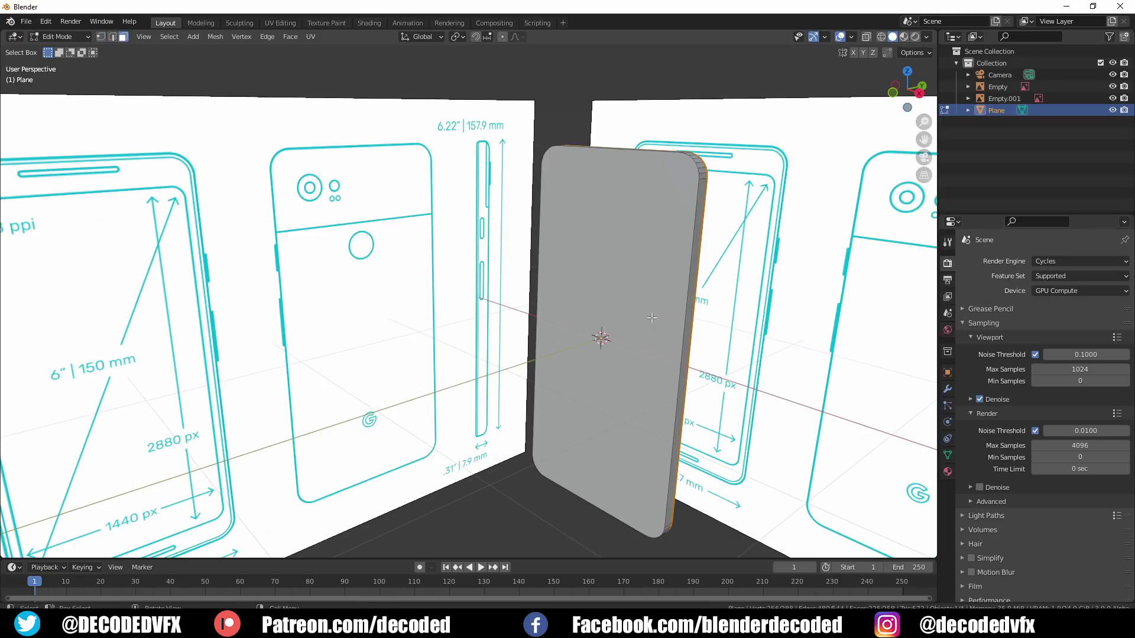
Step: Select the phone's front face and inset it by about 0.03 m, checking against the front drawing
key("a")
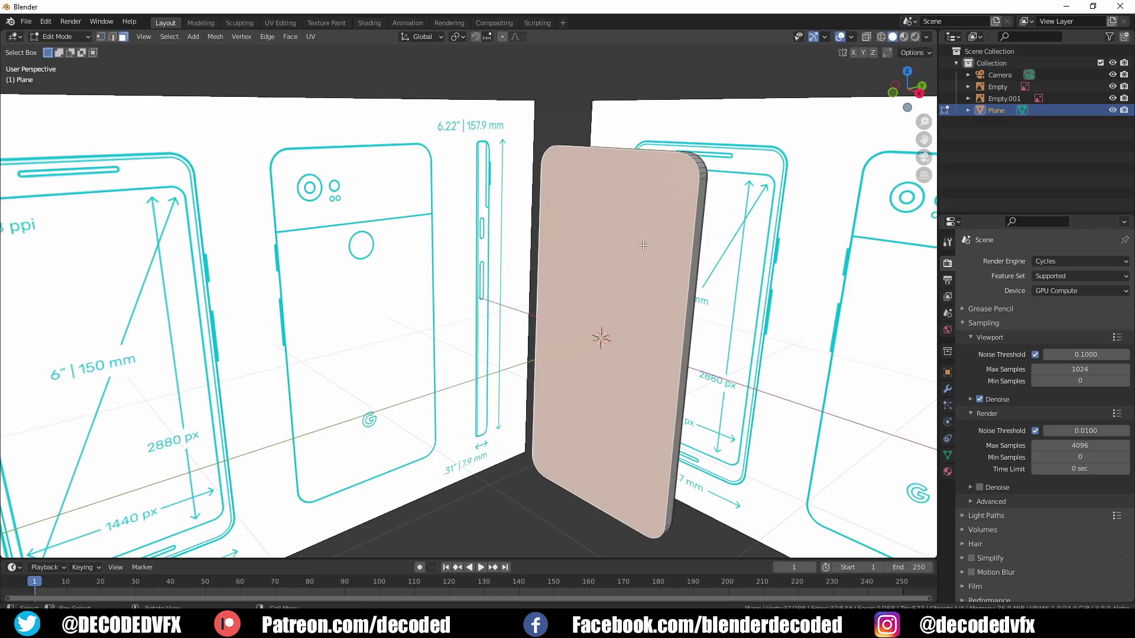
key("KP_1")
key("z")
left_click(449, 219)
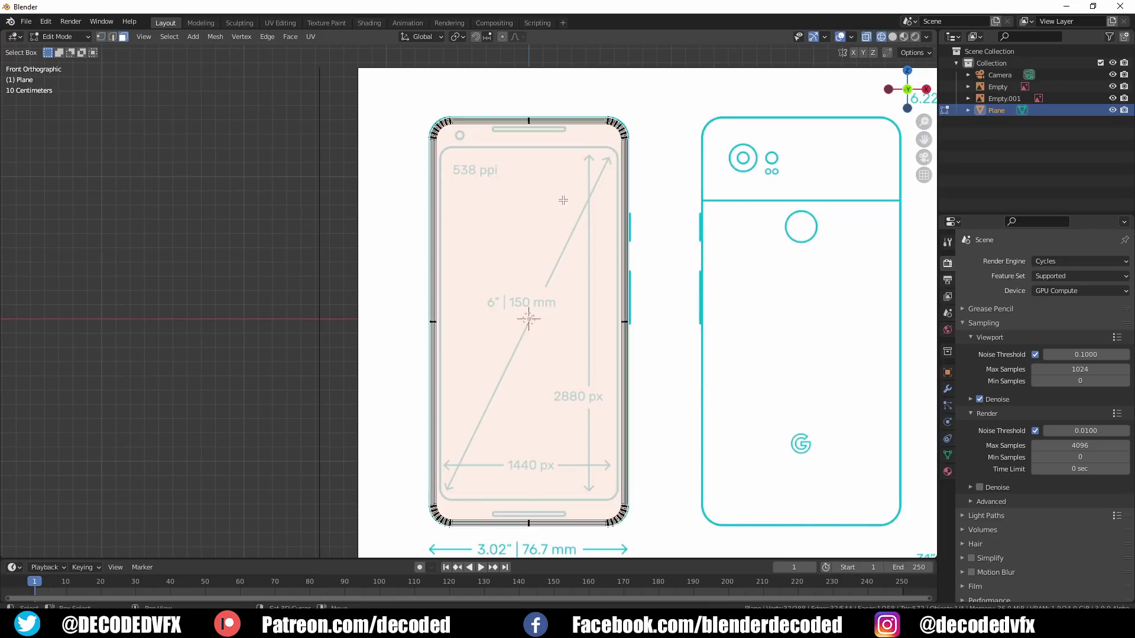
middle_click_drag(623, 104, 578, 200, "shift")
scroll(578, 200, "up", 3)
scroll(565, 269, "up", 7)
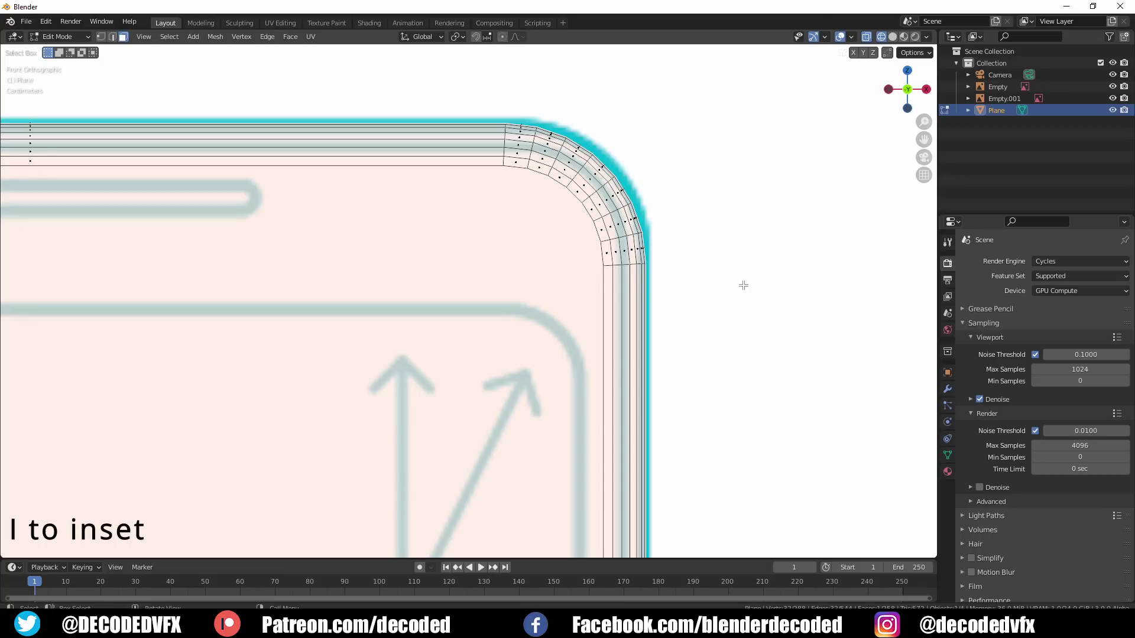
key("i")
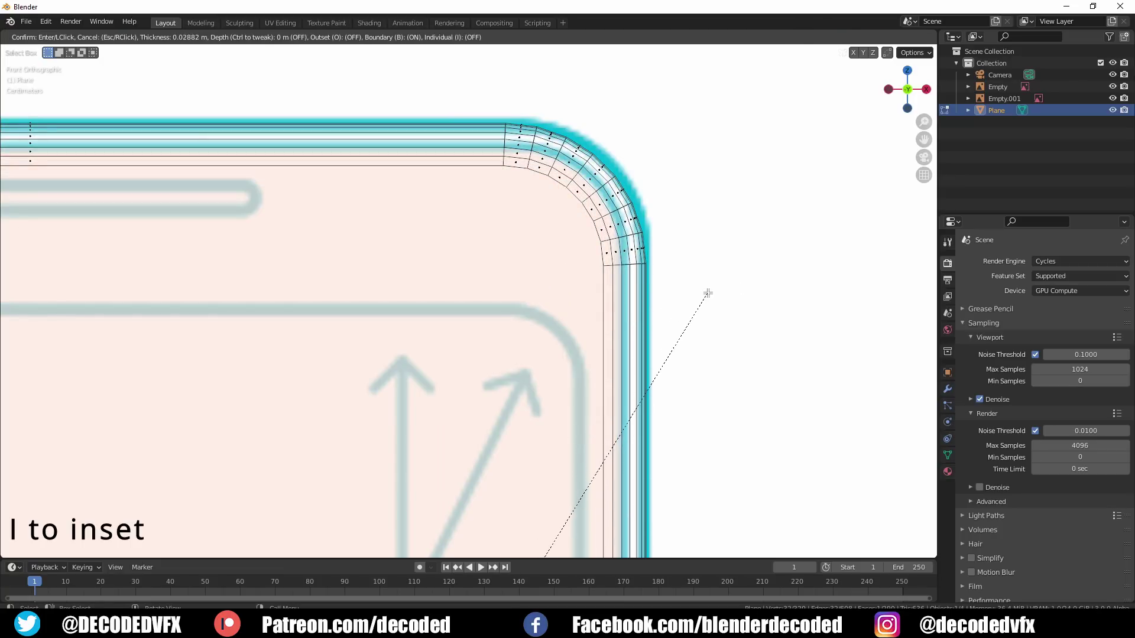
left_click(698, 294)
Step: Extrude the inset front face about -0.011 m along its normal
key("z")
left_click(738, 297)
scroll(738, 297, "down", 3)
middle_click_drag(686, 293, 659, 154, "shift")
scroll(665, 177, "down", 7)
middle_click_drag(597, 174, 520, 145, "shift")
middle_click_drag(566, 257, 691, 210)
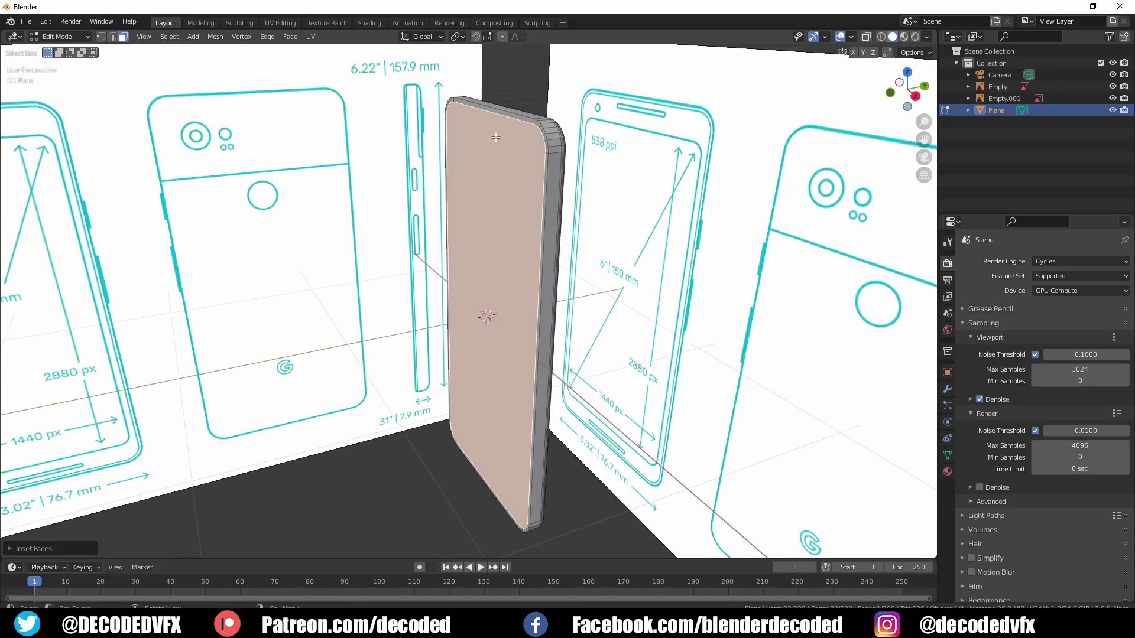
scroll(691, 210, "up", 5)
key("e")
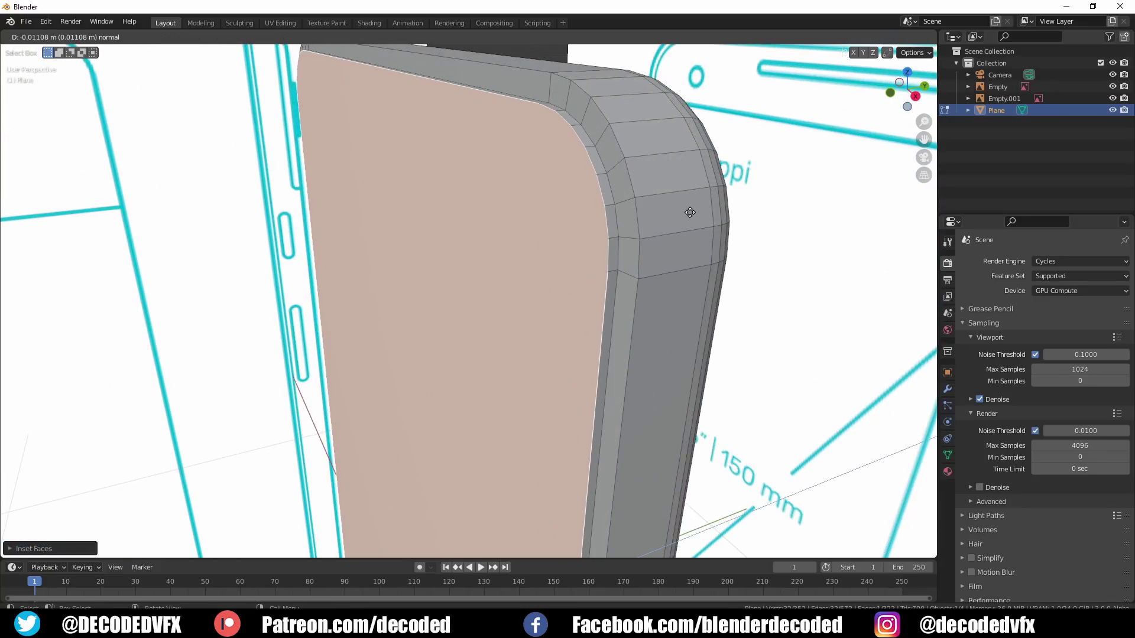
left_click(689, 212)
Step: Bevel the outline of the extruded front face narrowly with a few segments
scroll(656, 213, "up", 2)
key("ctrl+b")
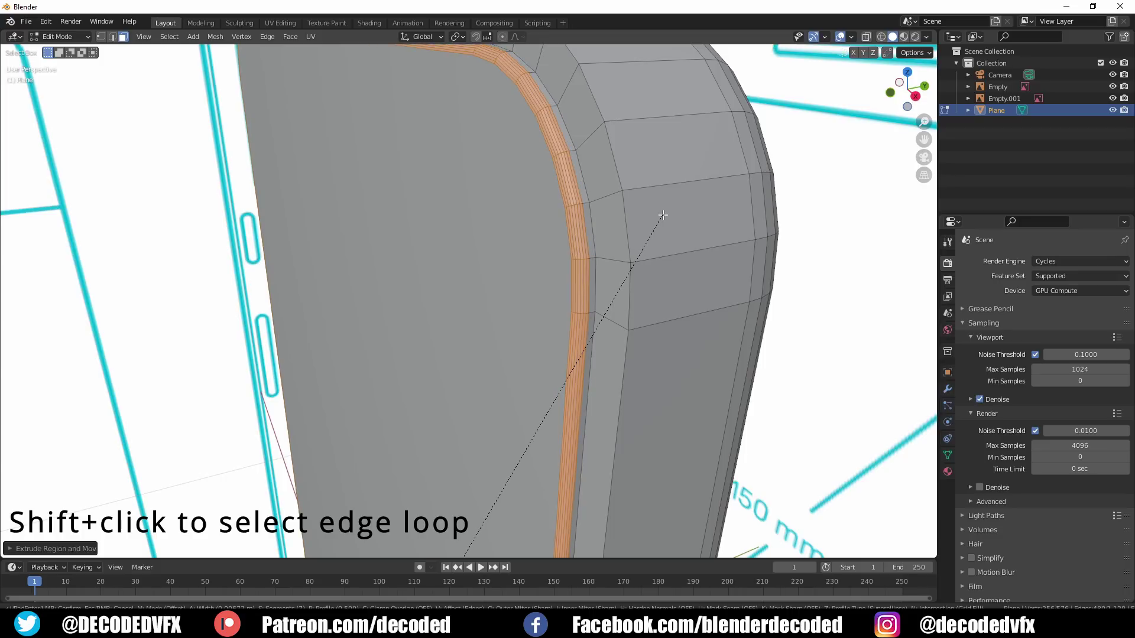
scroll(663, 215, "down", 2)
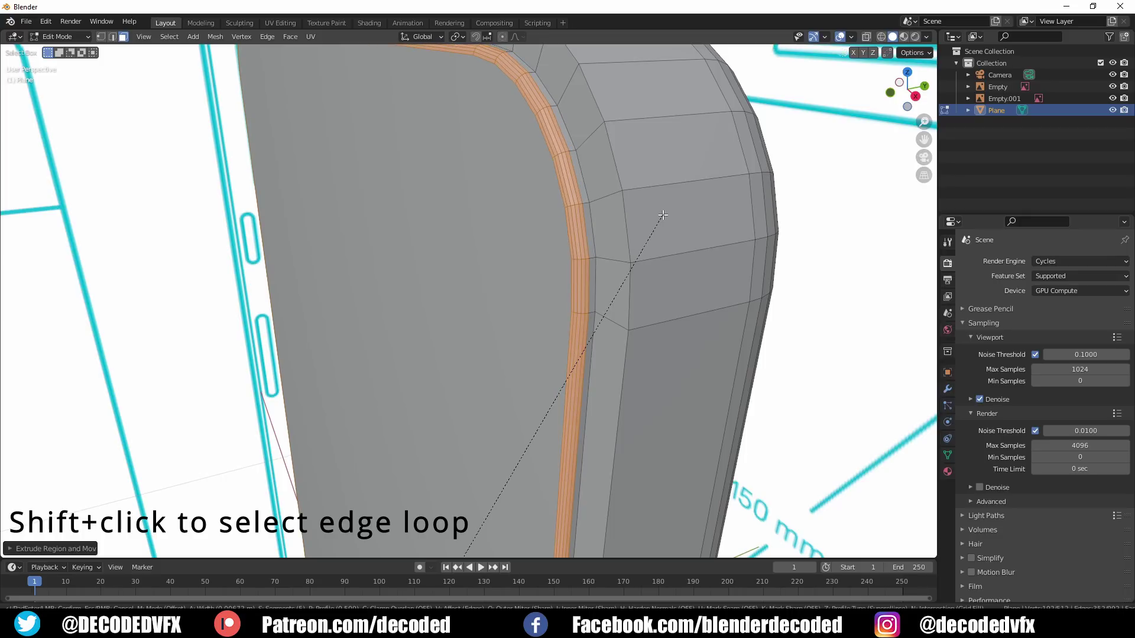
left_click(662, 215)
Step: Select the outer front edge loop of the phone body, bevel it with several segments and leave mesh editing
key("alt+a")
left_click(628, 219, "alt")
key("alt+a")
key("2")
left_click(628, 220, "alt")
key("ctrl+b")
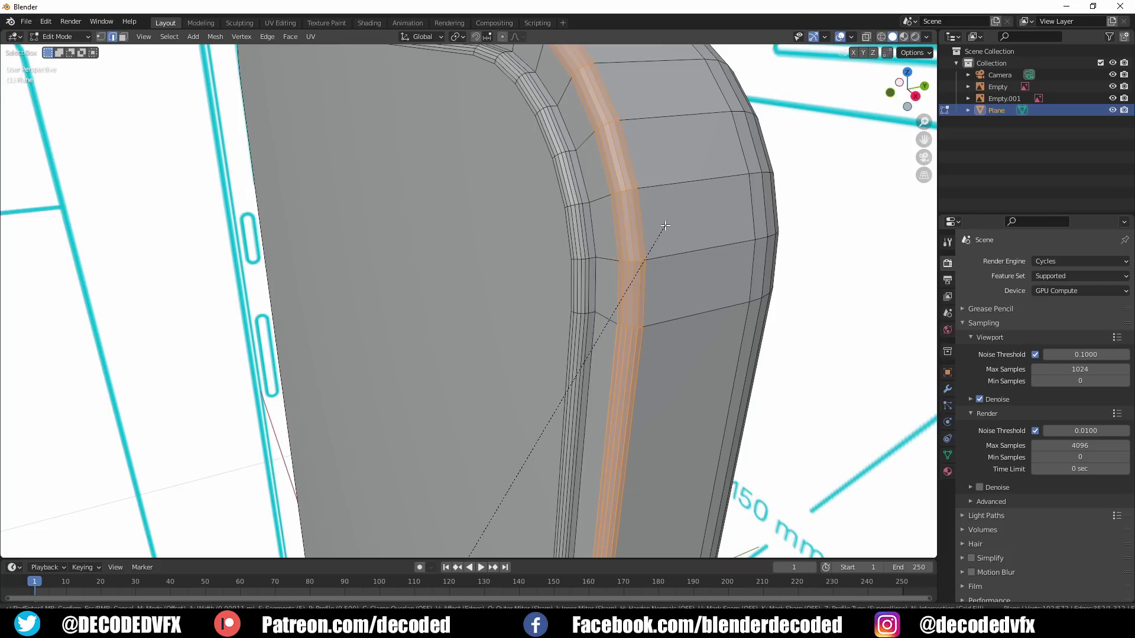
left_click(665, 225)
scroll(664, 227, "down", 5)
key("Tab")
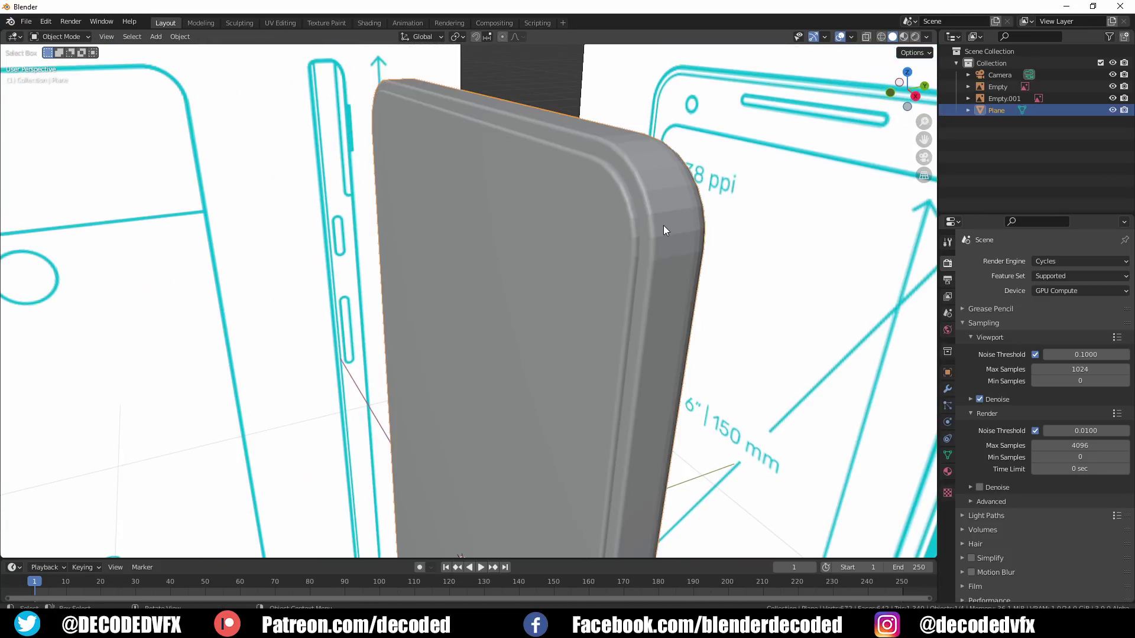
Step: Shade the phone body smooth and enable Auto Smooth for its normals
scroll(663, 225, "down", 2)
right_click(663, 225)
left_click(663, 225)
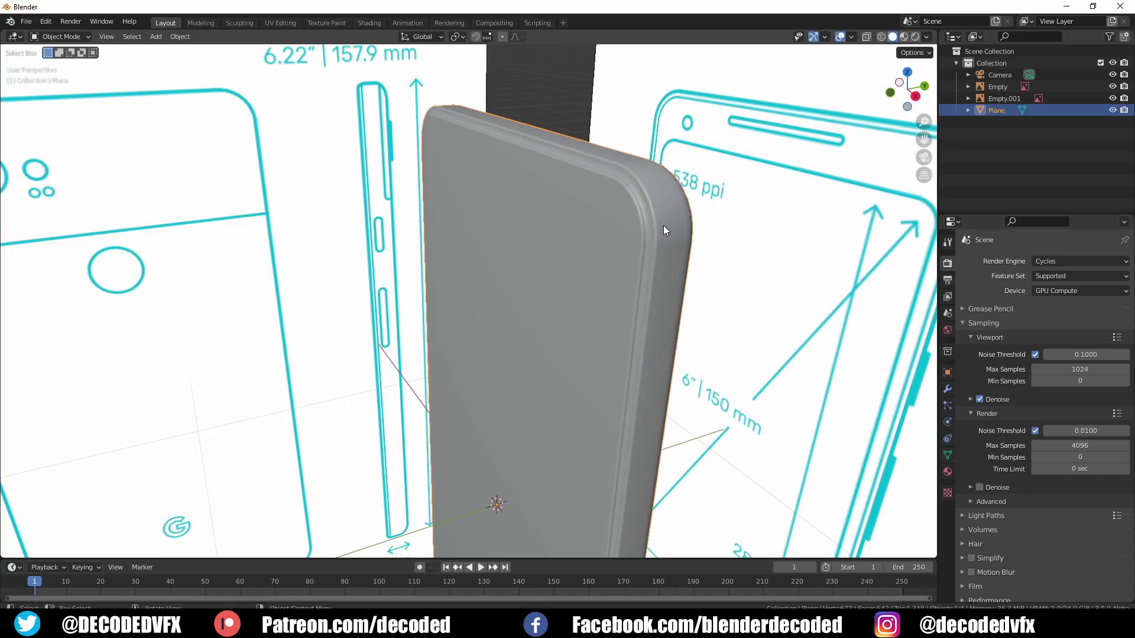
left_click(948, 455)
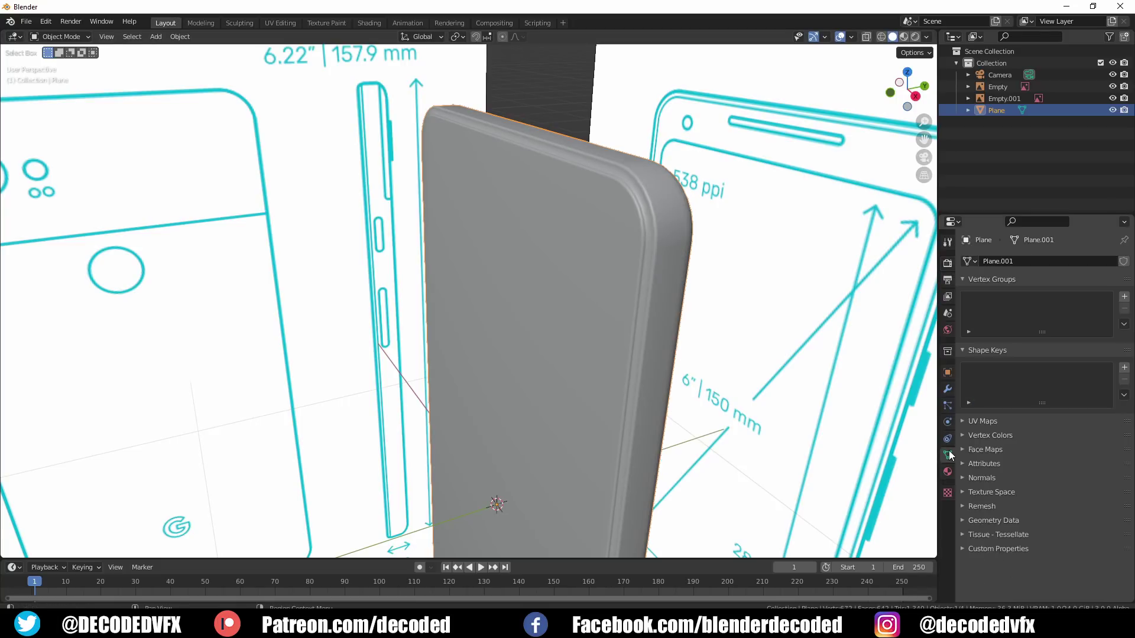
left_click(985, 478)
left_click(1029, 495)
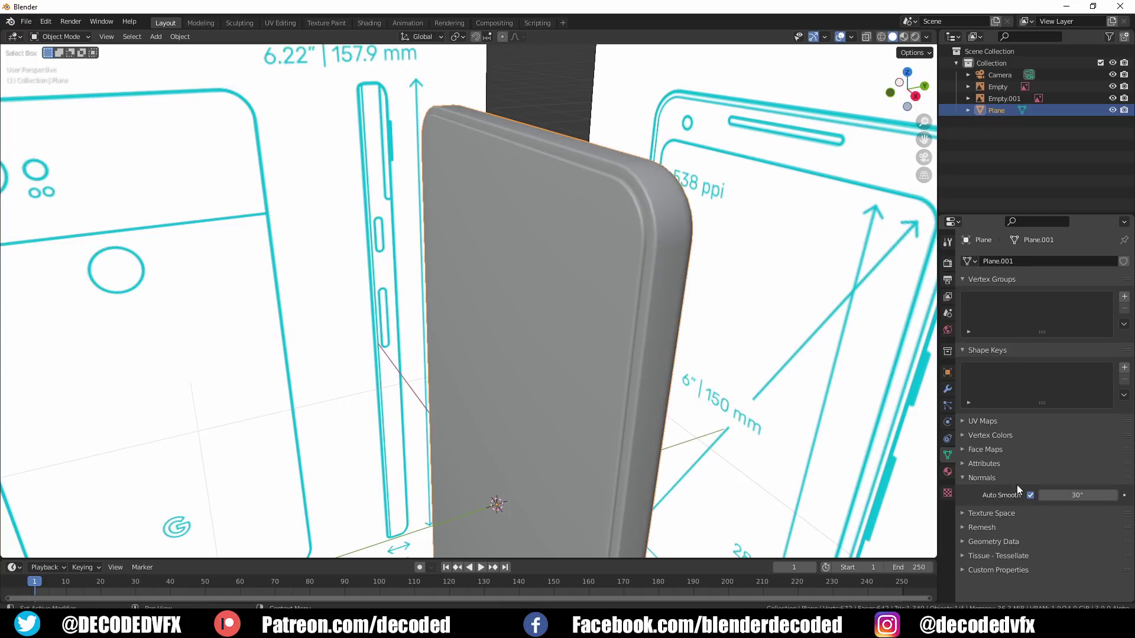
Step: In the front view, add a cylinder, rotate it 90 degrees about X and scale it down to a small circle
mouse_move(633, 319)
middle_mouse_down()
mouse_move(611, 312)
mouse_move(605, 336)
mouse_move(648, 307)
middle_mouse_up()
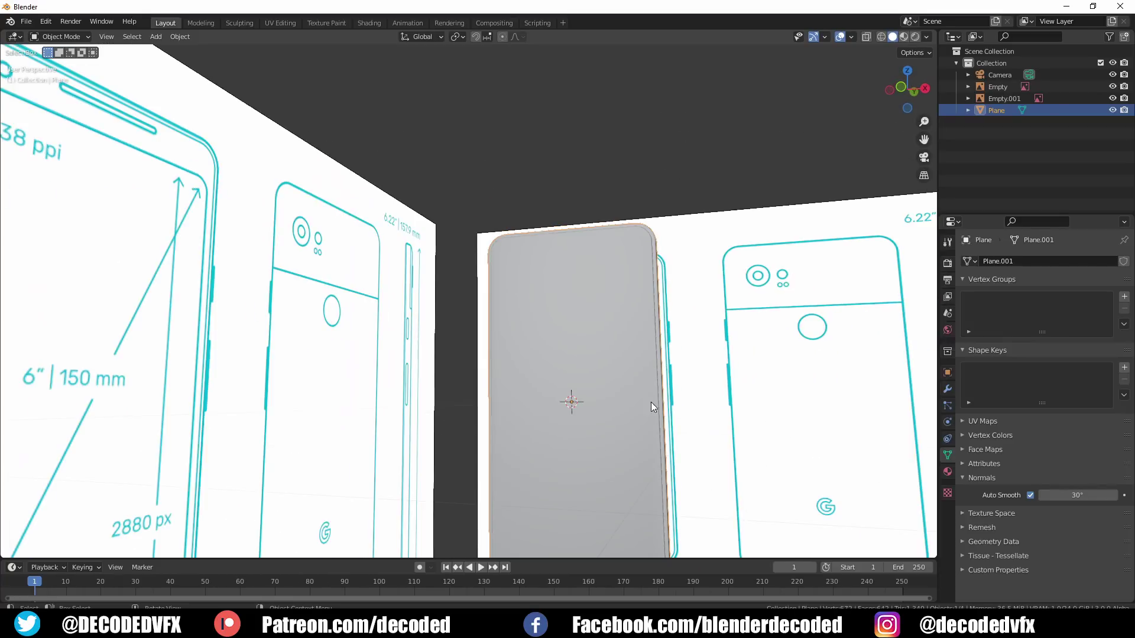
middle_click_drag(654, 410, 629, 268)
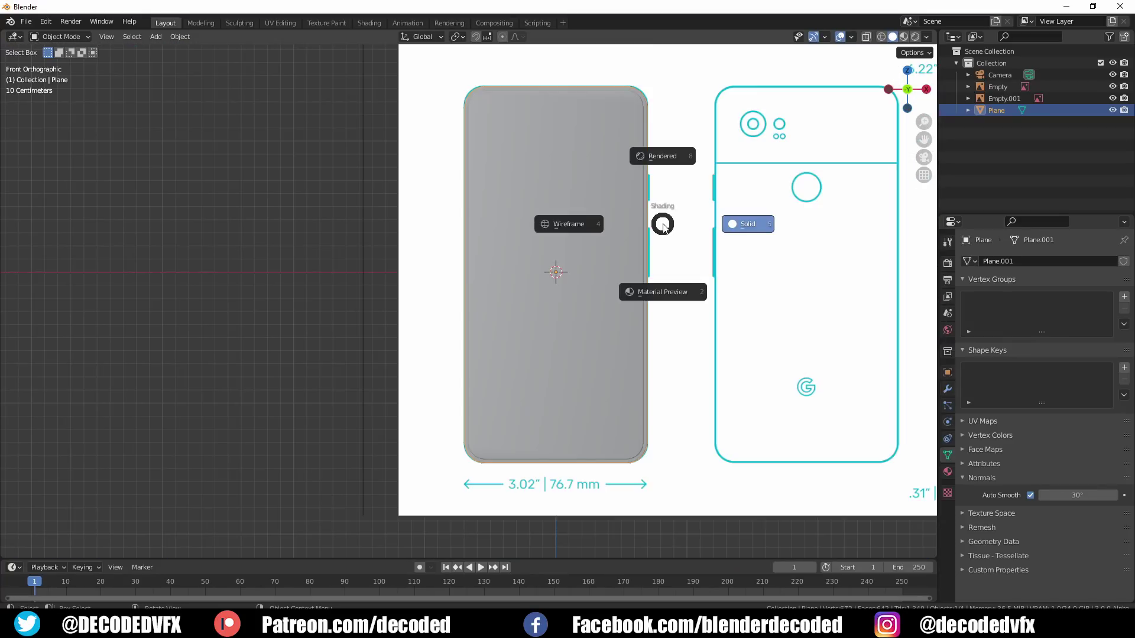
left_click(575, 228)
middle_click_drag(579, 211, 582, 261, "shift")
key("shift+a")
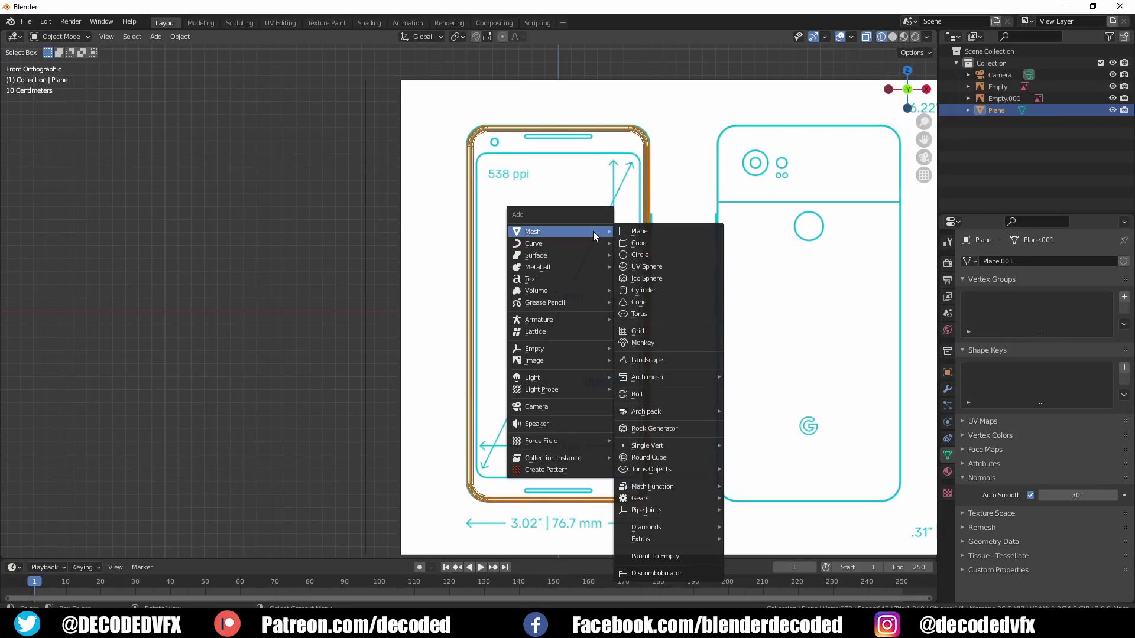
left_click(650, 290)
type("rx90")
key("Return")
key("s")
left_click(560, 308)
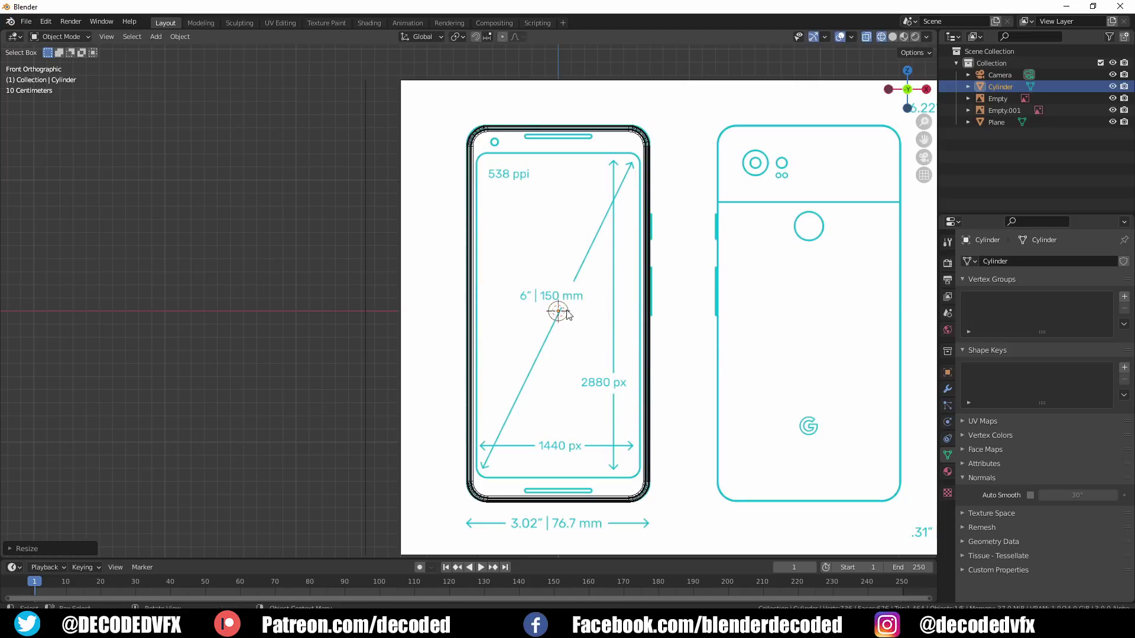
Step: Move the cylinder onto the front camera circle of the drawing and scale it to match the circle's size
scroll(560, 308, "up", 4)
key("g")
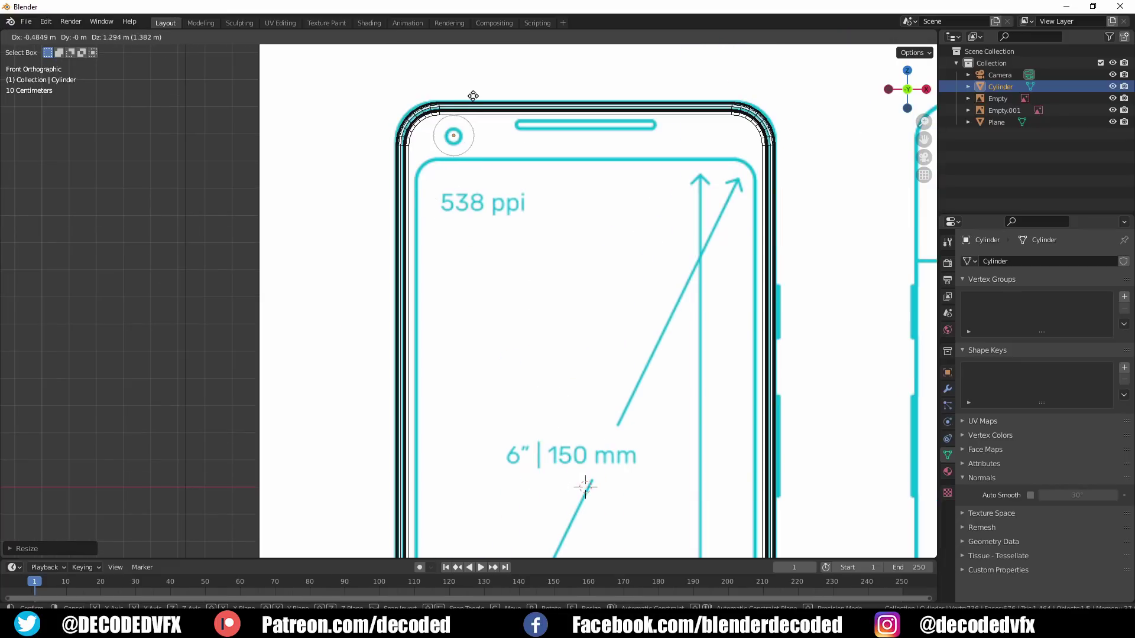
left_click(473, 96)
scroll(420, 127, "up", 6)
key("s")
left_click(579, 180)
key("g")
left_click(580, 186)
key("s")
left_click(572, 180)
Step: Switch to solid shading and move the cylinder along Y until it sticks out through the phone's front face
key("z")
left_click(636, 172)
middle_click_drag(636, 176, 529, 255)
key("g")
key("y")
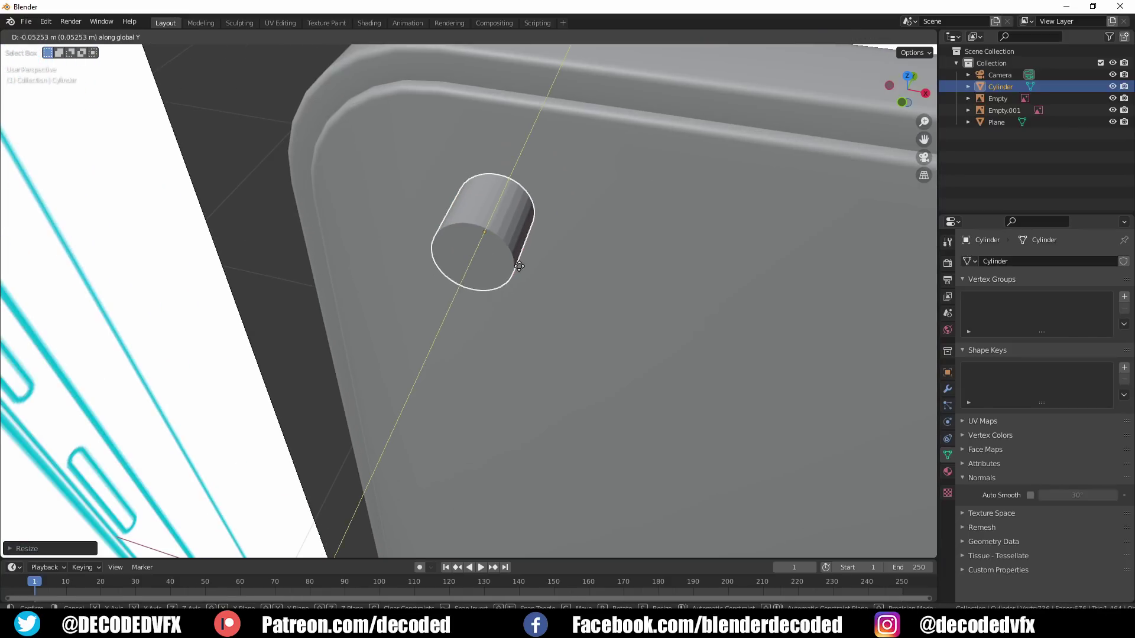
left_click(529, 254)
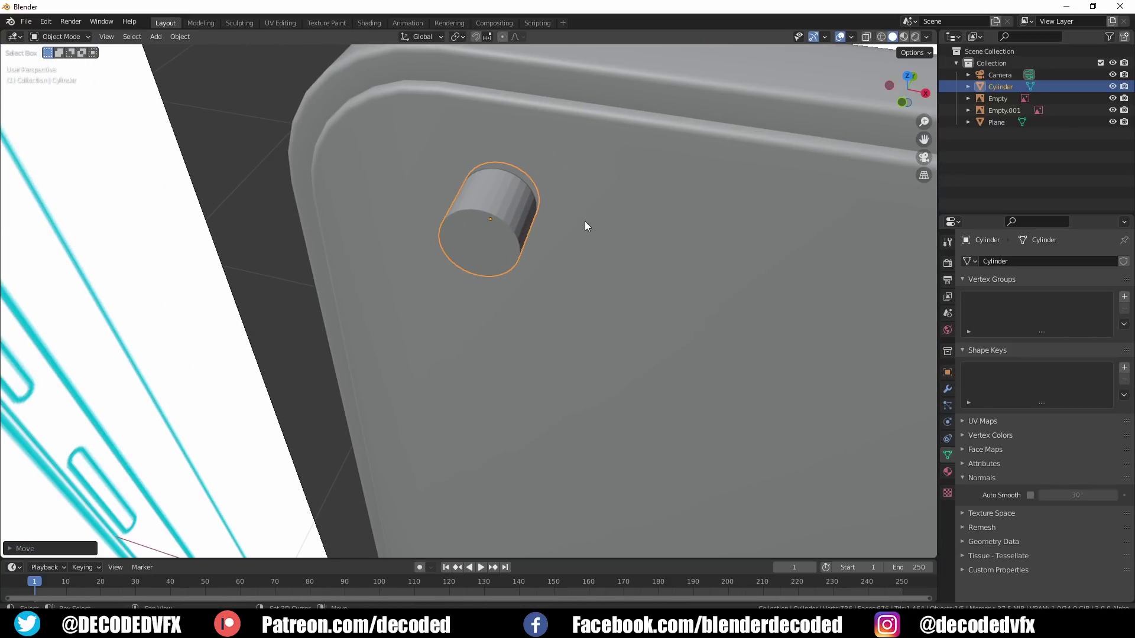
Step: Shade only the cylinder's side faces smooth, leaving its caps flat
key("Tab")
key("alt+a")
left_click(525, 211, "alt")
right_click(525, 212)
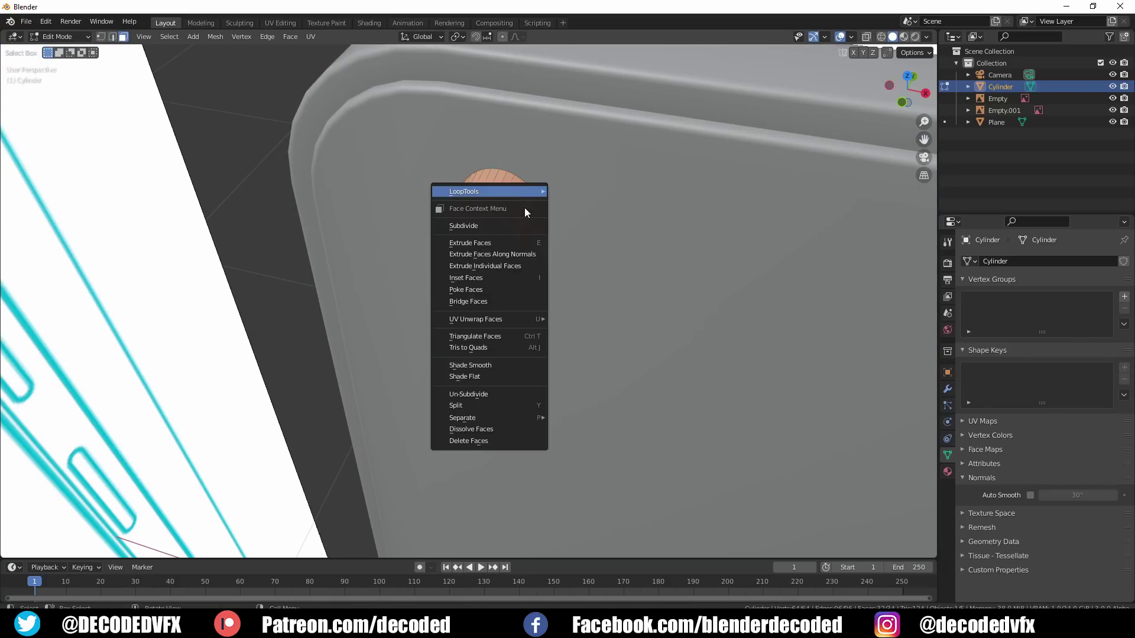
left_click(508, 365)
key("Tab")
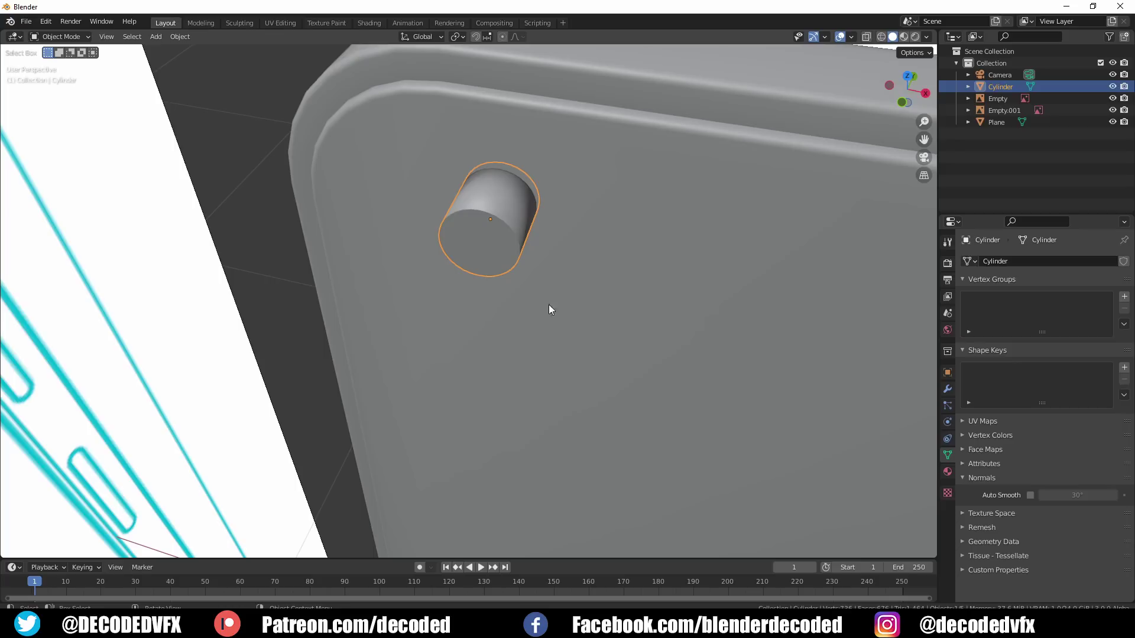
Step: Add the phone body to the selection as the active object and open its list of available modifiers
left_click(579, 237, "shift")
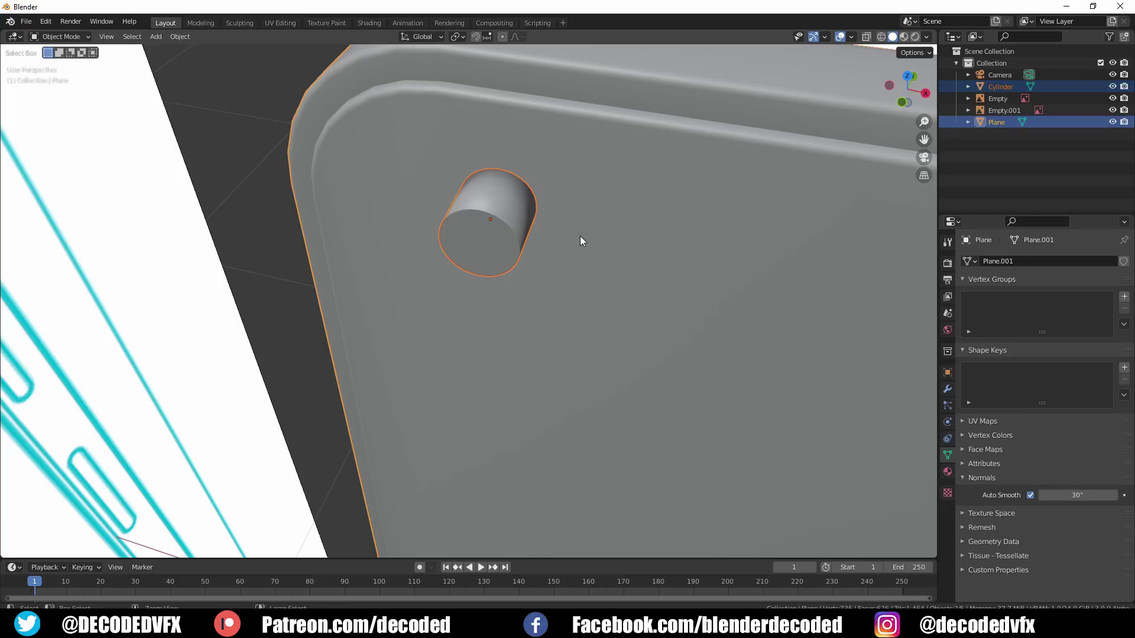
left_click(947, 389)
left_click(1033, 261)
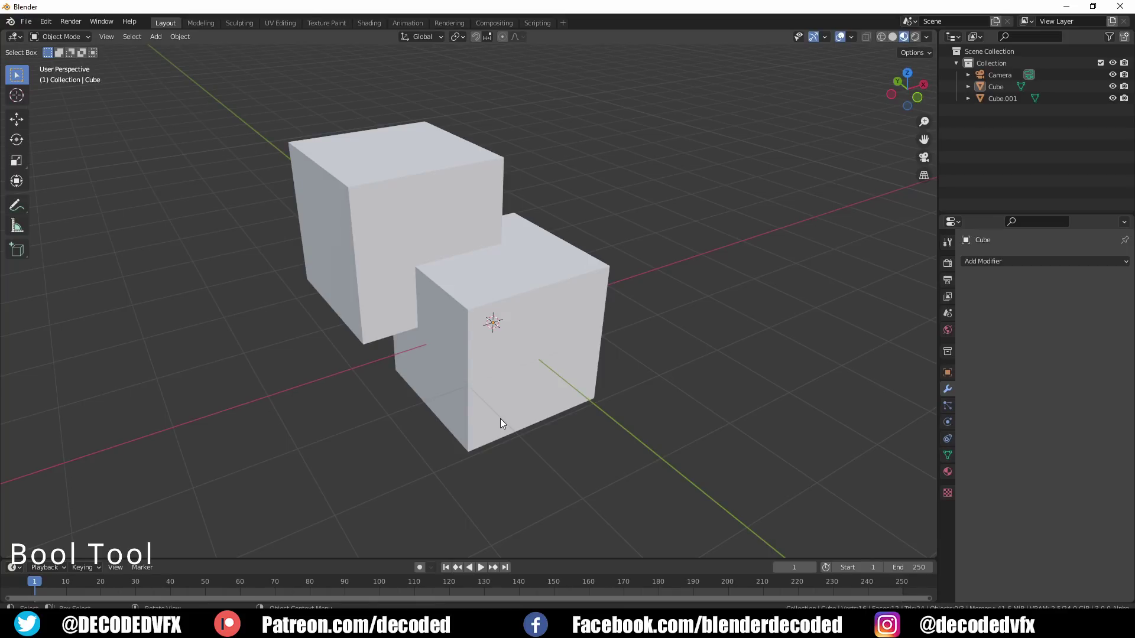
Step: In the two-cube demo scene, subtract Cube.001 from Cube with a Bool Tool difference and inspect the cut
left_click(360, 230)
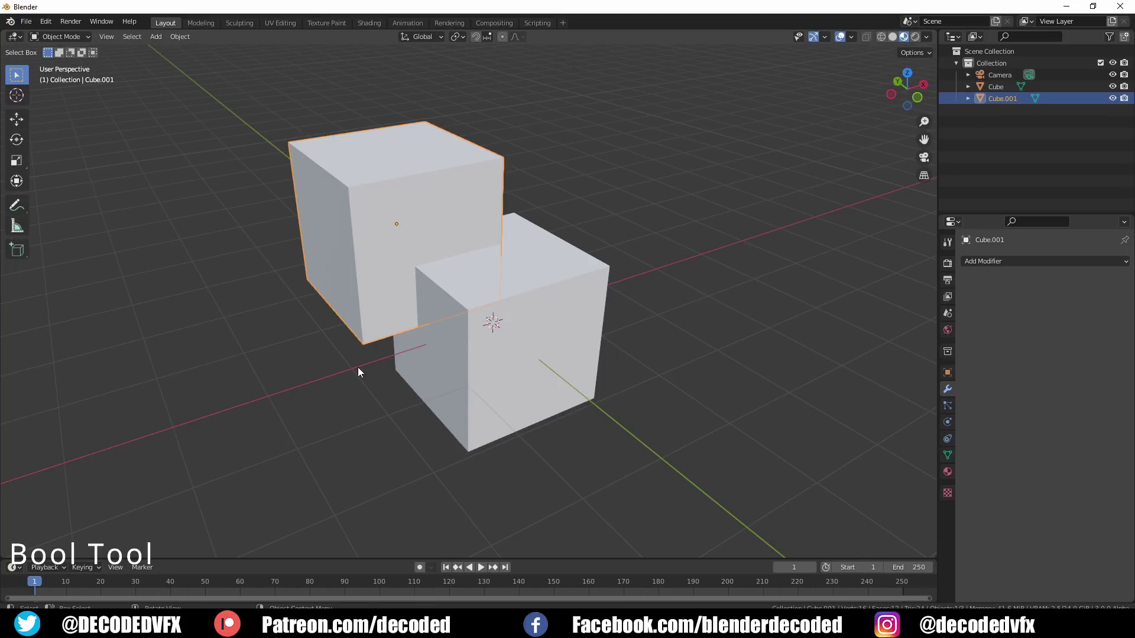
left_click(495, 372, "shift")
key("ctrl+shift+KP_Subtract")
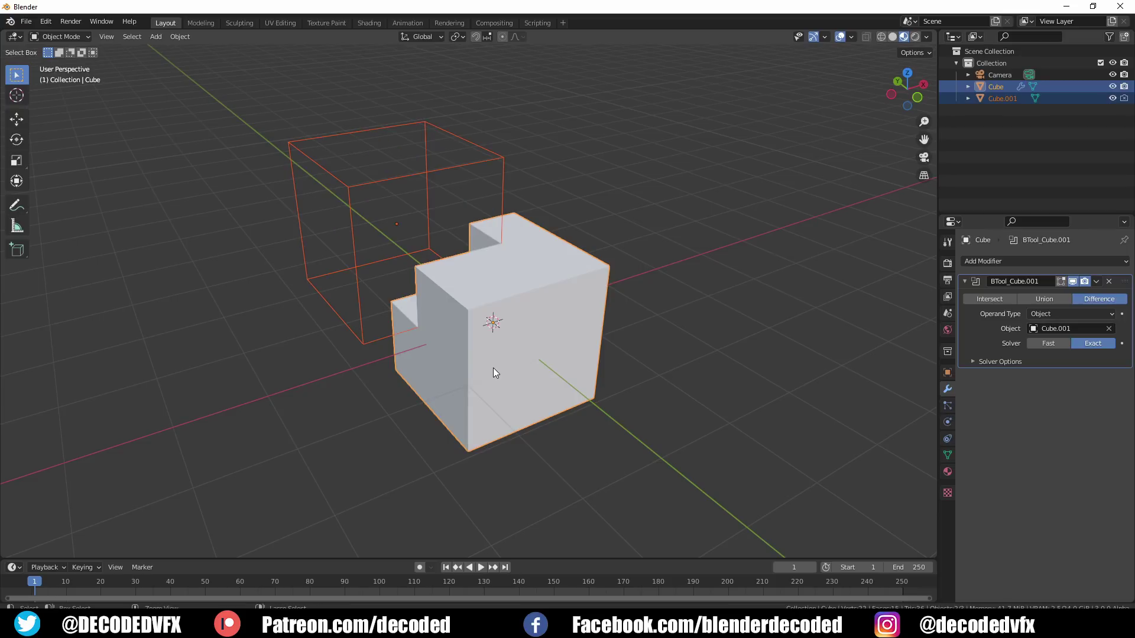
middle_click_drag(463, 384, 497, 392)
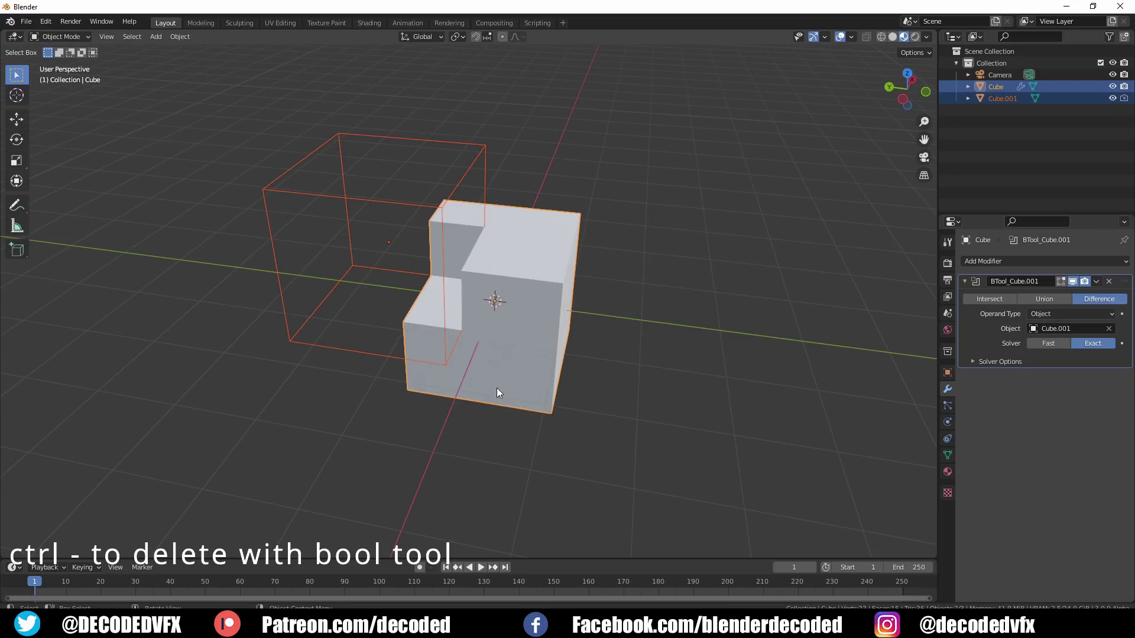
Step: Move the wireframe cutter Cube.001 deeper into Cube to enlarge the live boolean cut
left_click(379, 354)
key("g")
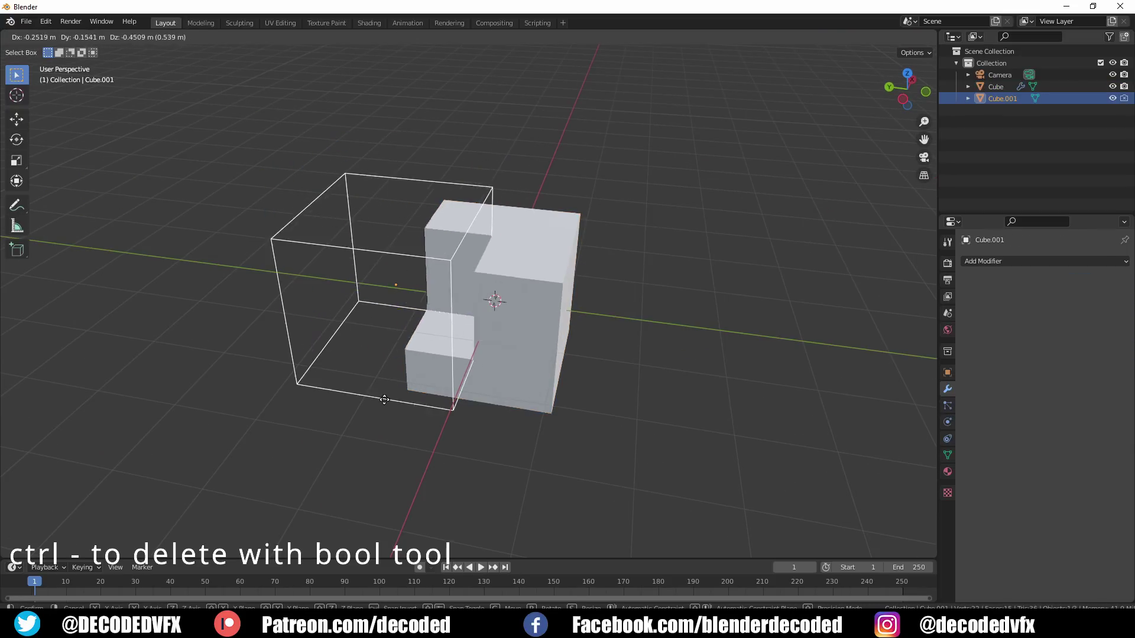
left_click(413, 384)
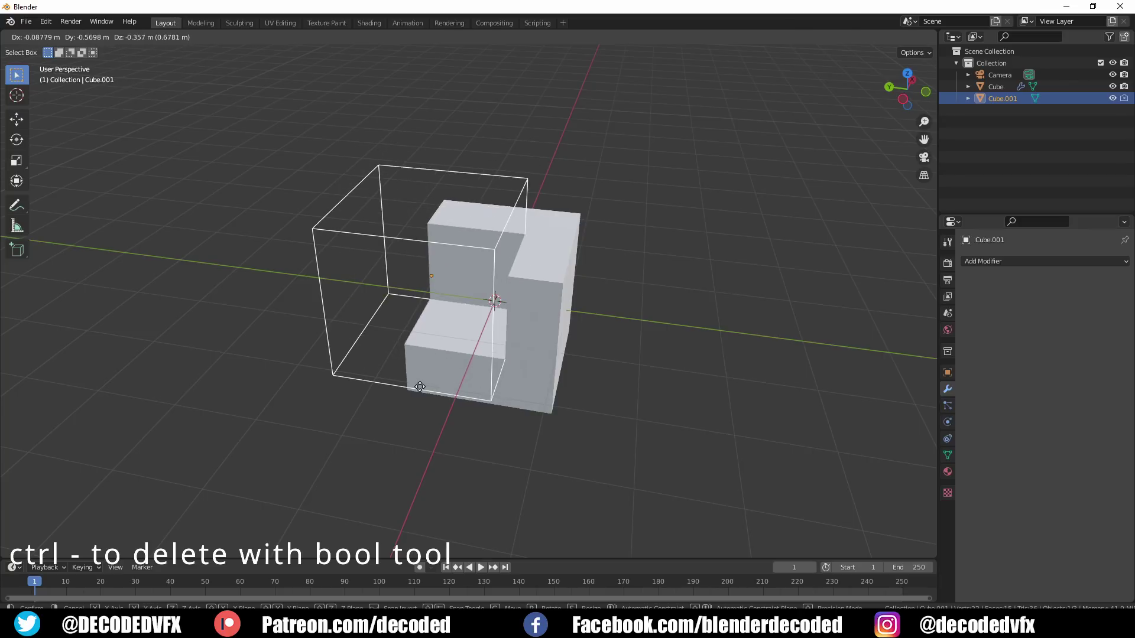
Step: Apply the BTool_Cube.001 boolean modifier on Cube and delete the cutter cube, leaving the cut permanent
left_click(560, 314, "shift")
key("ctrl+minus")
left_click(1097, 282)
left_click(1080, 296)
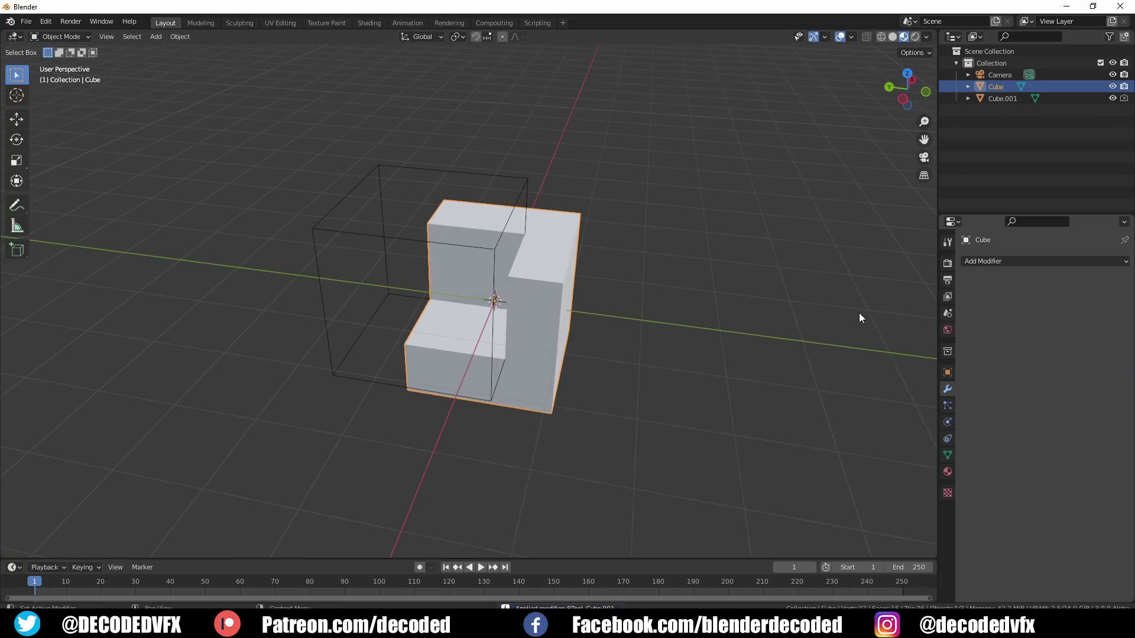
left_click(379, 382)
key("Delete")
middle_click_drag(380, 382, 474, 374)
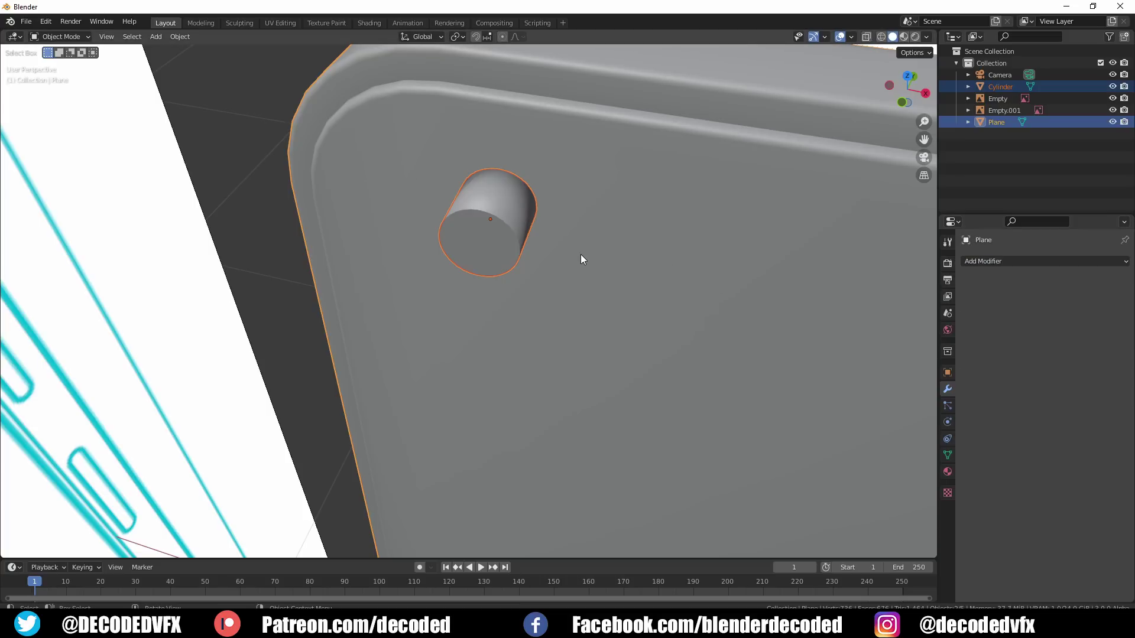
Step: Subtract the cylinder from the phone body with a Bool Tool difference, apply the modifier, and delete the cylinder
key("ctrl+minus")
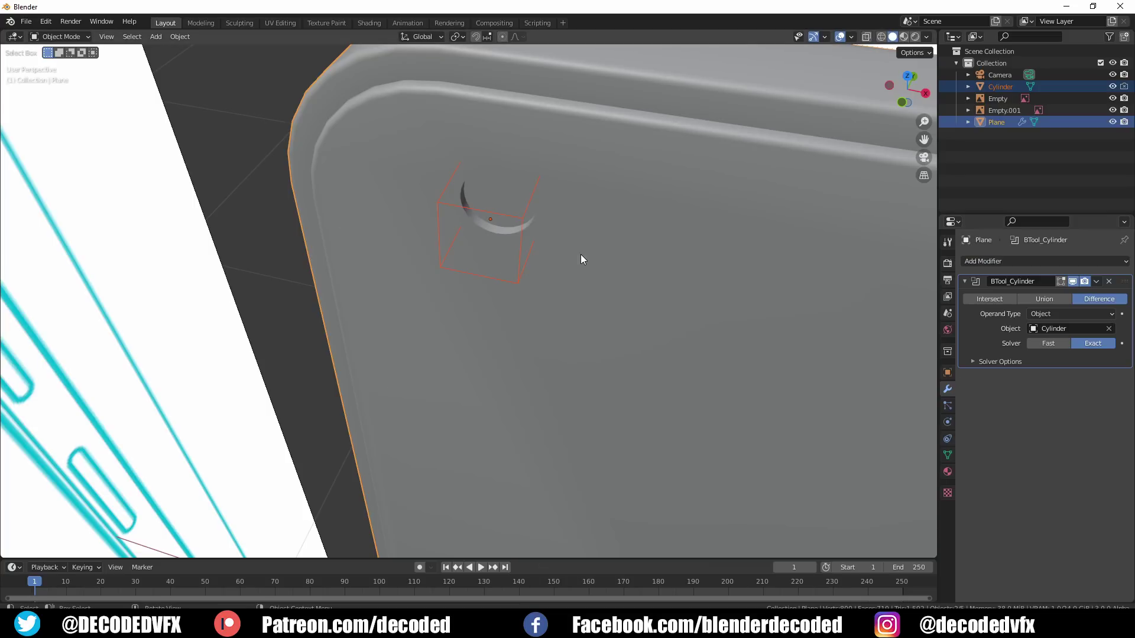
left_click(1096, 281)
left_click(1081, 296)
left_click(520, 260)
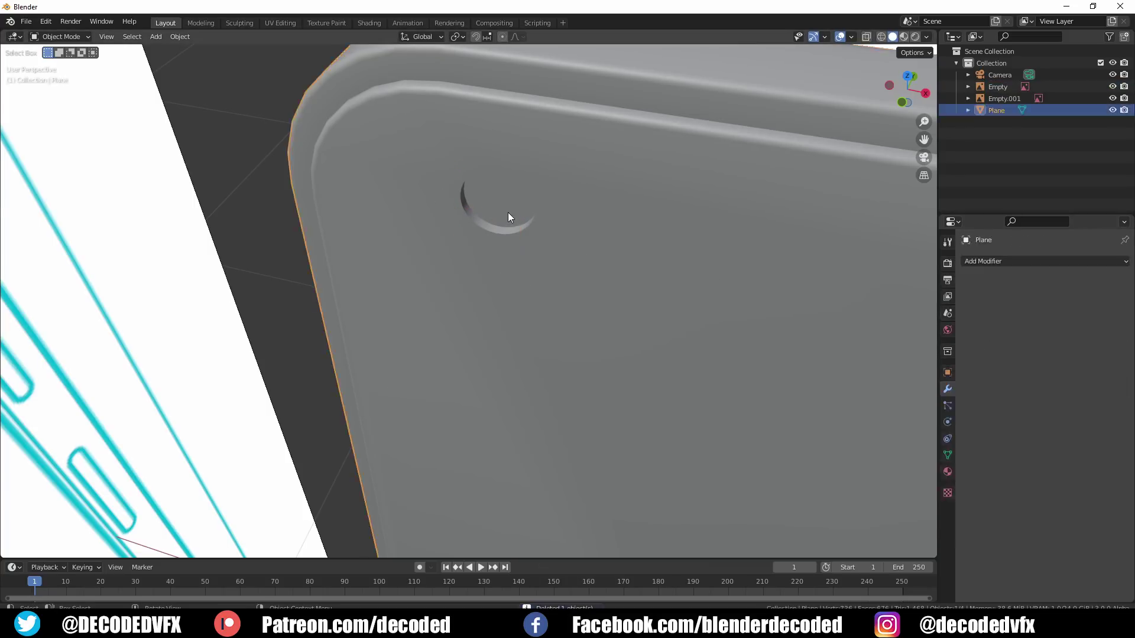
key("Delete")
Step: In Edit Mode, select the recessed geometry inside the phone's front camera hole and delete it
left_click(508, 212)
scroll(508, 212, "up", 2)
key("Tab")
left_click(508, 212)
key("ctrl+plus")
key("x")
left_click(492, 240)
Step: Select the camera hole's rim edge loop, fill it with a face, and return to Object Mode
key("2")
left_click(522, 244, "alt")
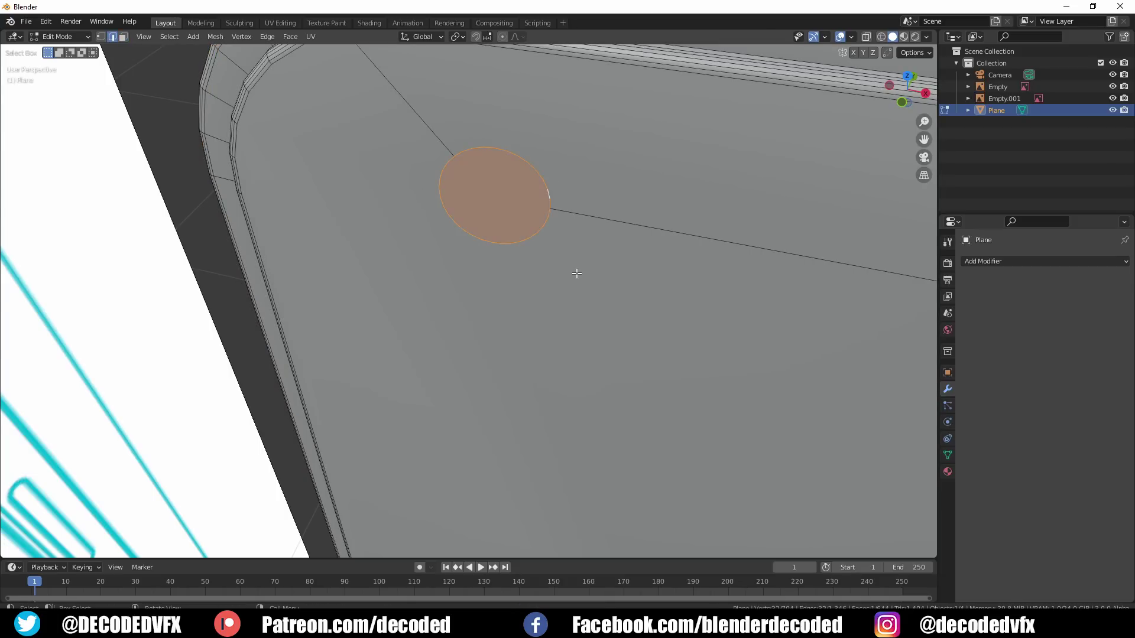
key("f")
scroll(577, 273, "down", 8)
key("Tab")
Step: In the front wireframe view, add a cylinder and rotate it 90 degrees about X
key("KP_1")
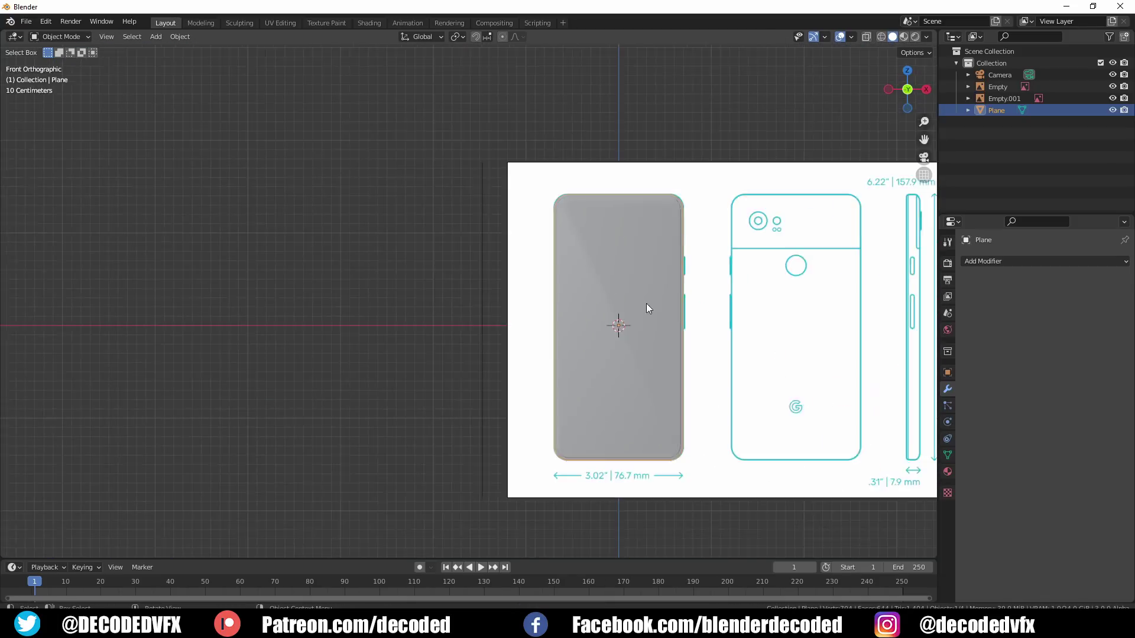
scroll(646, 304, "up", 4)
scroll(597, 289, "down", 1)
key("z")
key("4")
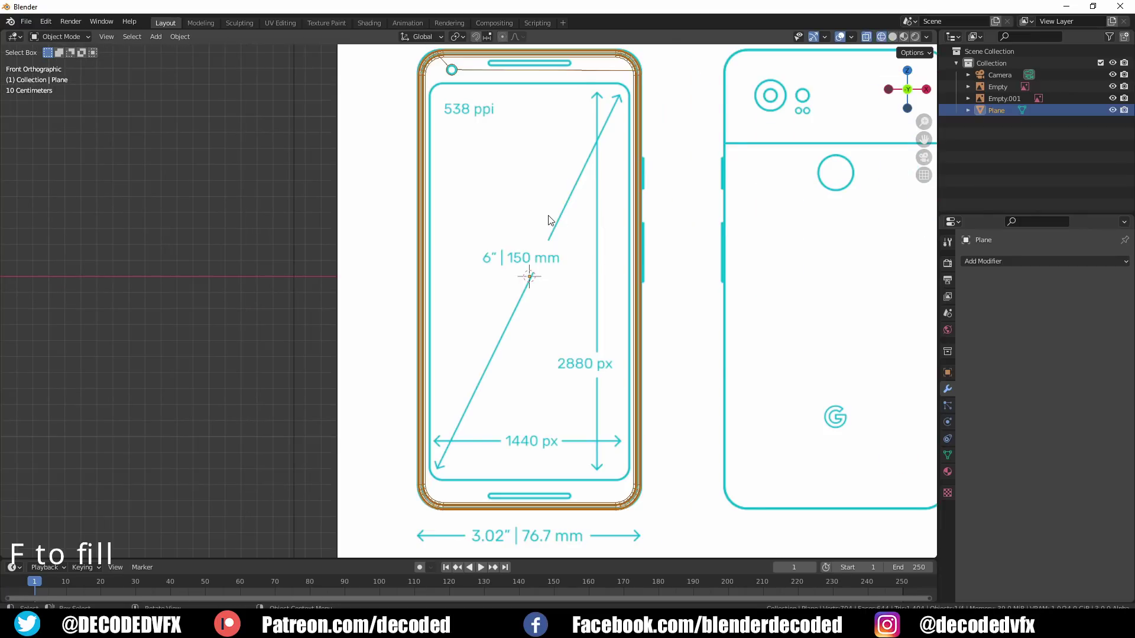
key("shift+a")
mouse_move(548, 215)
left_click(598, 275)
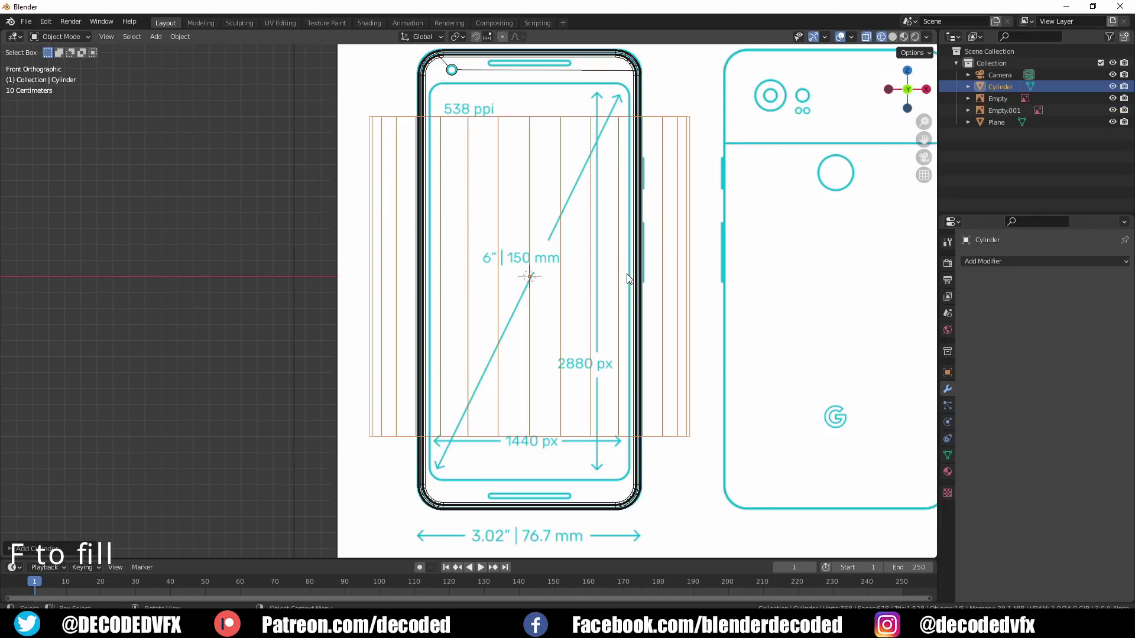
type("rx90")
key("Return")
Step: Scale the new cylinder down and move it up along Z to the speaker slot at the phone's upper end
key("s")
left_click(542, 283)
middle_click_drag(542, 282, 539, 436, "shift")
key("g")
key("z")
left_click(543, 215)
Step: Fine-tune the cylinder's scale and Z position until its diameter matches the height of the upper speaker slot
scroll(538, 216, "up", 5)
key("s")
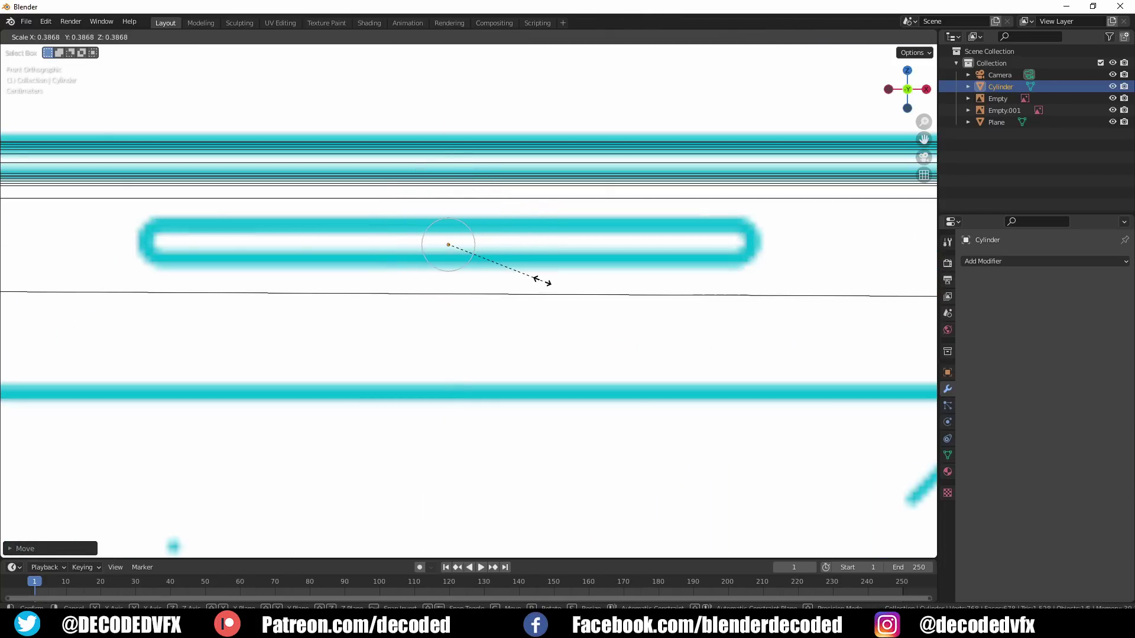
left_click(541, 281)
scroll(448, 235, "up", 2)
key("g")
key("z")
left_click(455, 242)
key("s")
left_click(553, 283)
Step: In Edit Mode, delete the vertices of the cylinder's +X half
scroll(533, 278, "down", 3)
middle_click_drag(487, 273, 533, 281, "shift")
scroll(533, 280, "up", 1)
key("Tab")
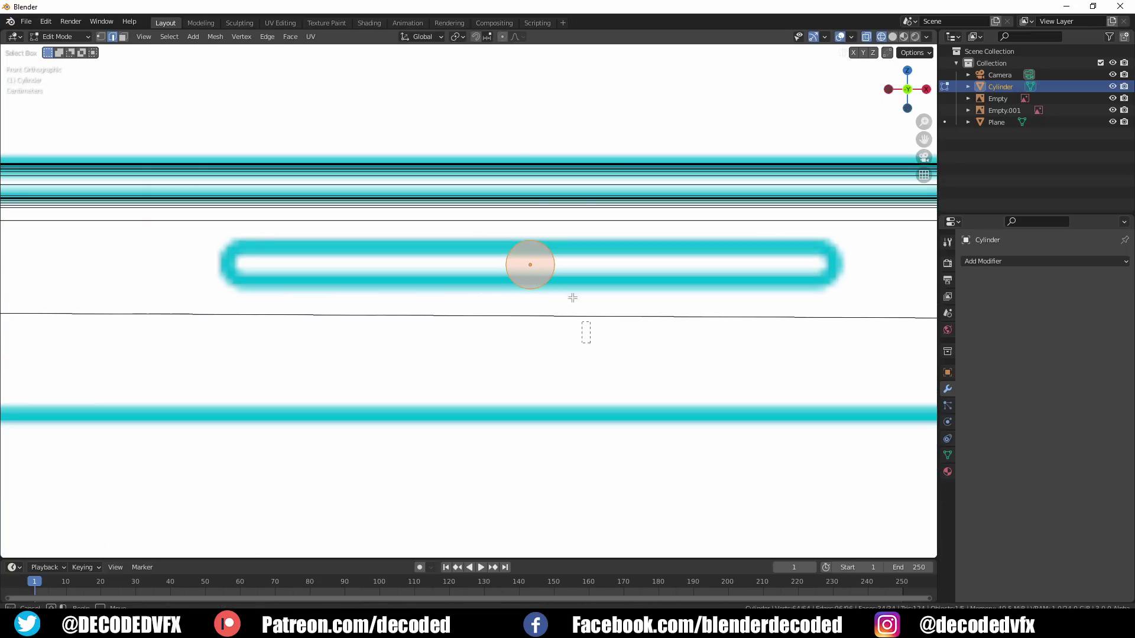
key("1")
scroll(520, 177, "up", 2)
left_click_drag(508, 144, 508, 144)
key("x")
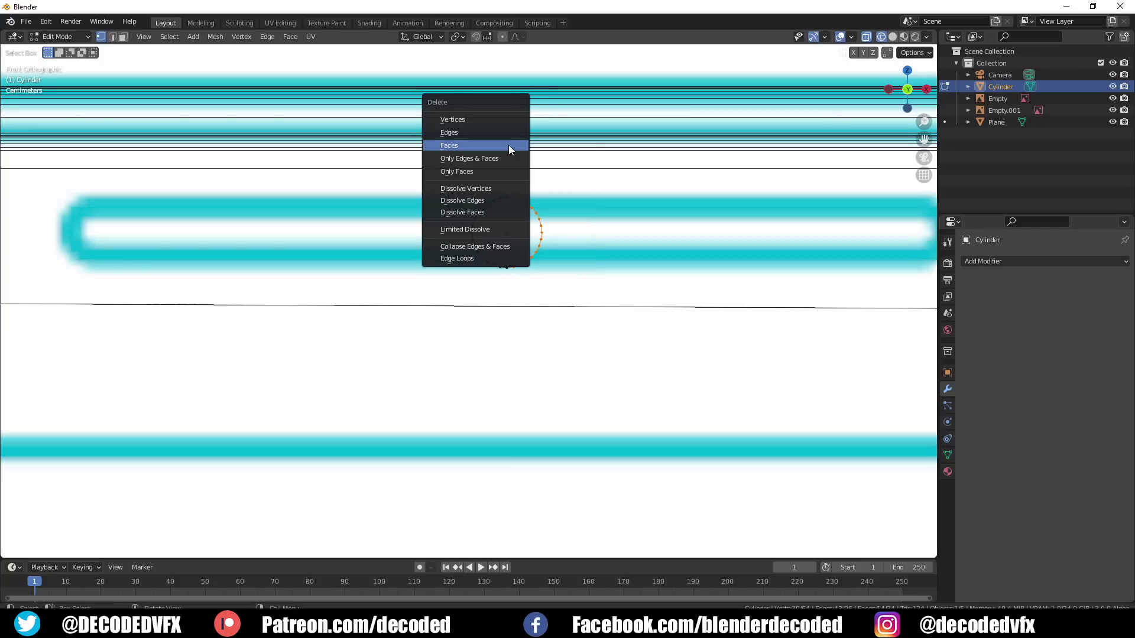
left_click(480, 116)
Step: Return to Object Mode and add a Mirror modifier to the half cylinder
key("Tab")
left_click(1001, 261)
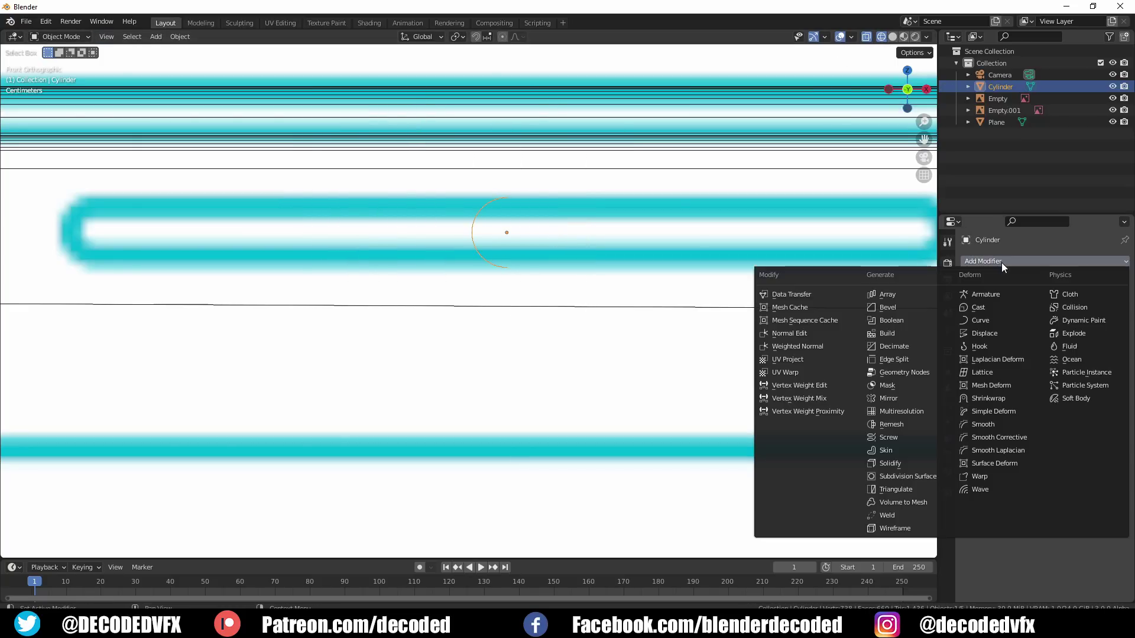
left_click(908, 401)
Step: Move all the half cylinder's vertices about -0.24 m along X with mirror clipping on, stretching it to the speaker slot's rounded end
key("Tab")
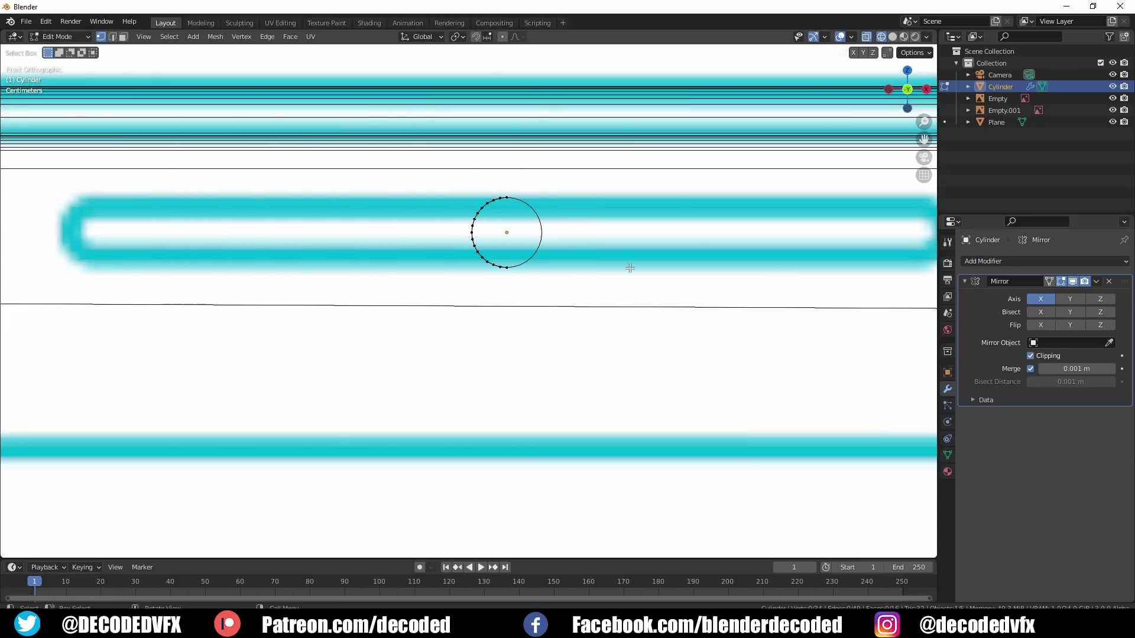
key("x")
left_click(587, 269)
key("a")
key("g")
key("x")
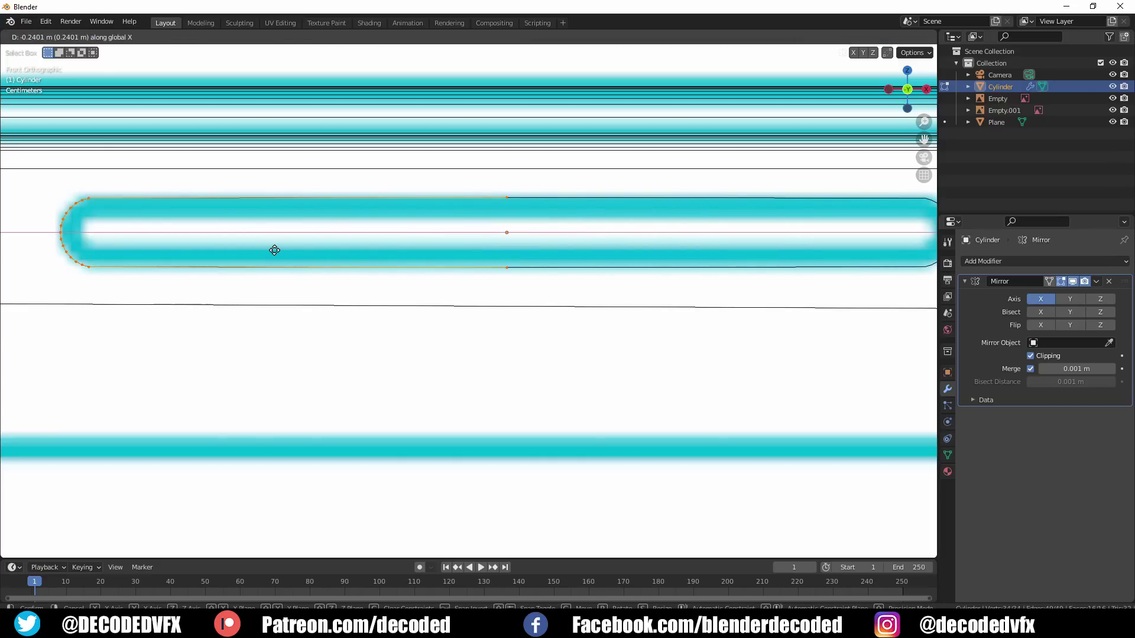
left_click(274, 250)
Step: Select the phone body with the speaker slots cut and add a Weighted Normal modifier
scroll(289, 250, "down", 4)
middle_click_drag(289, 250, 440, 292)
scroll(440, 293, "up", 3)
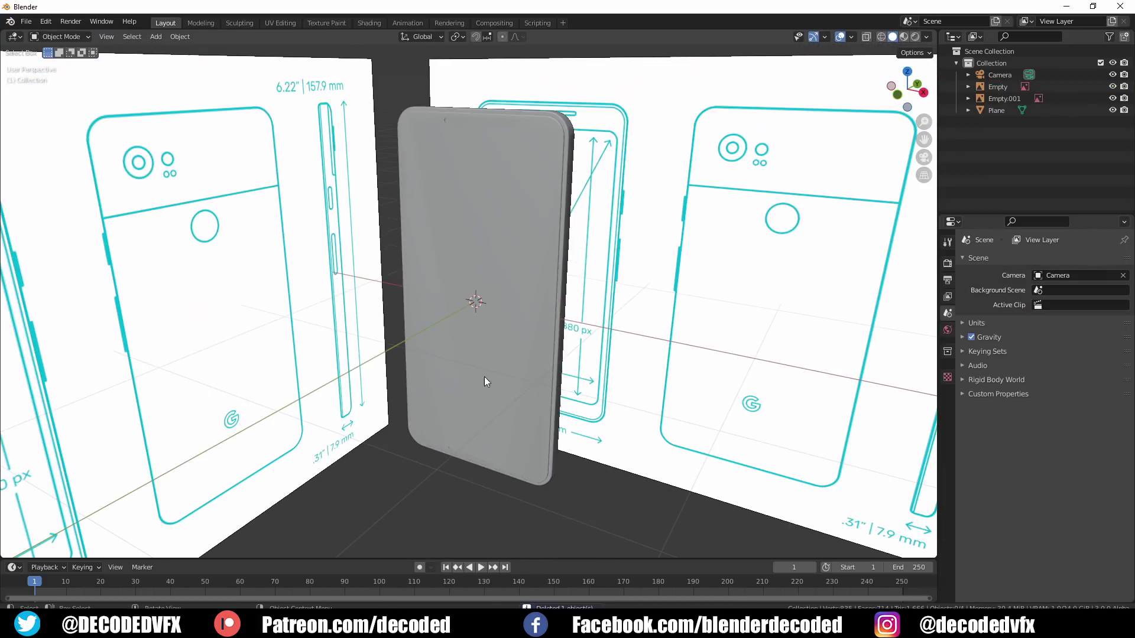
middle_click_drag(484, 376, 518, 395)
scroll(411, 313, "up", 2)
mouse_move(407, 313)
middle_mouse_down()
mouse_move(407, 287)
mouse_move(403, 321)
middle_mouse_up()
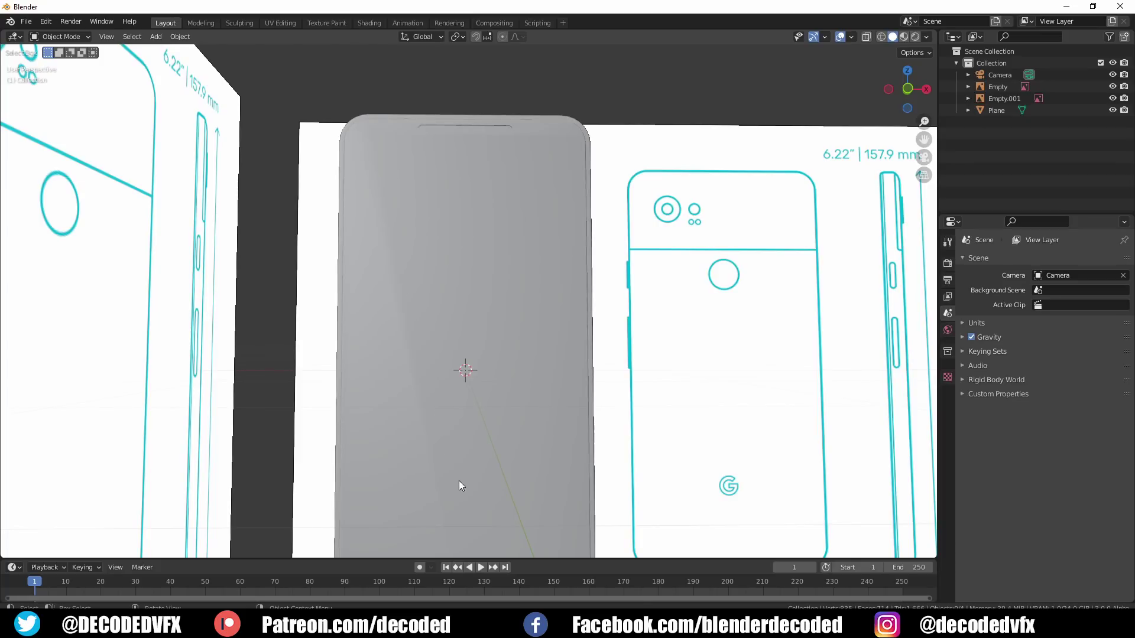
left_click(495, 298)
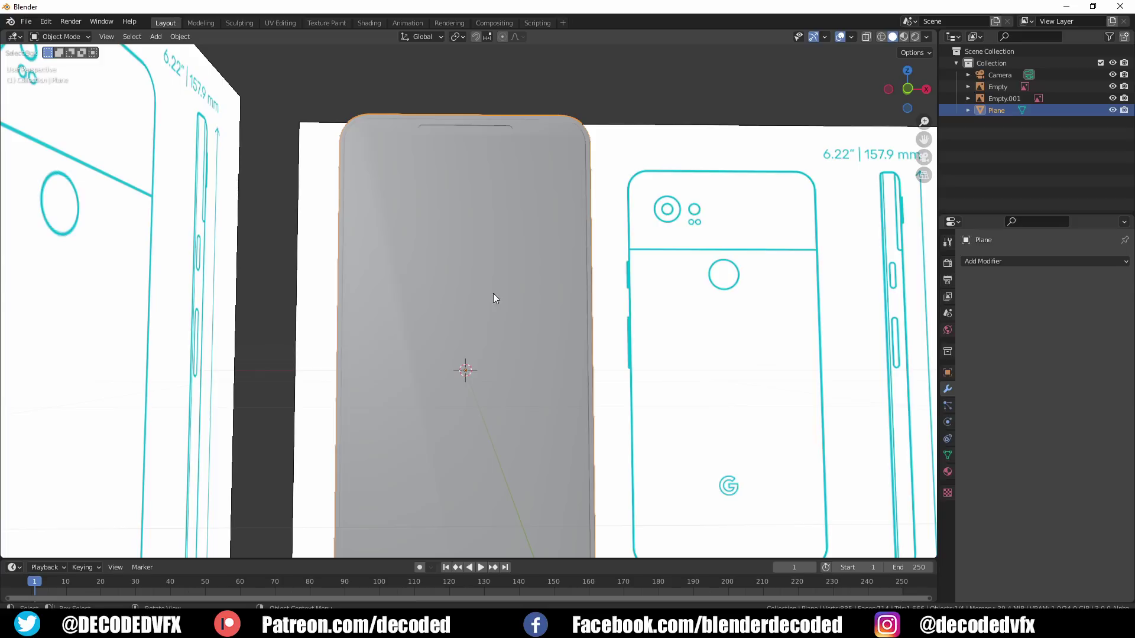
left_click(1017, 258)
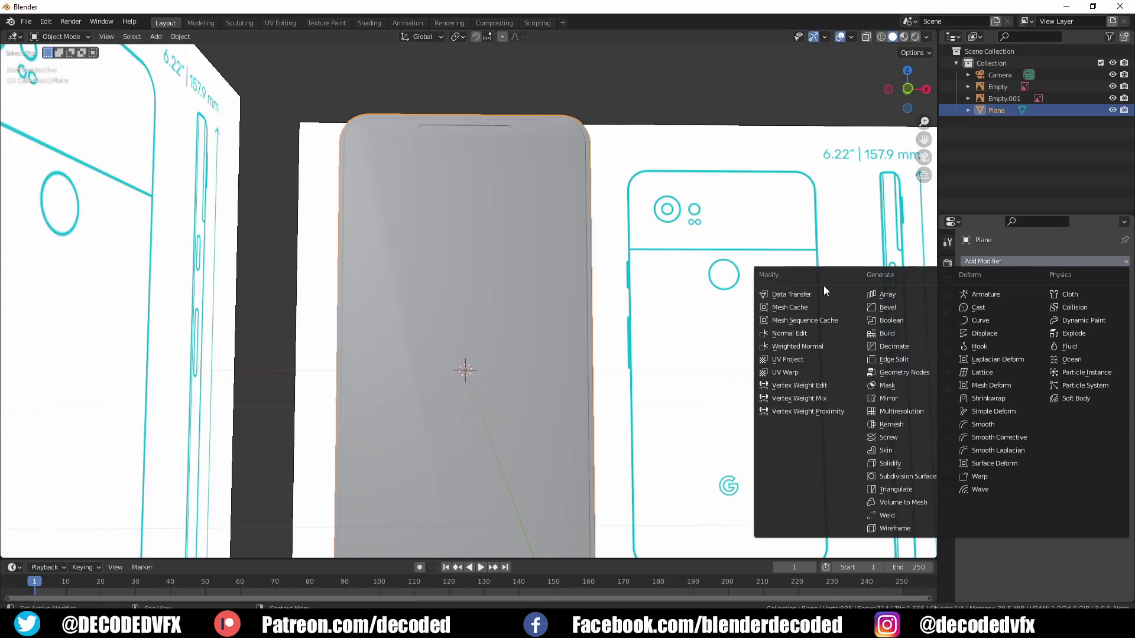
left_click(814, 346)
Step: Enable Keep Sharp on the Weighted Normal modifier and compare the shading around the speaker slot
middle_click_drag(620, 284, 565, 296)
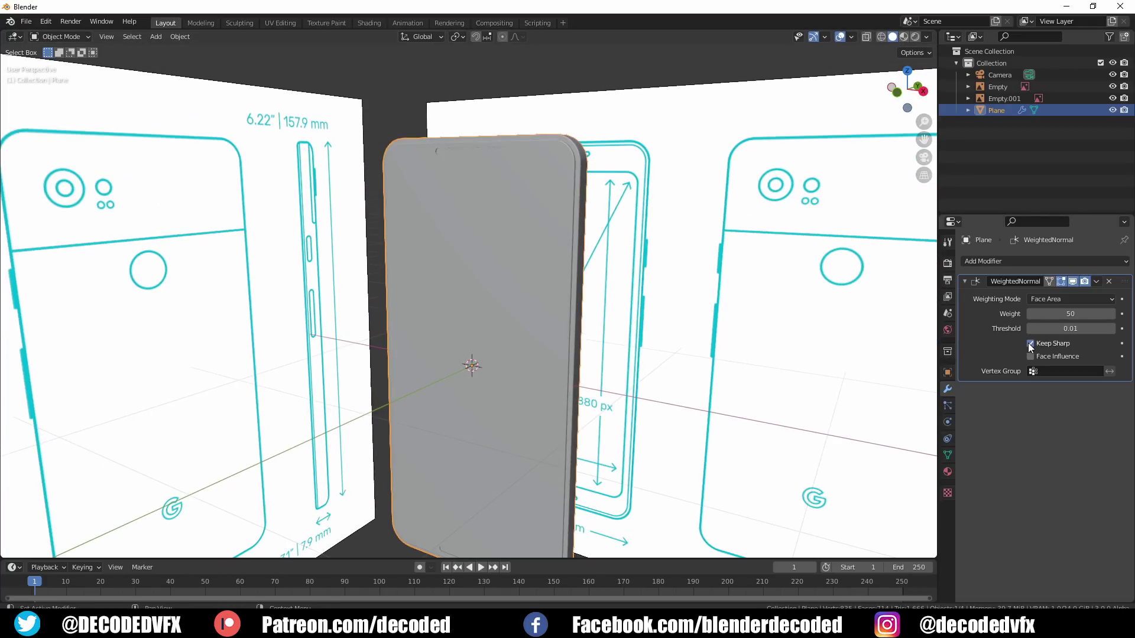
scroll(423, 136, "up", 8)
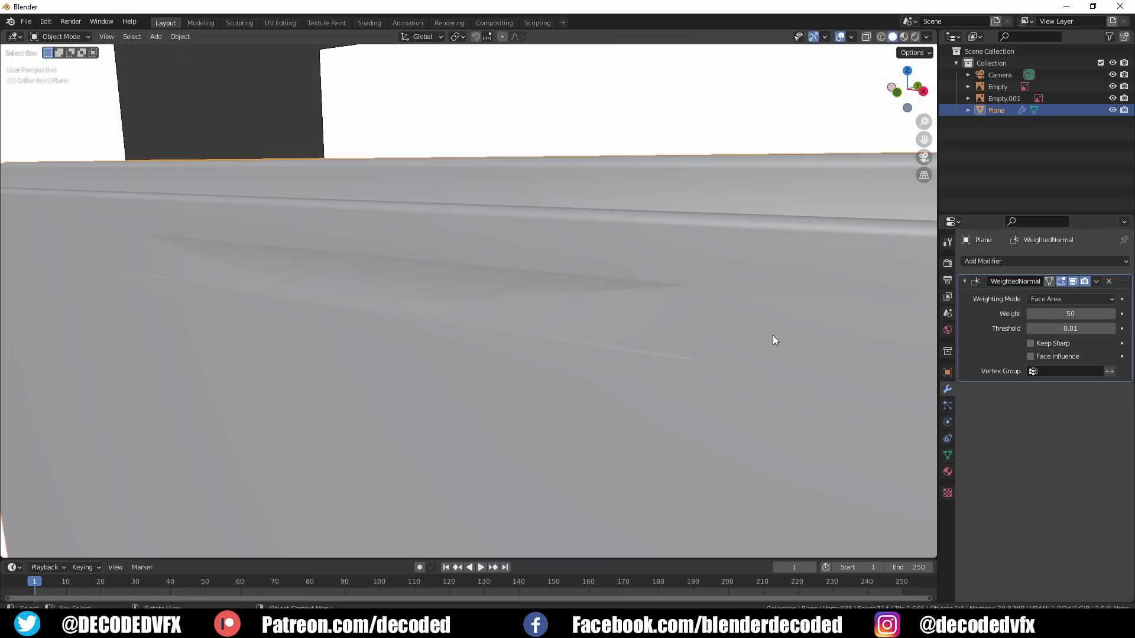
left_click(1030, 344)
scroll(646, 318, "down", 7)
scroll(646, 319, "down", 5)
middle_click_drag(627, 428, 603, 323, "shift")
scroll(618, 330, "up", 2)
scroll(618, 330, "down", 2)
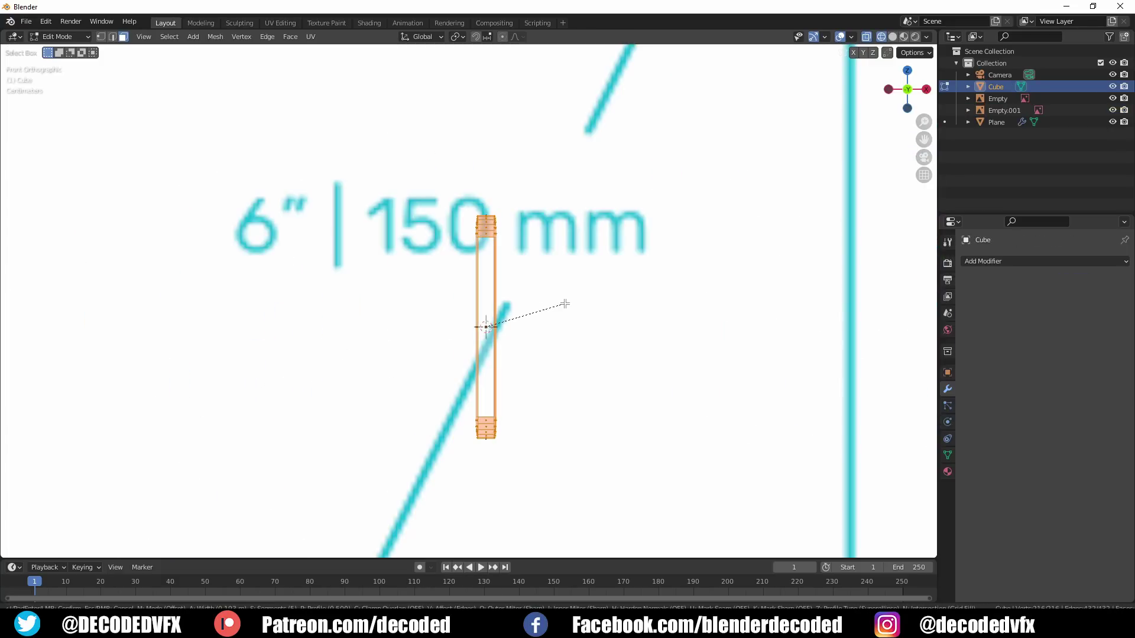
Step: Cancel the distorted bevel on the tall, narrow cube and apply the cube's scale in Object Mode
key("Escape")
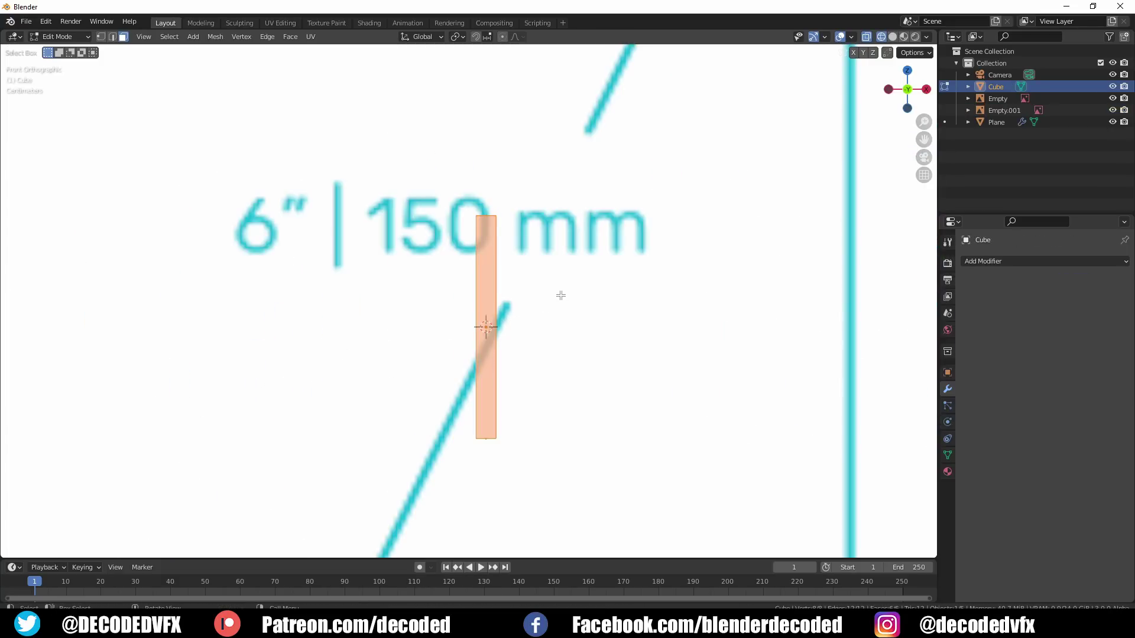
key("Tab")
key("ctrl+a")
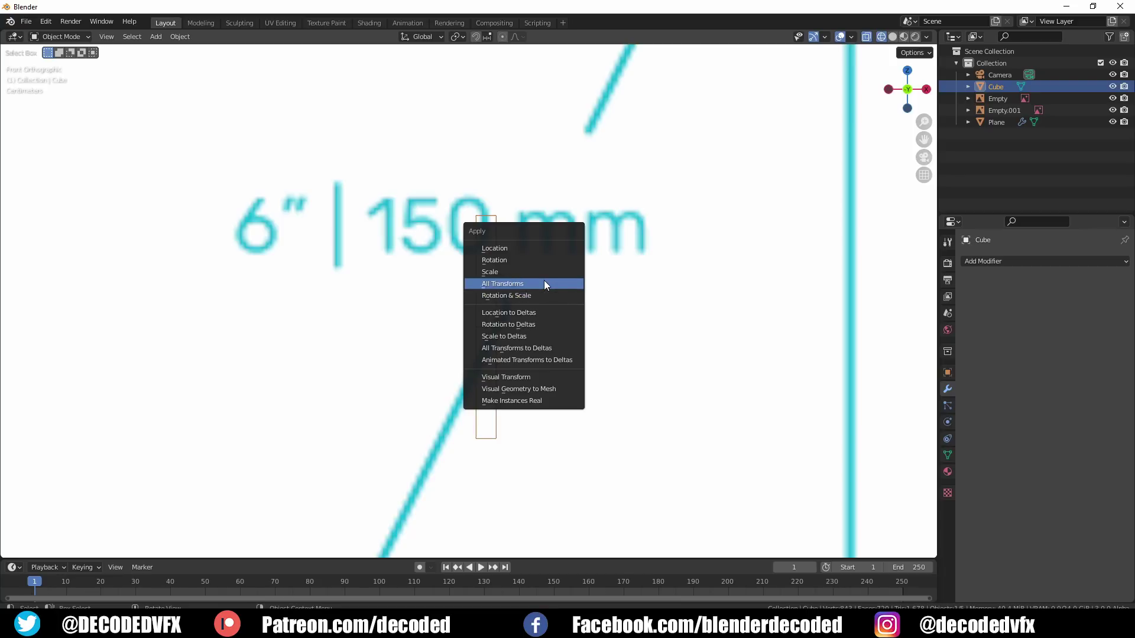
left_click(526, 270)
Step: Bevel all edges of the tall, narrow cube with multiple segments in Edit Mode
key("Tab")
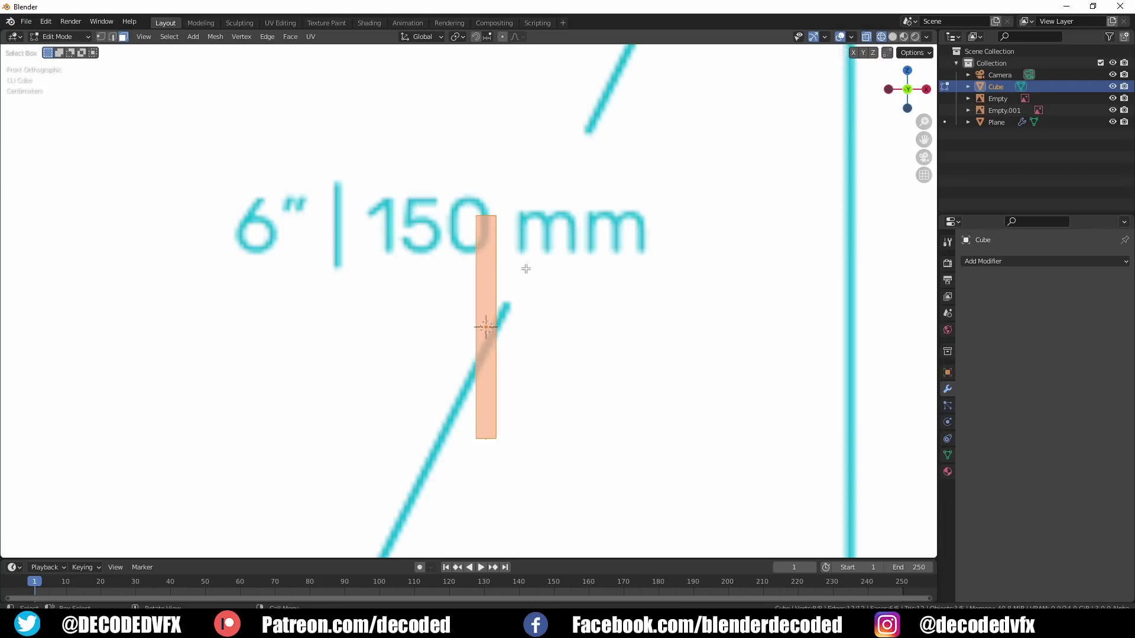
middle_click_drag(525, 266, 510, 199)
scroll(510, 199, "up", 1)
scroll(502, 260, "up", 3)
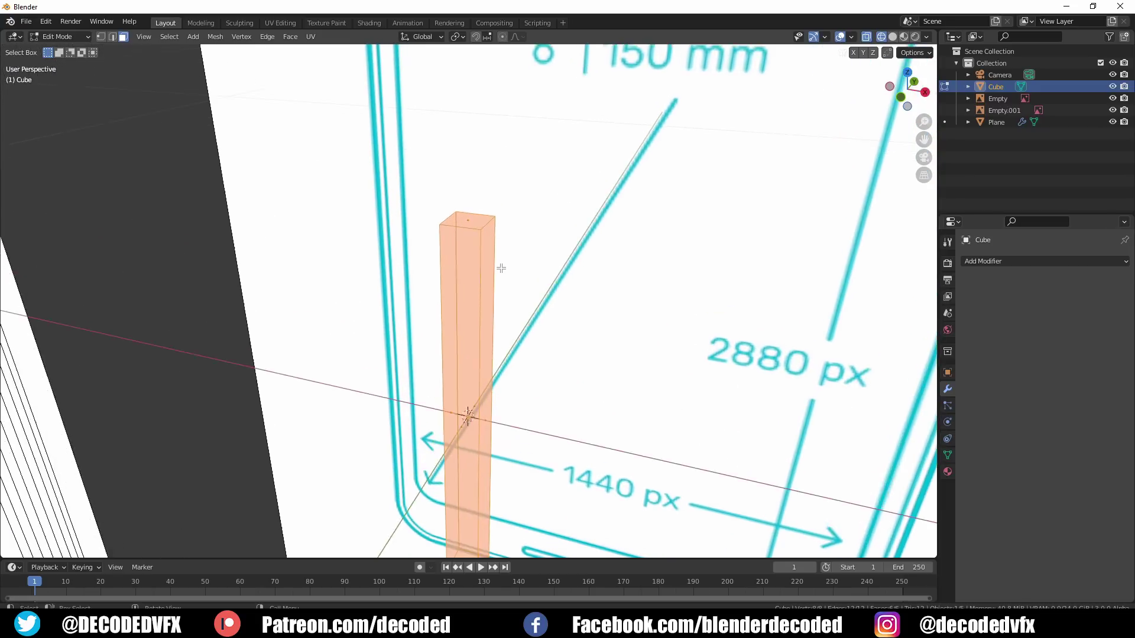
key("ctrl+b")
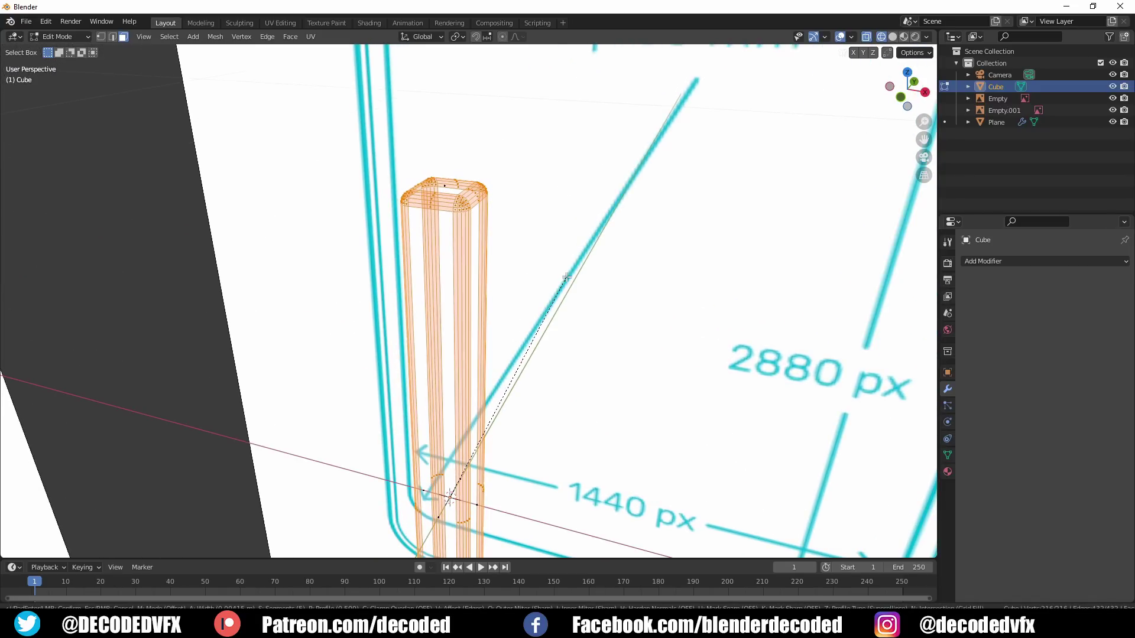
scroll(566, 277, "up", 4)
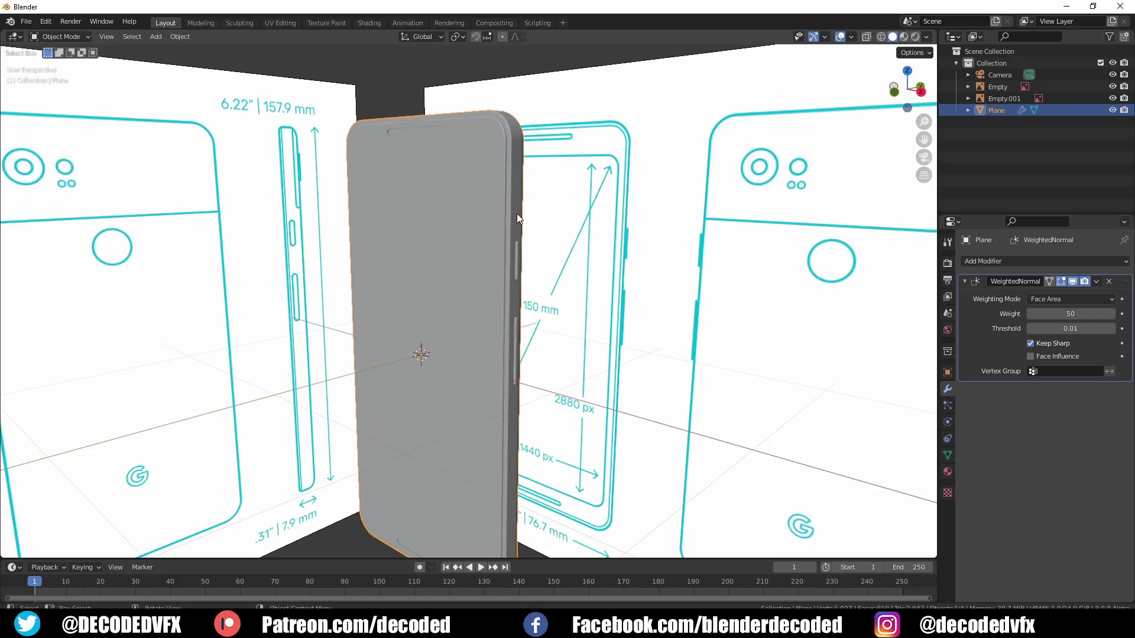
Step: Open the phone body in Edit Mode and switch to wireframe shading to inspect its side
key("KP_3")
scroll(438, 183, "up", 3)
key("Tab")
key("z")
left_click(323, 178)
middle_click_drag(401, 195, 416, 332, "shift")
scroll(416, 291, "down", 3)
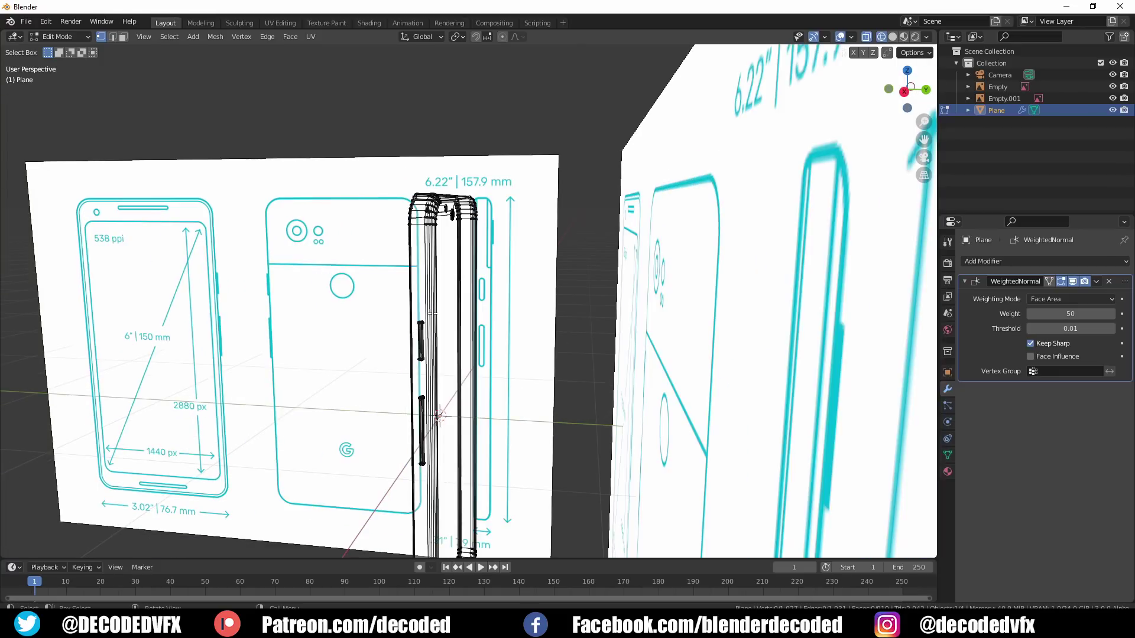
key("ctrl+r")
scroll(438, 415, "up", 5)
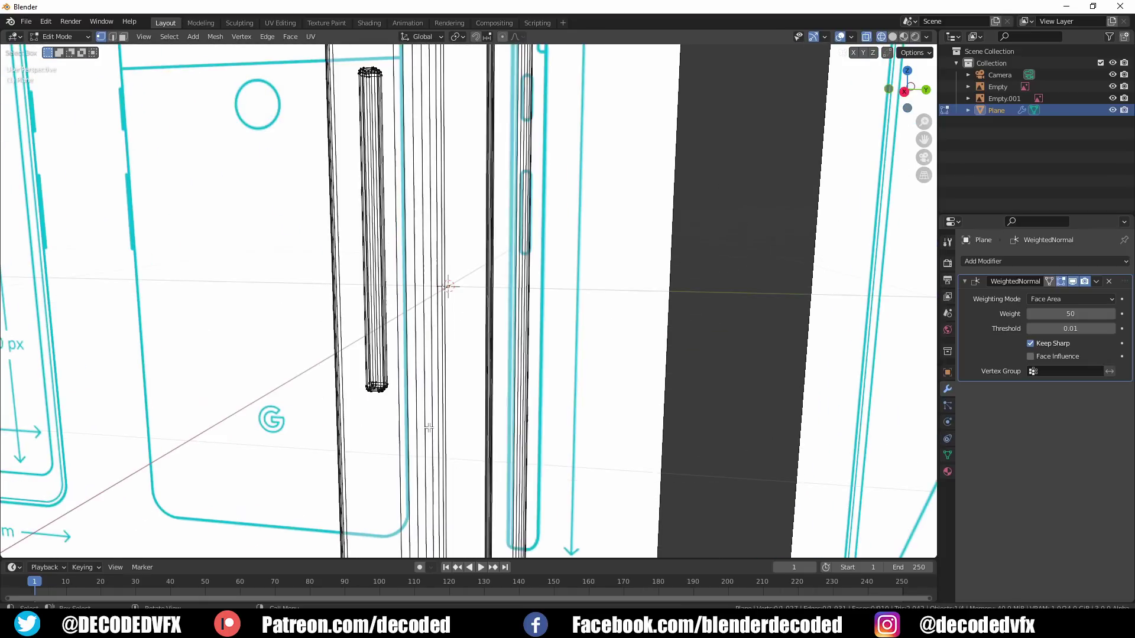
key("Escape")
Step: Bisect the entire phone body horizontally just above the upper side button in the right orthographic view
scroll(440, 384, "down", 6)
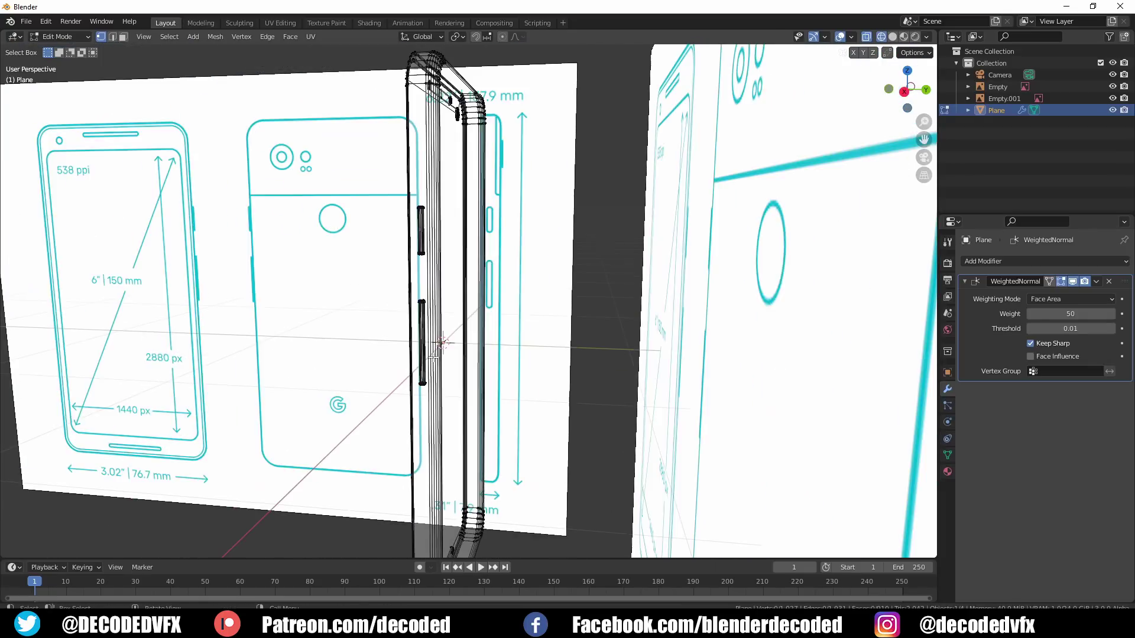
middle_click_drag(436, 275, 455, 276)
key("KP_1")
key("KP_3")
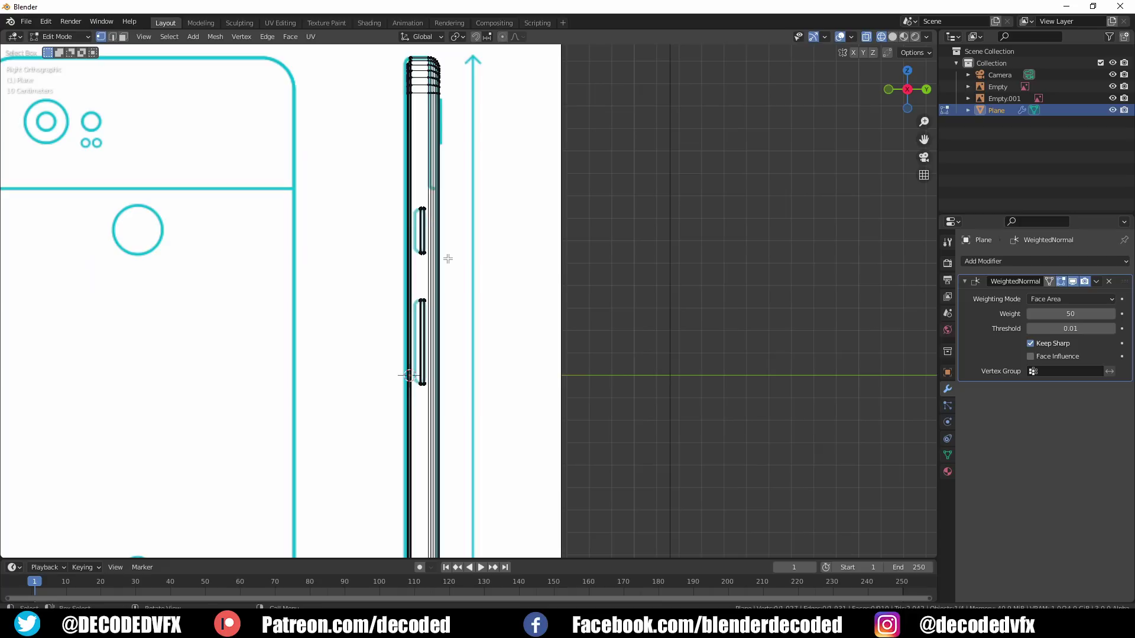
middle_click_drag(452, 204, 463, 315, "shift")
scroll(455, 279, "up", 3)
scroll(454, 278, "down", 4)
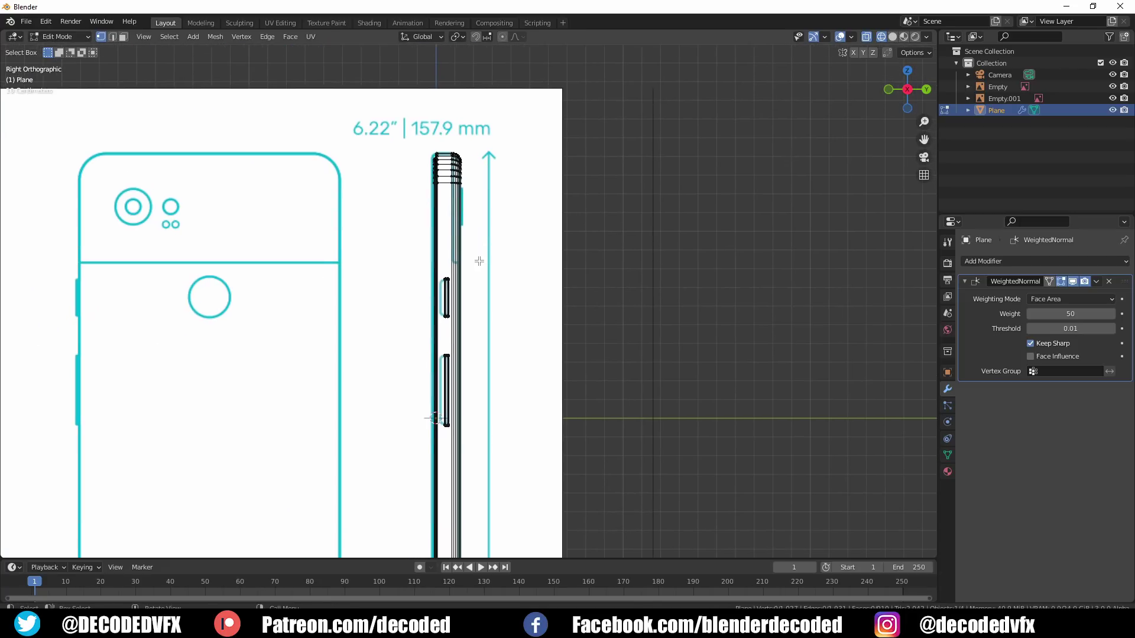
key("a")
key("F3")
type("bisect")
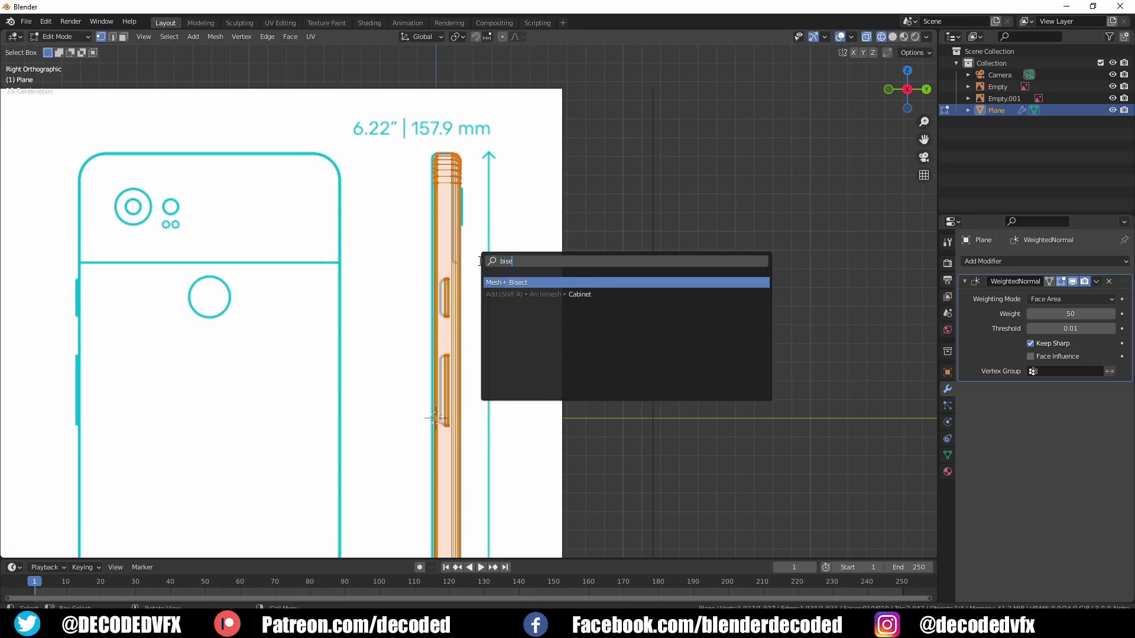
key("Return")
left_click_drag(373, 255, 558, 253)
Step: Flatten the new cut by scaling it to 0 along Z and lower it to the base of the dividing line in the reference
scroll(500, 251, "up", 4)
key("s")
key("z")
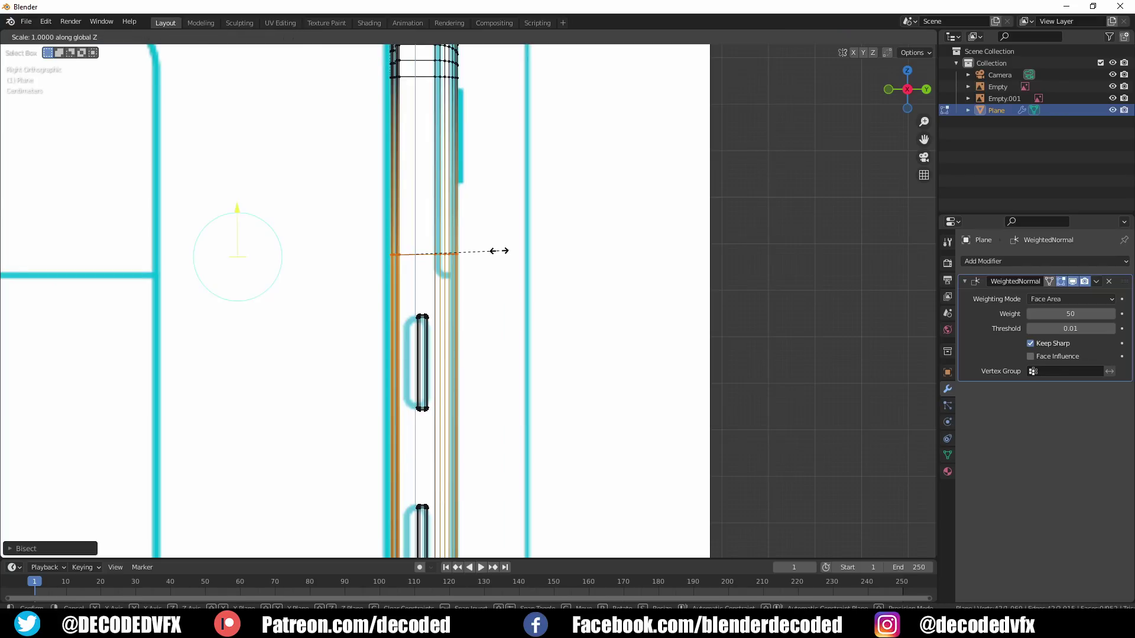
key("0")
key("Return")
scroll(458, 261, "up", 4)
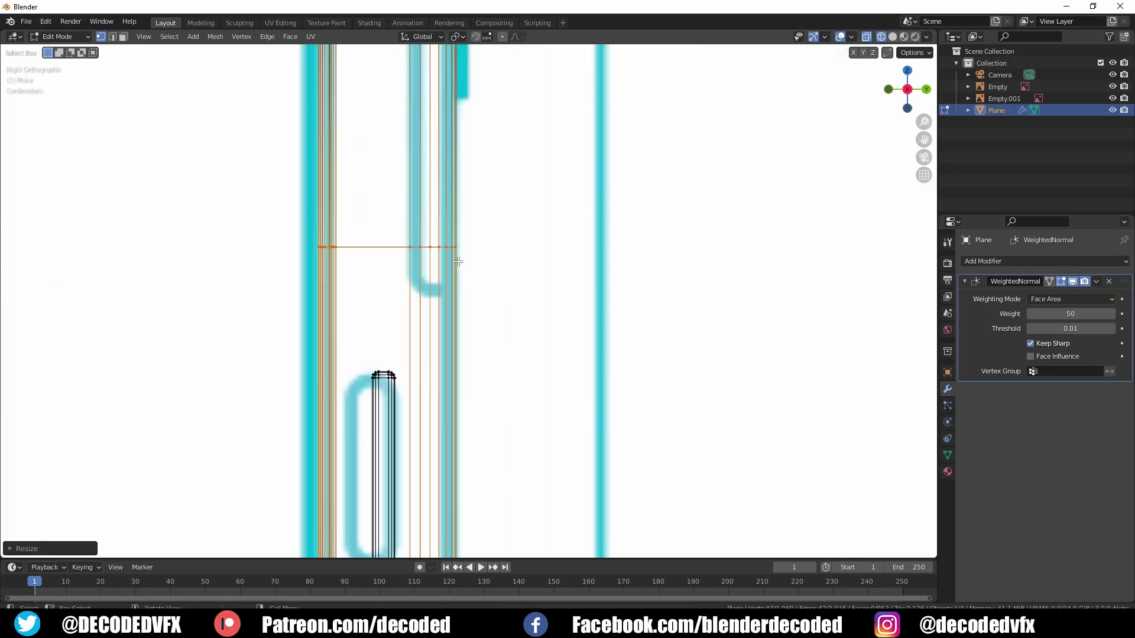
key("g")
key("z")
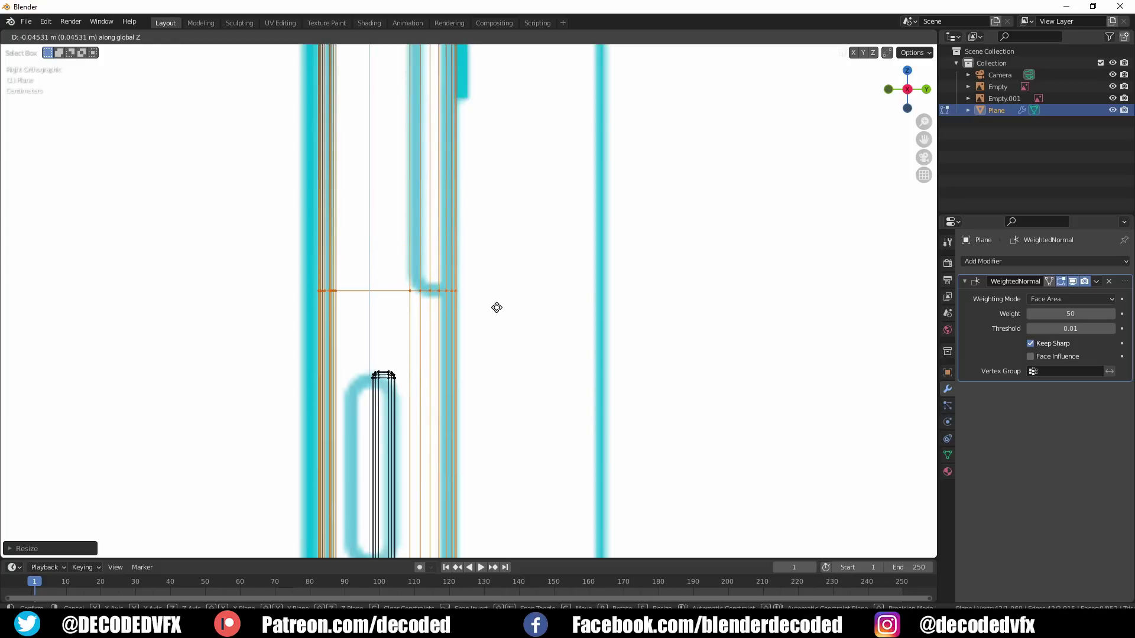
left_click(494, 312)
scroll(411, 284, "up", 3)
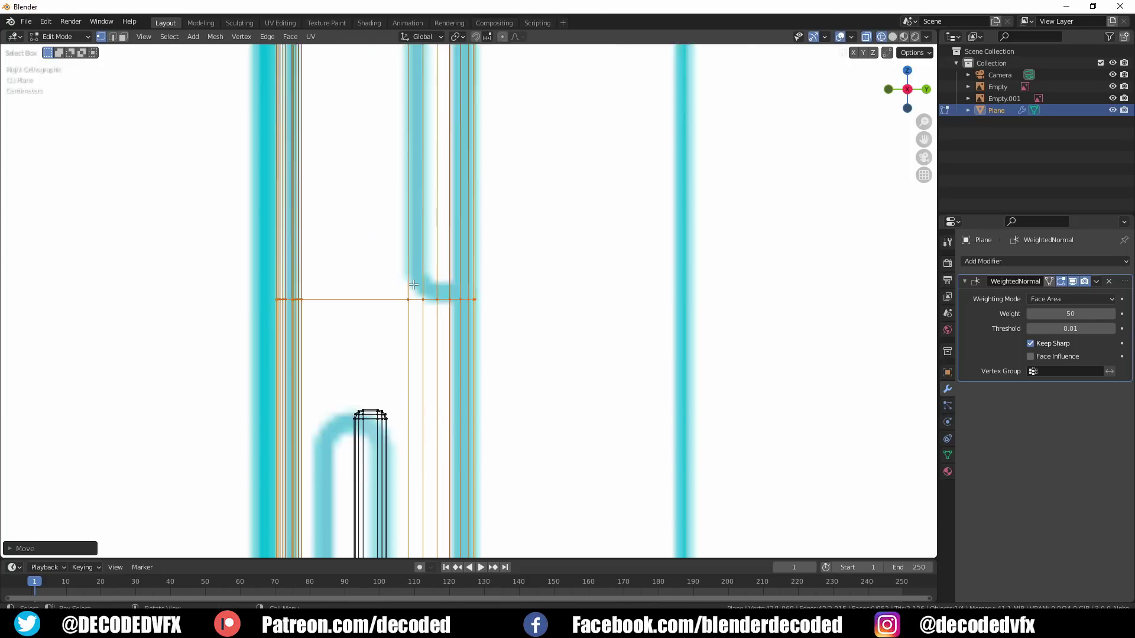
Step: Adjust the cut's vertices along Z so the loop follows the rounded corner of the dividing line in the side drawing
left_click_drag(209, 264, 415, 334)
key("g")
key("z")
left_click(432, 321)
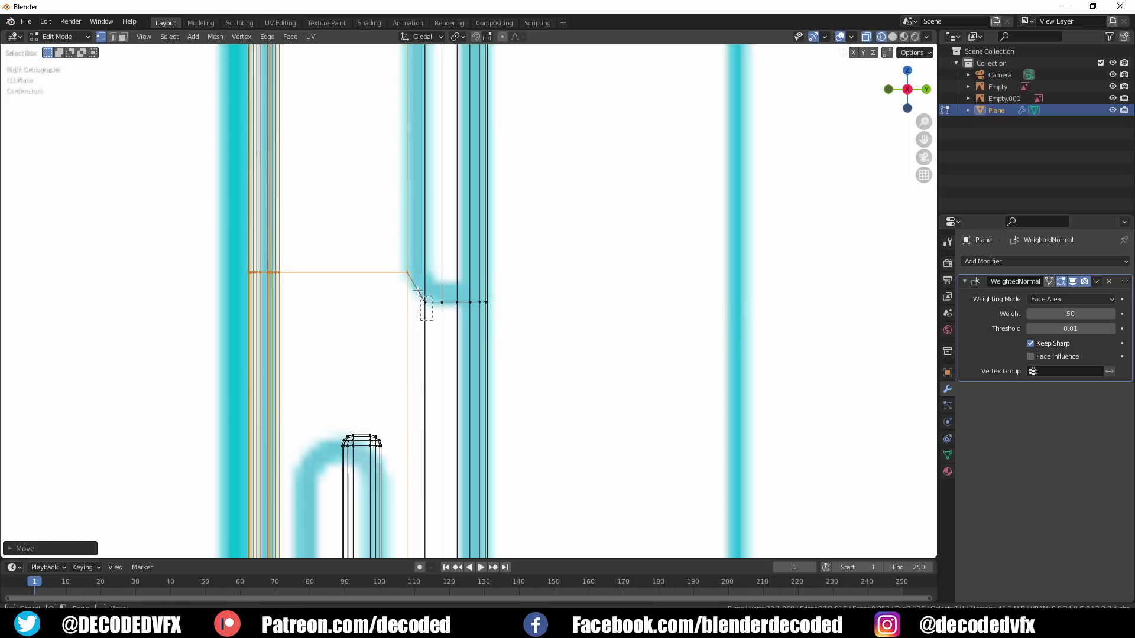
left_click(436, 361)
key("g")
key("z")
left_click(438, 353)
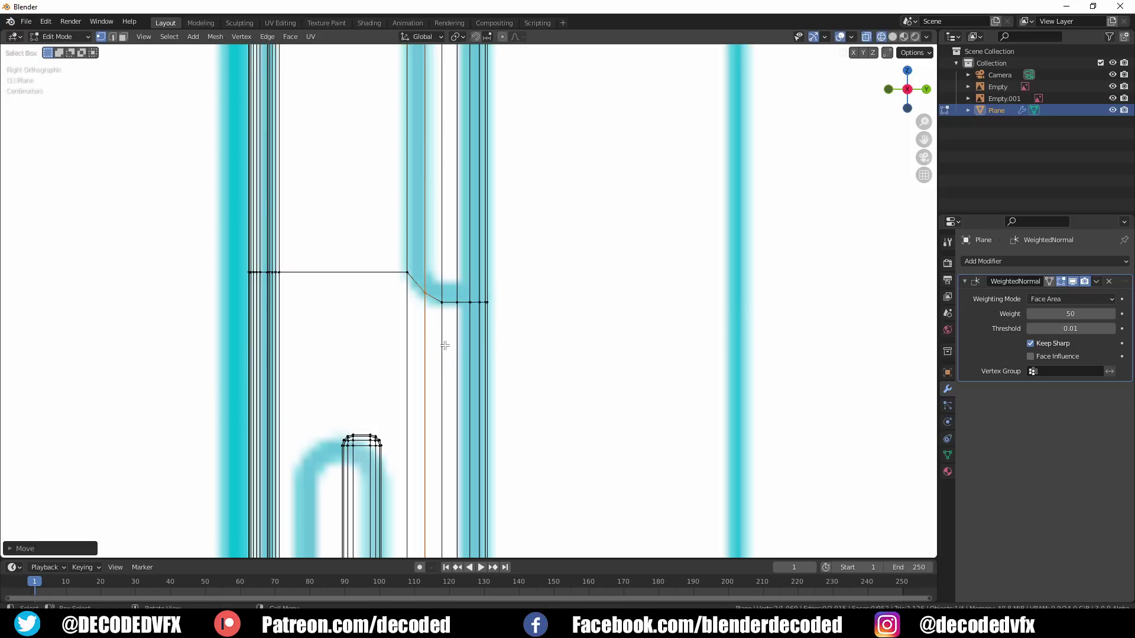
Step: Select the continuous edge path along the new cut across the back, up both sides and around the top of the phone
key("z")
left_click(517, 341)
scroll(515, 342, "down", 2)
key("2")
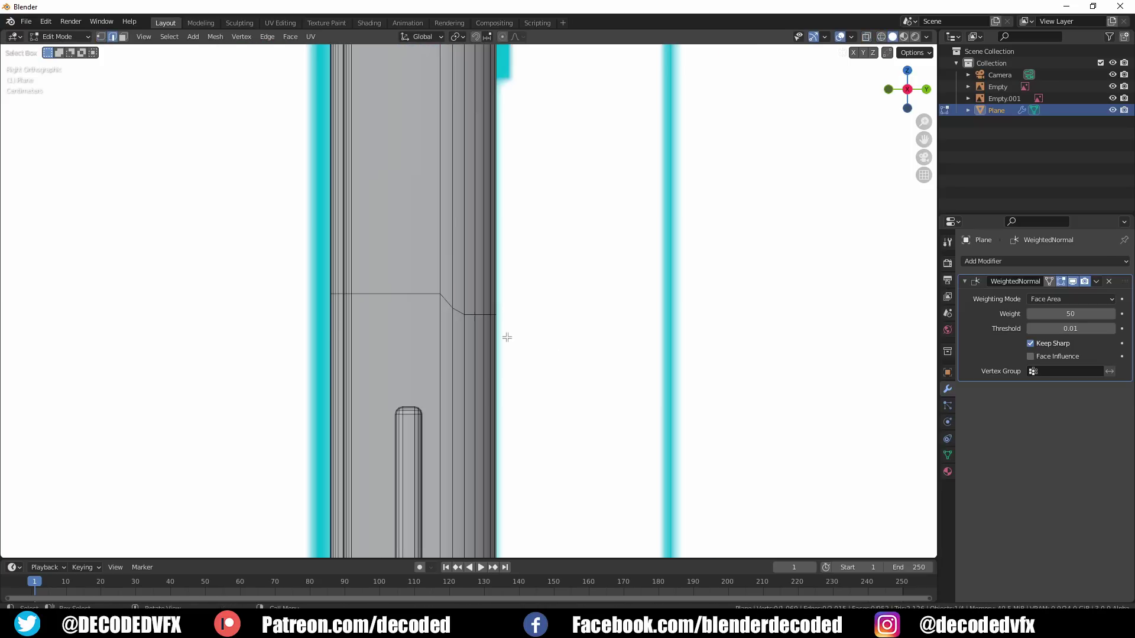
middle_click_drag(508, 336, 502, 393)
left_click(406, 385, "ctrl")
scroll(508, 239, "down", 3)
middle_click_drag(509, 238, 463, 337)
middle_click_drag(626, 246, 529, 301)
left_click(530, 400, "ctrl")
left_click(550, 491, "ctrl")
scroll(551, 492, "up", 8)
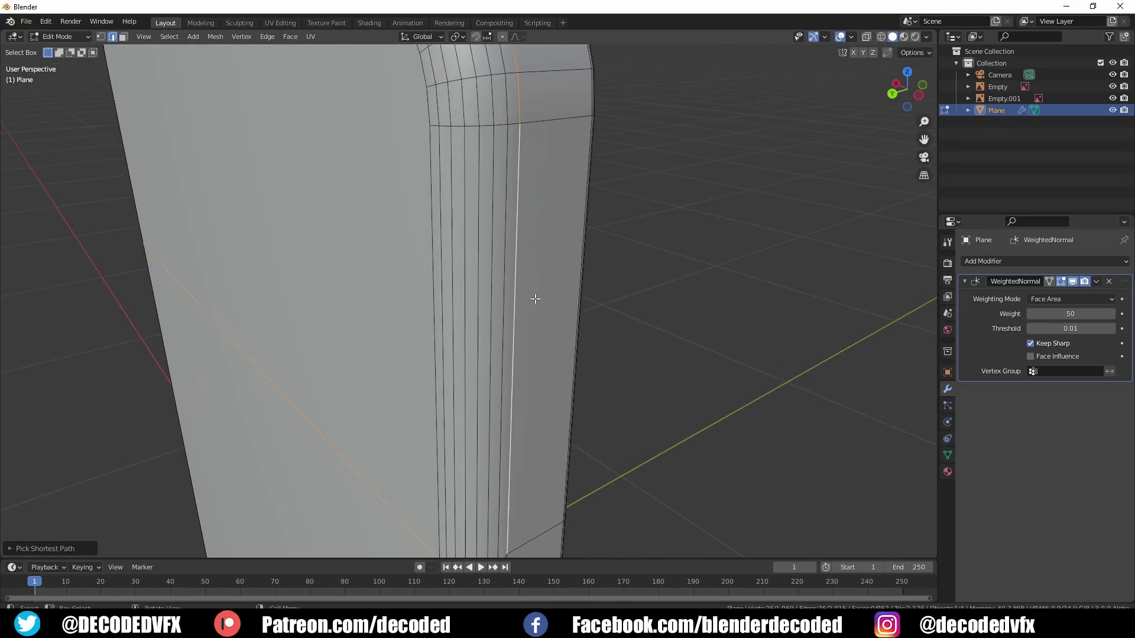
left_click(371, 390, "ctrl")
mouse_move(424, 402)
middle_mouse_down()
mouse_move(405, 392)
mouse_move(420, 393)
middle_mouse_up()
scroll(441, 371, "up", 1)
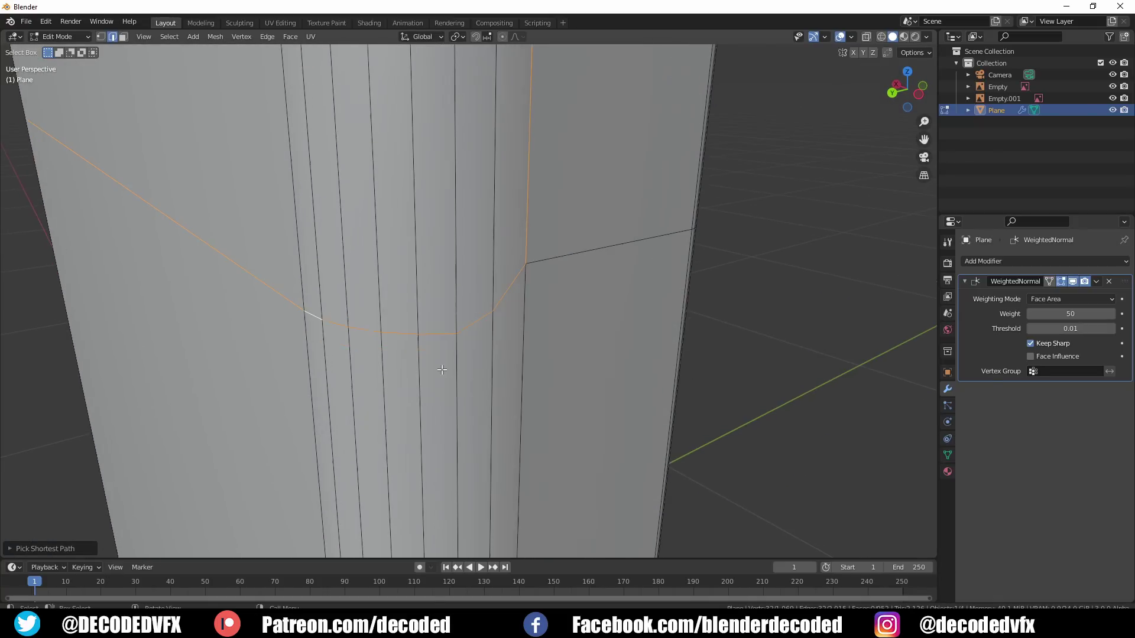
Step: Bevel the selected edge path into a thin strip and extrude its faces slightly inward along their normals as a groove
key("ctrl+b")
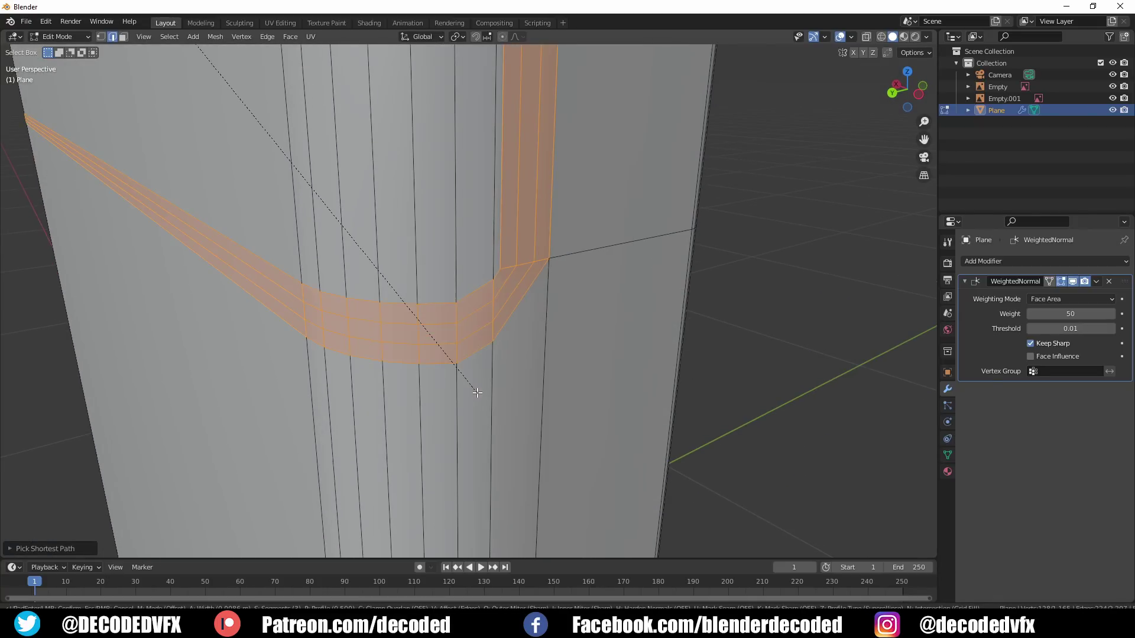
left_click(430, 336)
key("alt+e")
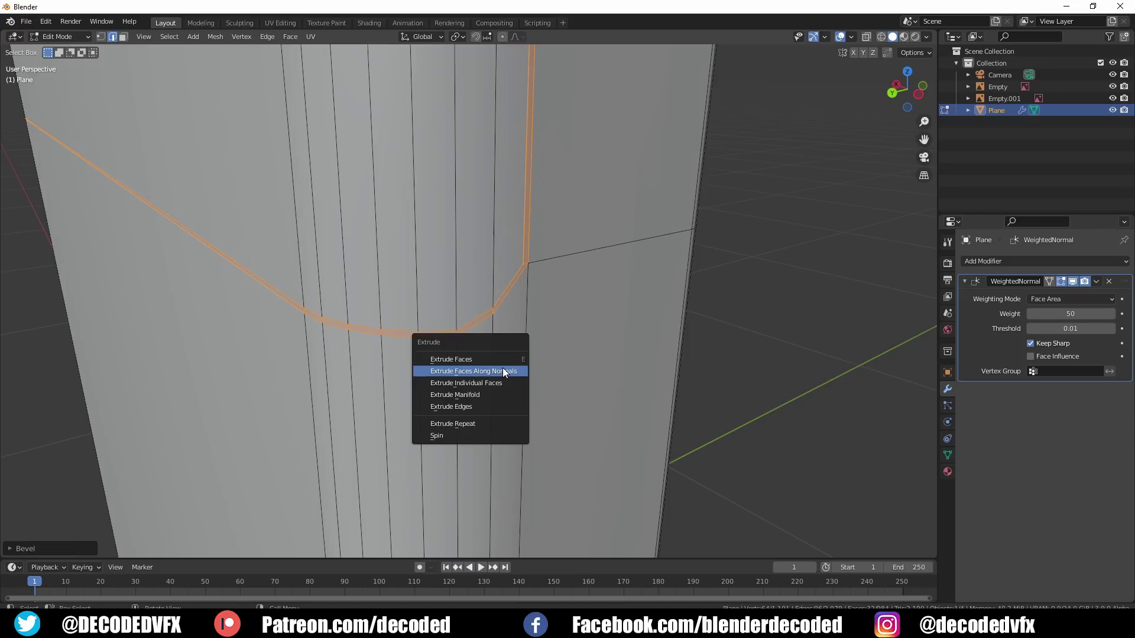
left_click(502, 367)
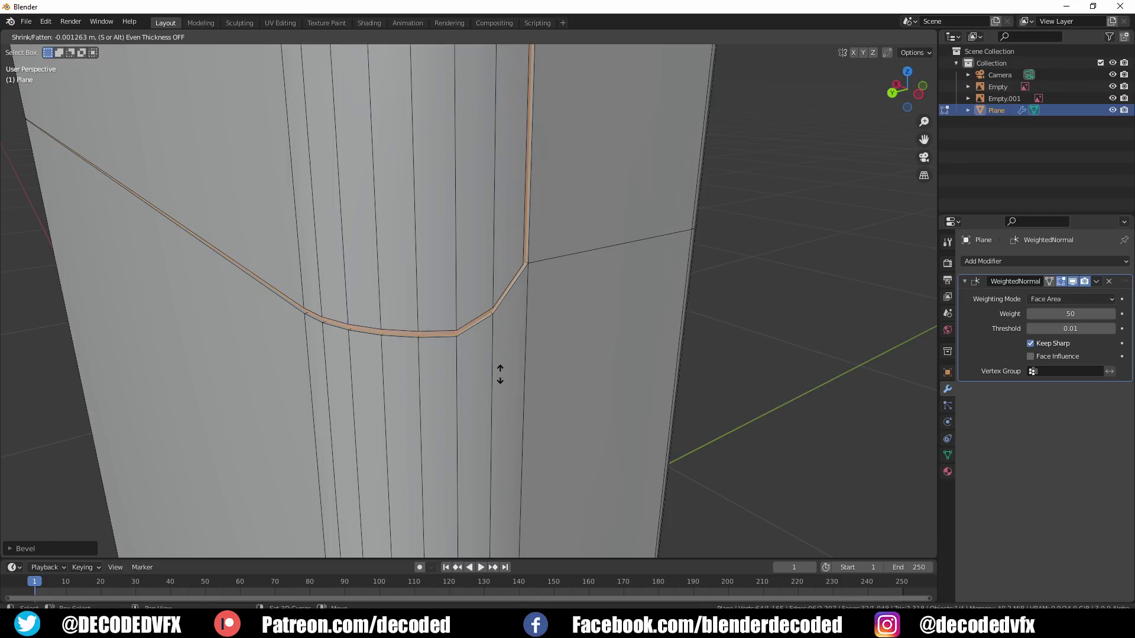
left_click(500, 375)
scroll(500, 373, "down", 2)
key("Tab")
mouse_move(500, 374)
middle_mouse_down()
mouse_move(477, 356)
mouse_move(481, 367)
middle_mouse_up()
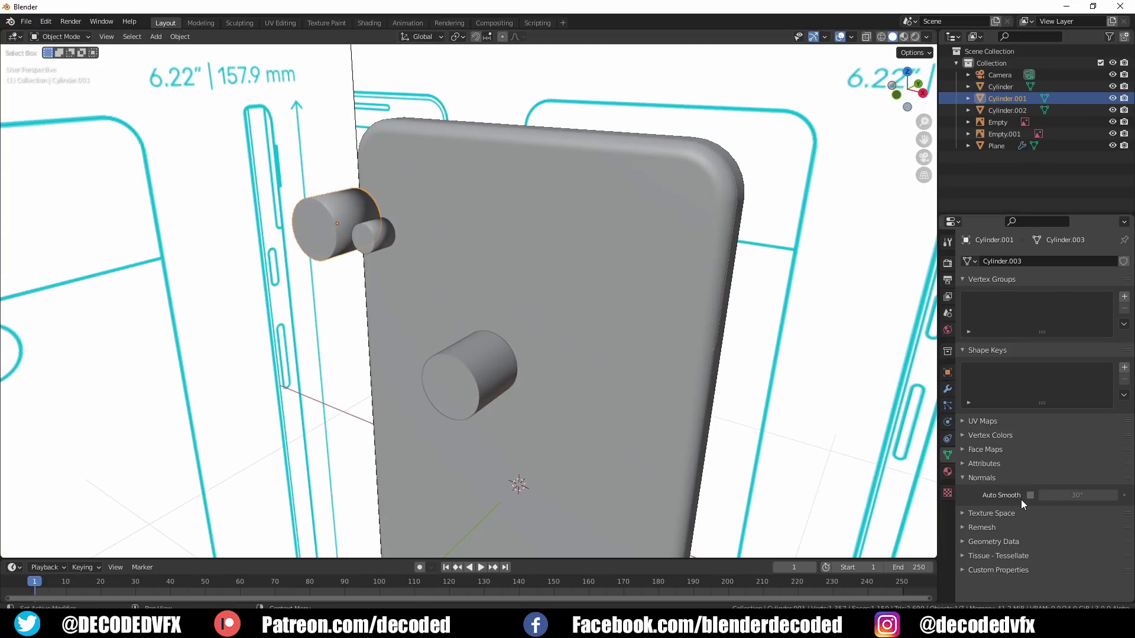
Step: Enable Auto Smooth on the cylinders placed for the camera cutouts
left_click(1029, 495)
left_click(383, 236)
left_click(1030, 495)
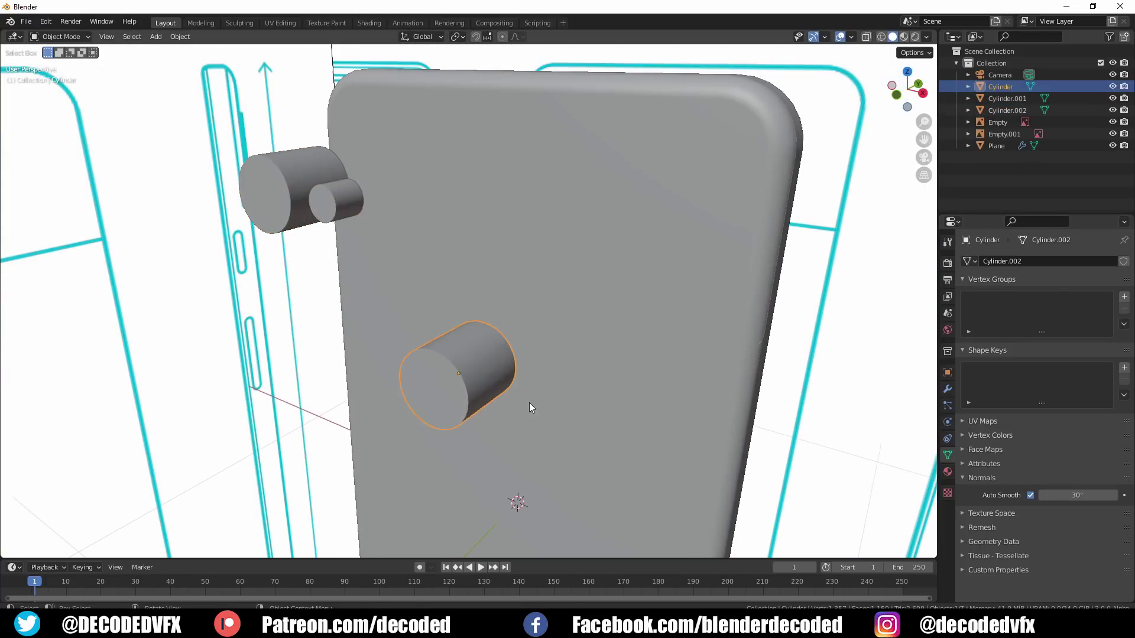
Step: Subtract the central fingerprint-sensor cylinder from the phone body with a Boolean difference and shift the cutter along Y
left_click(602, 368, "shift")
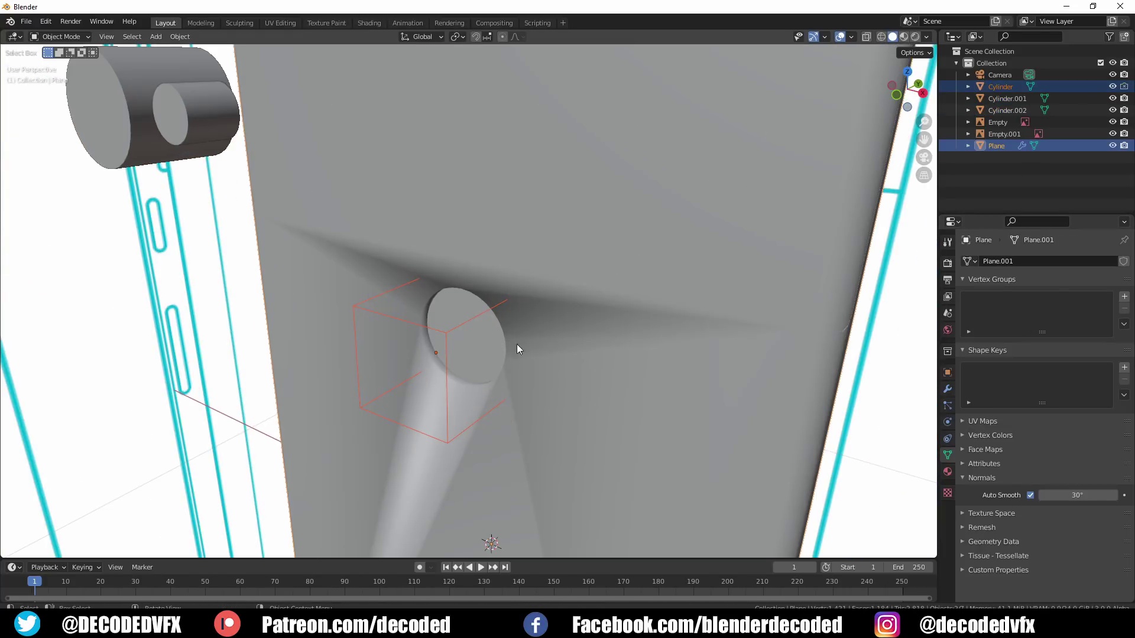
left_click(471, 321)
scroll(471, 321, "up", 3)
key("g")
key("y")
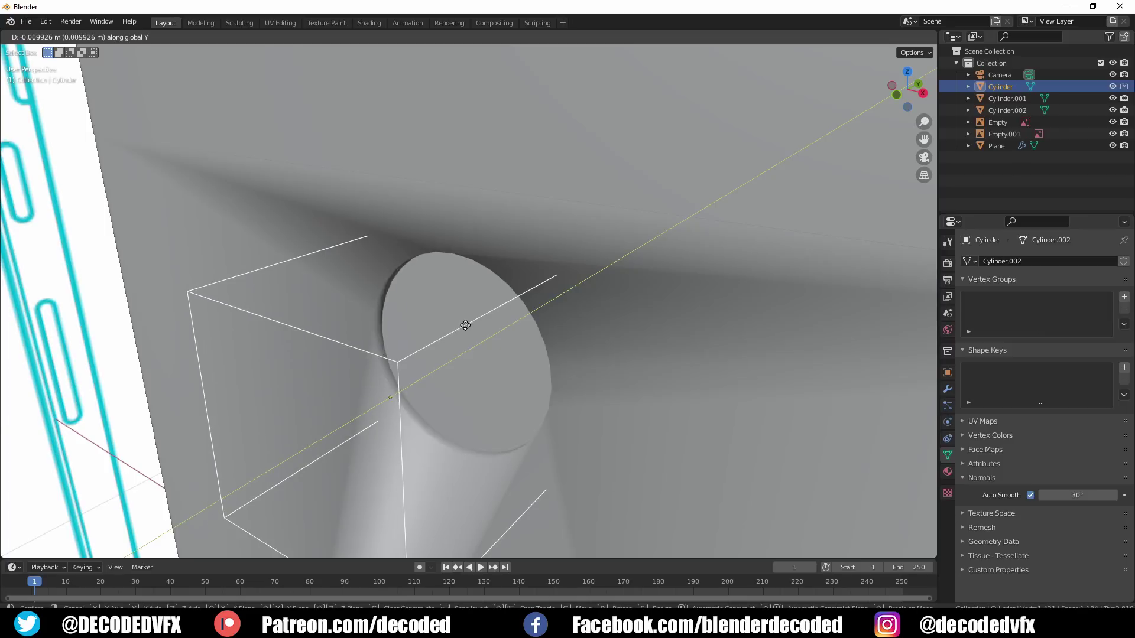
left_click(462, 329)
scroll(467, 338, "down", 6)
Step: Move the phone body's Boolean modifier above the Weighted Normal modifier in the stack
left_click(480, 344)
left_click(947, 389)
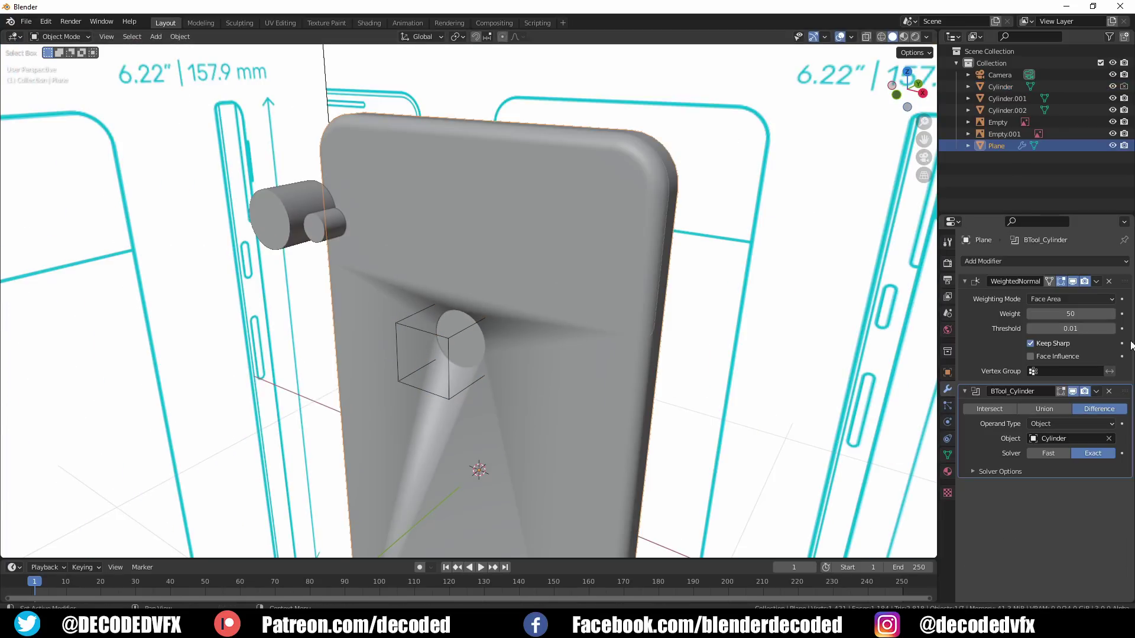
left_click_drag(1124, 391, 1125, 282)
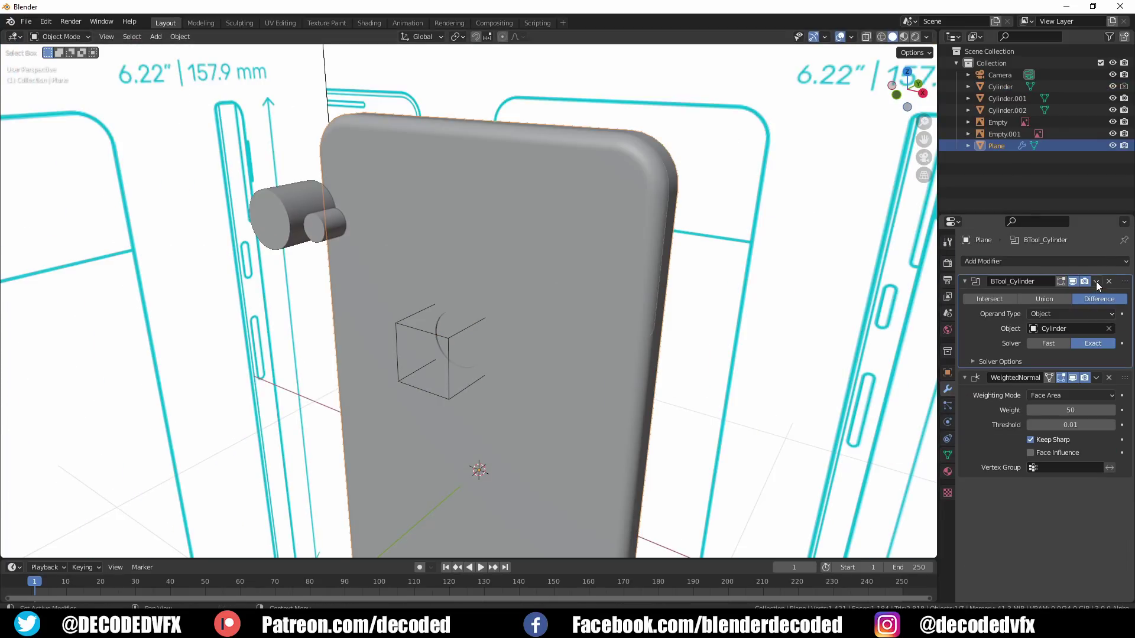
Step: Reposition the fingerprint-sensor cutter along Y to set the depth of the recess in the phone's back
scroll(520, 384, "up", 5)
left_click(420, 417)
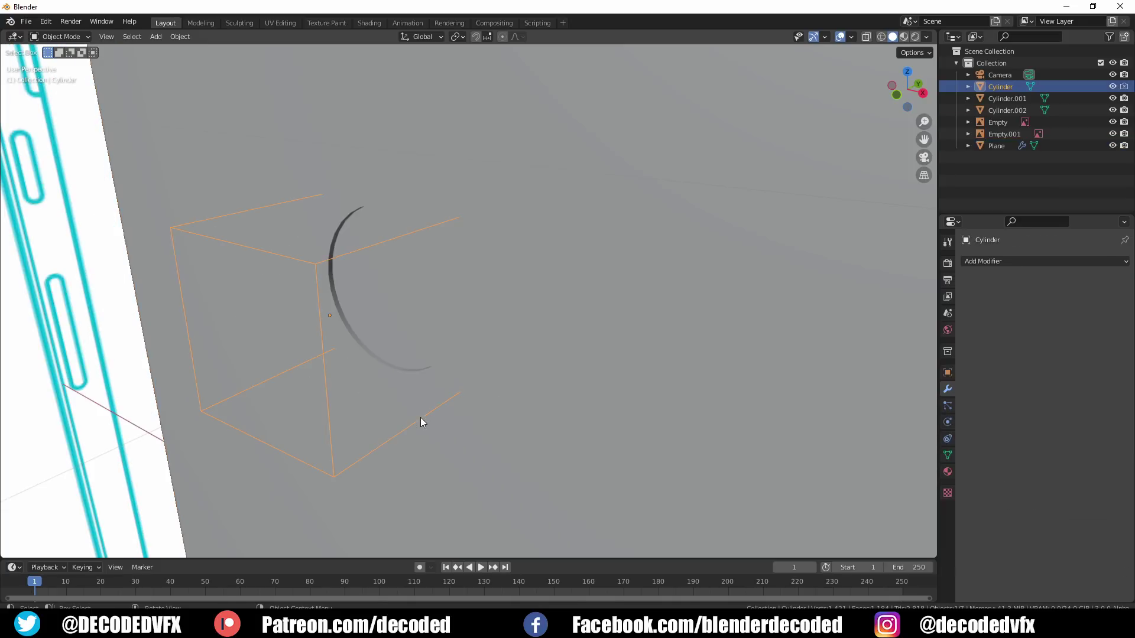
key("g")
key("y")
left_click(424, 416)
Step: Apply the Boolean modifier on the phone body and delete the fingerprint-sensor cutter
left_click(455, 408)
key("ctrl+a")
left_click(418, 418)
key("Delete")
key("KP_1")
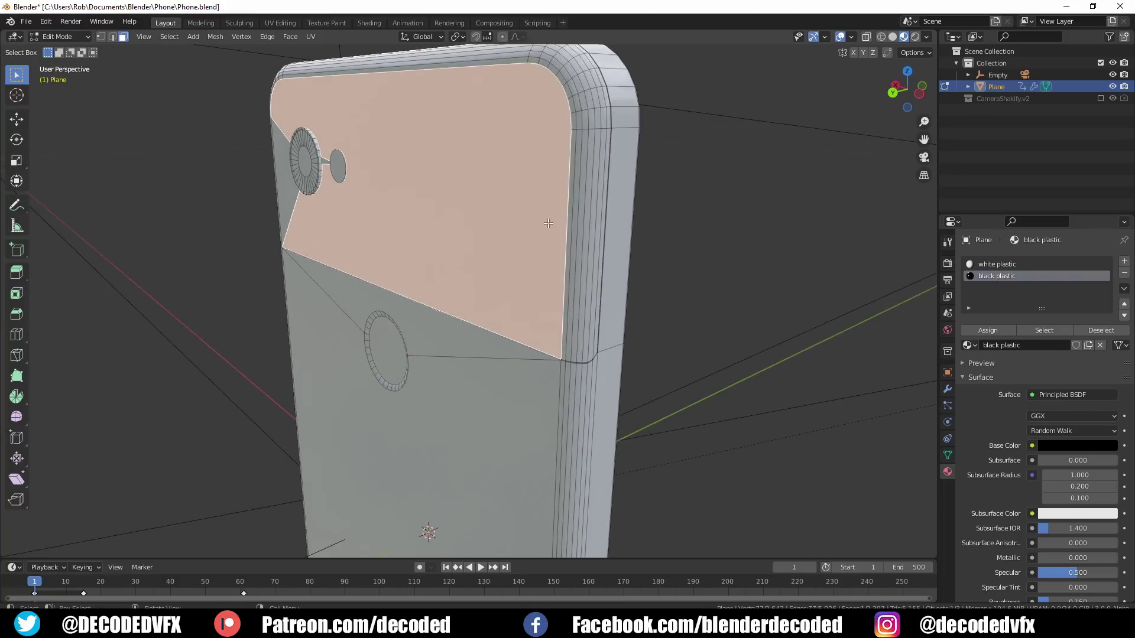
Step: Add the rounded side, corner and top rim faces bordering the upper back panel to the selection with Circle Select
scroll(548, 223, "up", 2)
scroll(545, 266, "up", 2)
key("c")
mouse_move(545, 266)
left_mouse_down()
mouse_move(597, 408)
mouse_move(607, 241)
mouse_move(588, 159)
mouse_move(554, 116)
mouse_move(576, 94)
mouse_move(608, 180)
mouse_move(602, 136)
mouse_move(581, 107)
mouse_move(529, 99)
left_mouse_up()
right_click(520, 123)
middle_click_drag(520, 123, 570, 313)
scroll(570, 313, "up", 1)
key("c")
left_click_drag(638, 312, 616, 305)
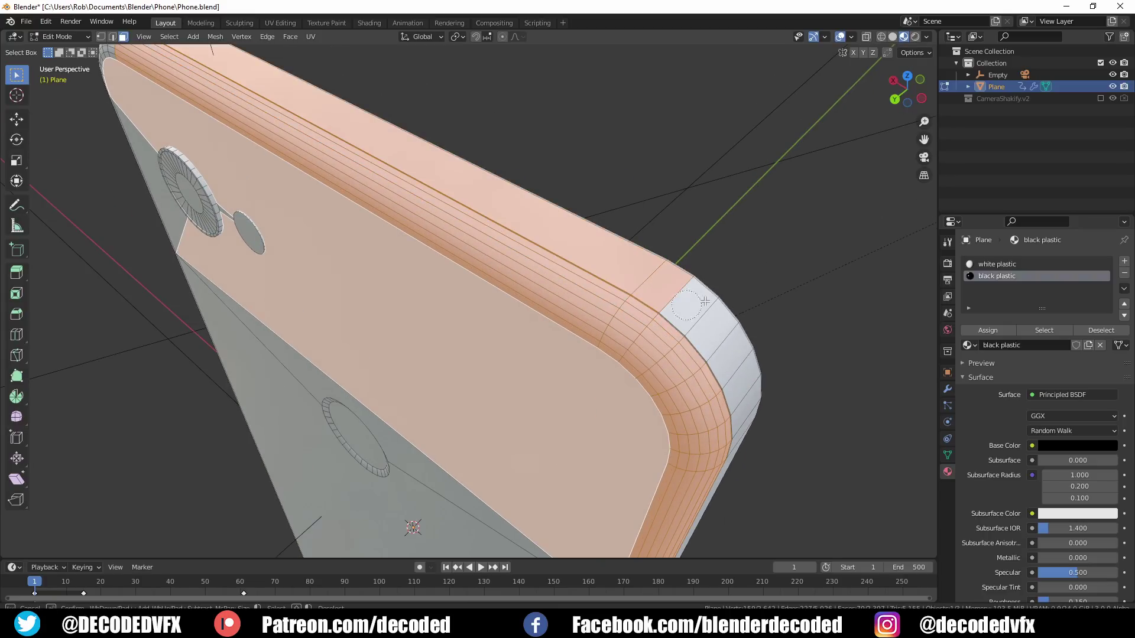
middle_click_drag(686, 284, 586, 223)
right_click(586, 222)
Step: Add the camera area and the remaining top corner faces to the upper panel's selection with Circle Select
mouse_move(431, 248)
middle_mouse_down()
mouse_move(549, 224)
mouse_move(528, 217)
middle_mouse_up()
scroll(520, 221, "up", 2)
key("c")
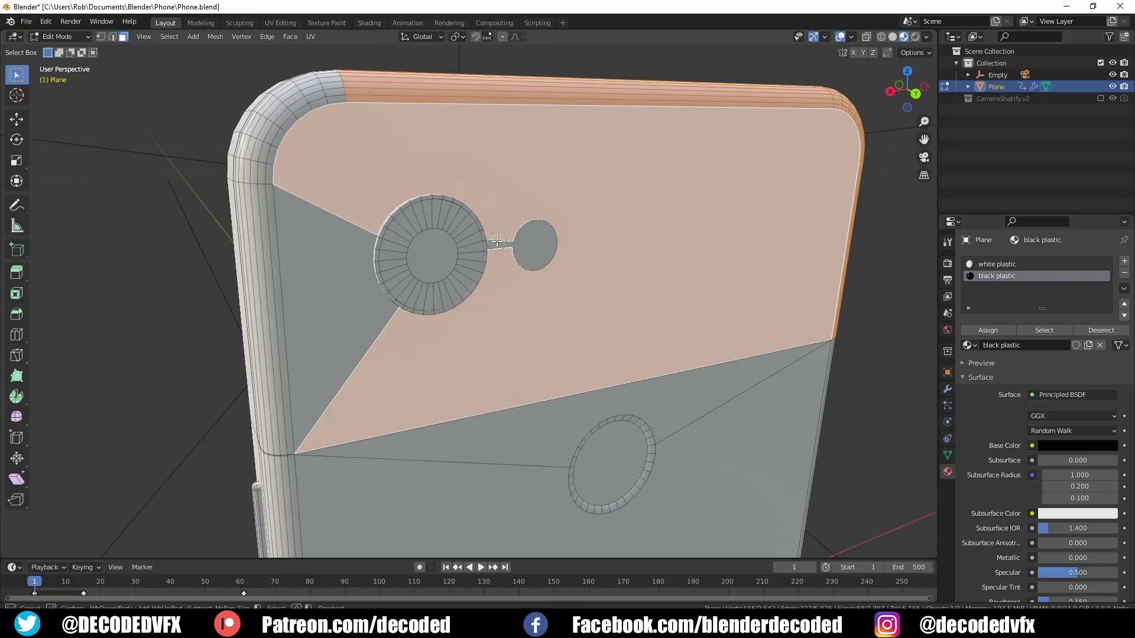
mouse_move(496, 242)
left_mouse_down()
mouse_move(406, 296)
mouse_move(335, 364)
mouse_move(291, 215)
mouse_move(337, 107)
left_mouse_up()
right_click(336, 106)
mouse_move(336, 106)
middle_mouse_down()
mouse_move(339, 314)
mouse_move(564, 210)
middle_mouse_up()
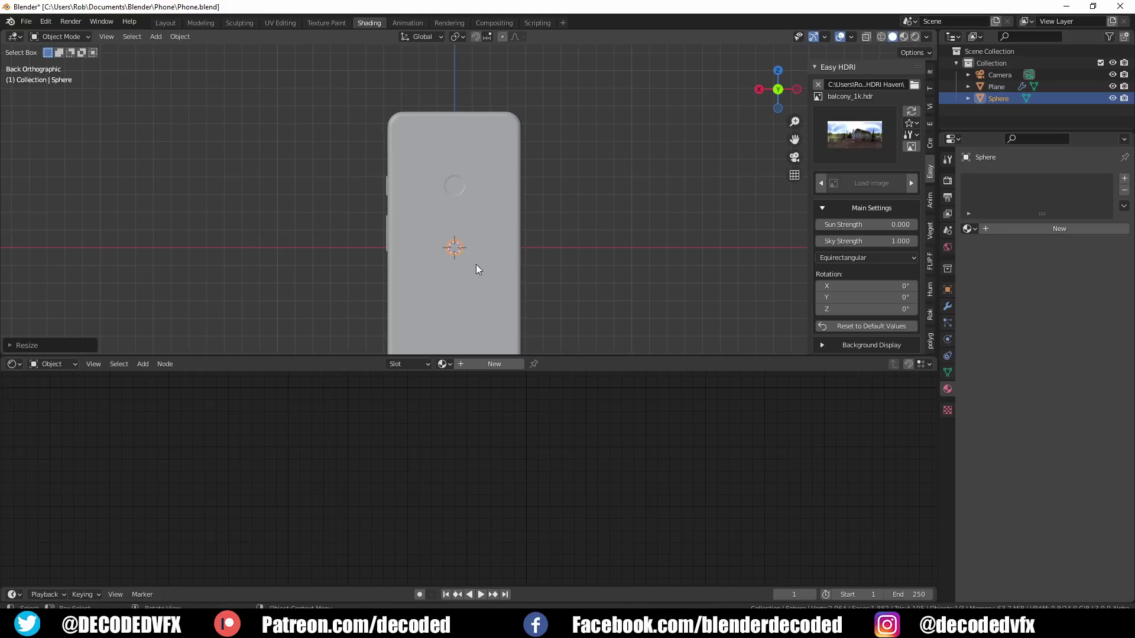
Step: Move the sphere onto the rear camera in back view and size it to the camera's inner circle
key("g")
left_click(424, 142)
key("shift+z")
scroll(408, 116, "up", 6)
middle_click_drag(403, 113, 472, 128, "shift")
scroll(483, 158, "up", 5)
key("g")
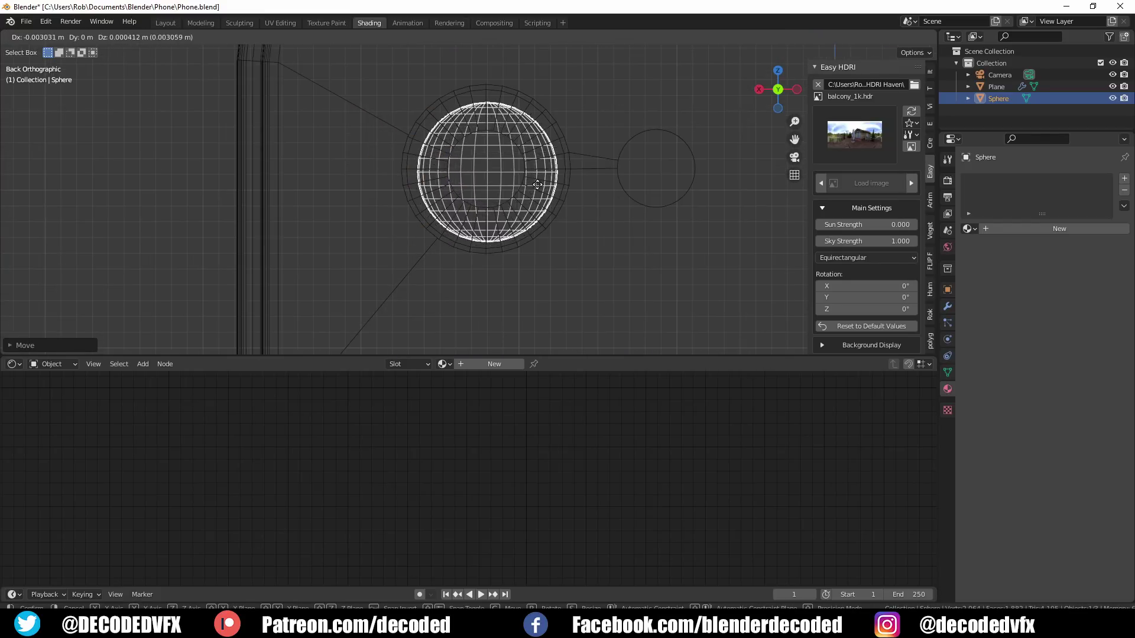
left_click(519, 202)
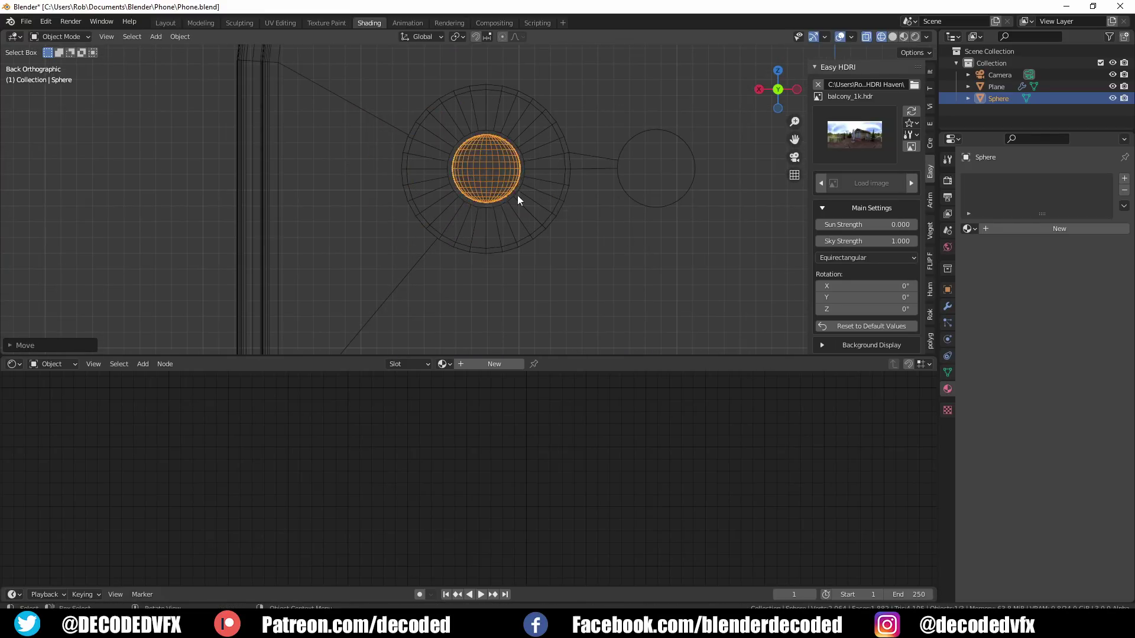
Step: Flatten the sphere along Y, move it along Y into the camera opening and join it to the phone body
middle_click_drag(520, 200, 602, 208)
key("s")
key("y")
left_click(624, 238)
key("g")
key("y")
left_click(689, 261)
left_click(610, 222, "shift")
key("ctrl+j")
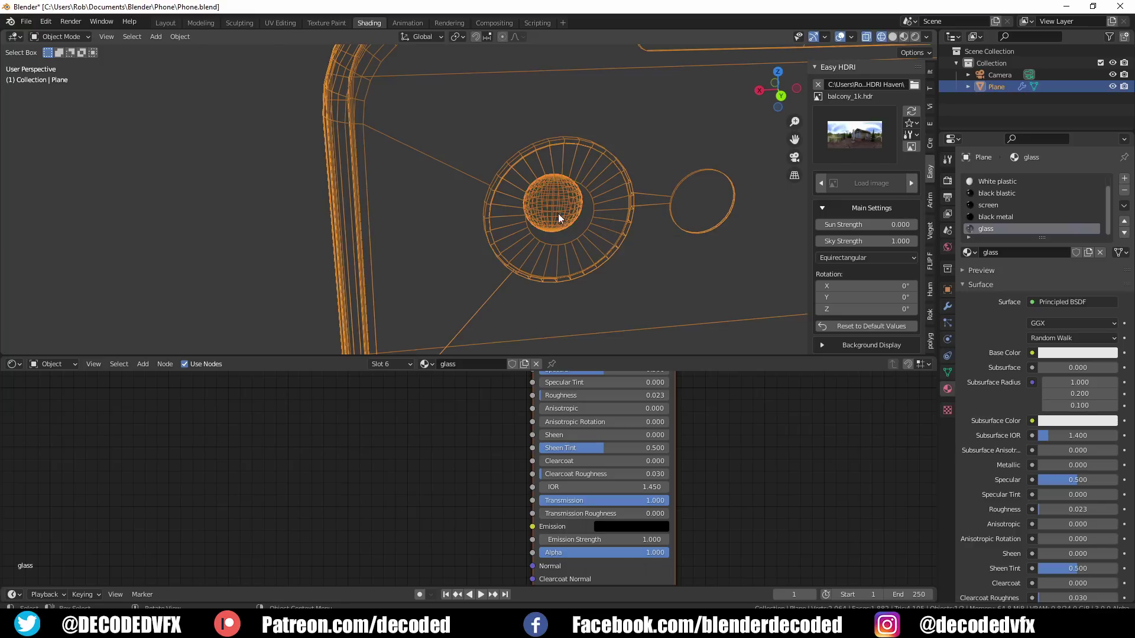
Step: Select the linked lens geometry in Edit Mode and fine-tune its depth along Y in the camera recess
key("Tab")
key("ctrl+l")
mouse_move(564, 221)
middle_mouse_down()
mouse_move(596, 242)
mouse_move(561, 234)
mouse_move(622, 234)
mouse_move(604, 228)
middle_mouse_up()
key("g")
key("y")
left_click(603, 248)
key("z")
left_click(656, 249)
scroll(562, 234, "up", 4)
key("g")
key("y")
left_click(610, 240)
Step: Return to Object Mode and inspect the camera lens in rendered shading
key("Tab")
scroll(610, 239, "down", 3)
key("z")
left_click(599, 168)
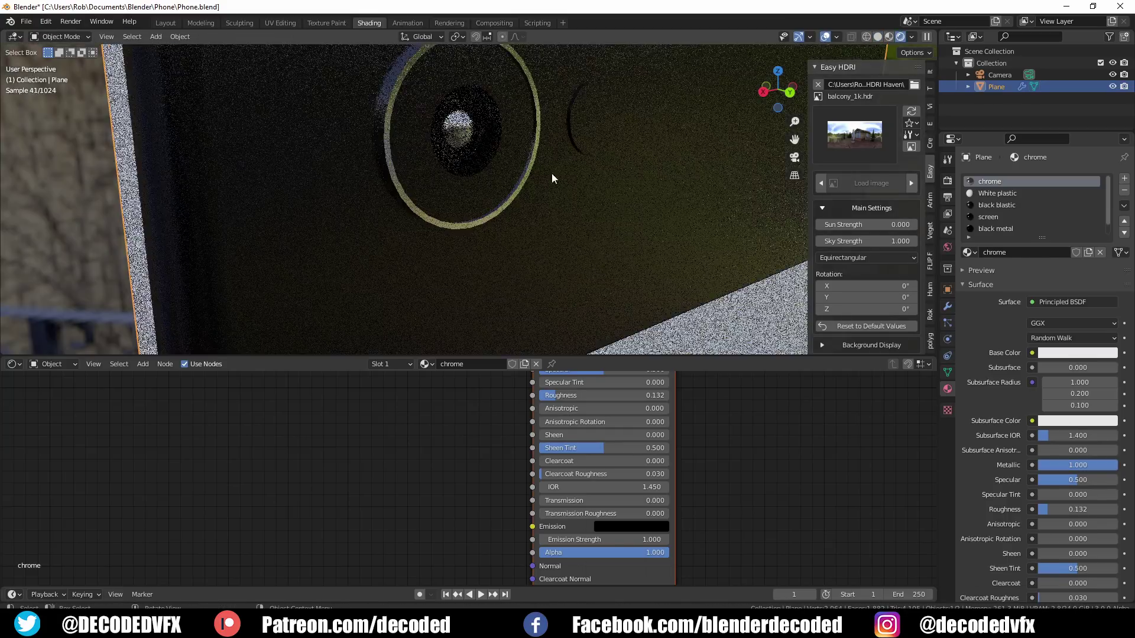
Step: Open the phone in Edit Mode with wireframe shading and choose another of its material slots
key("z")
left_click(407, 147)
key("Tab")
scroll(1001, 220, "down", 1)
left_click(996, 228)
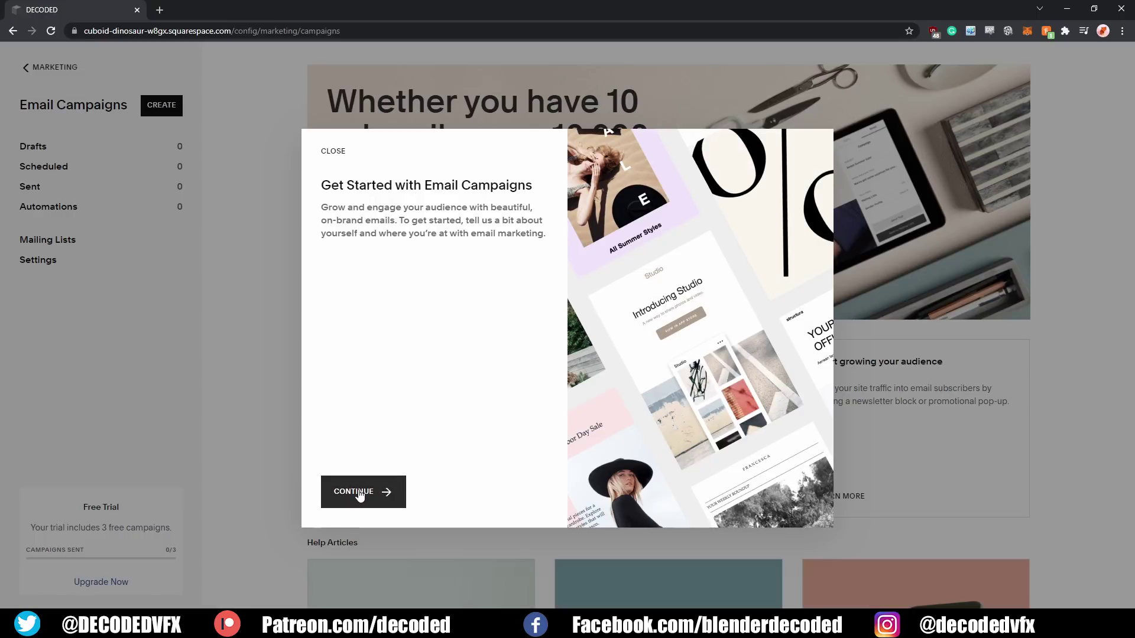
Step: Switch to Squarespace, start the Email Campaigns setup and answer the first question with "I'm just browsing"
left_click(357, 493)
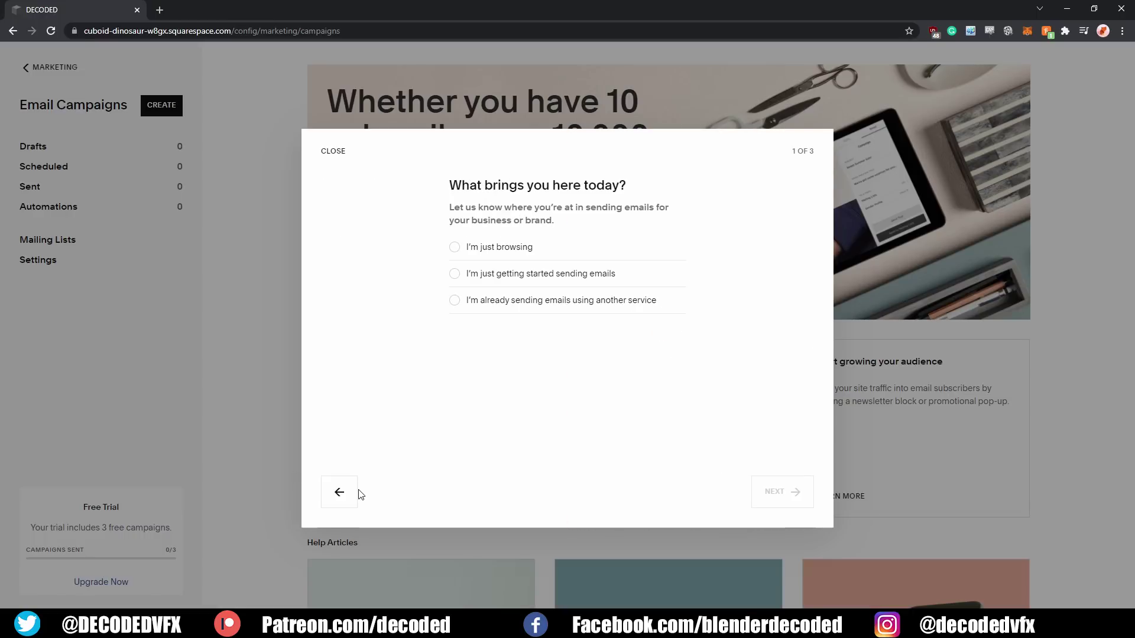
left_click(472, 251)
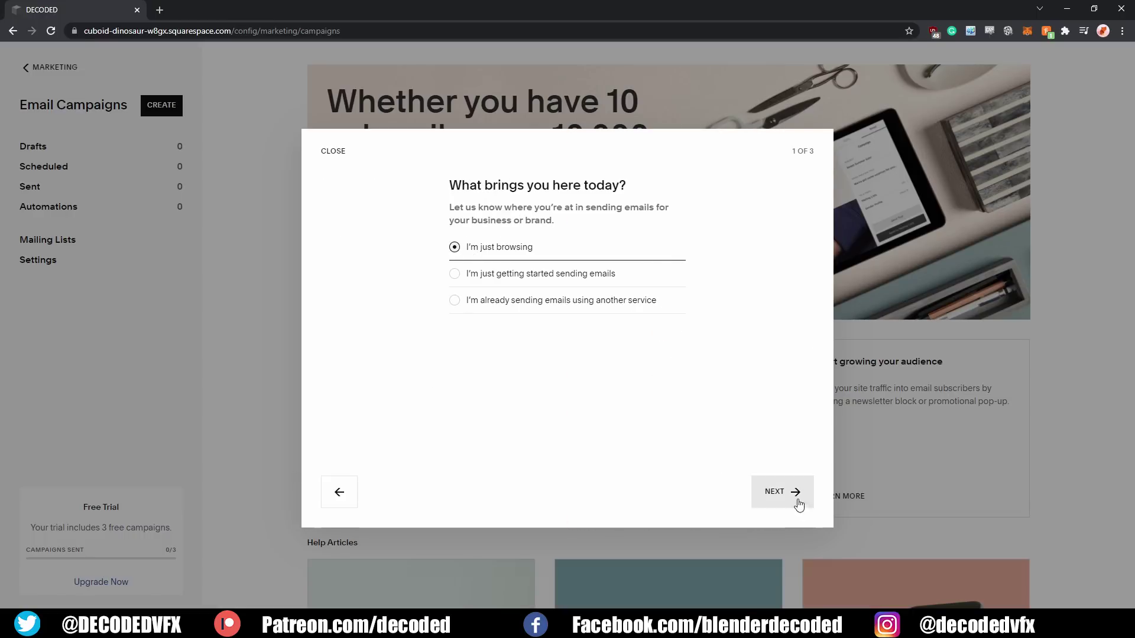
left_click(792, 494)
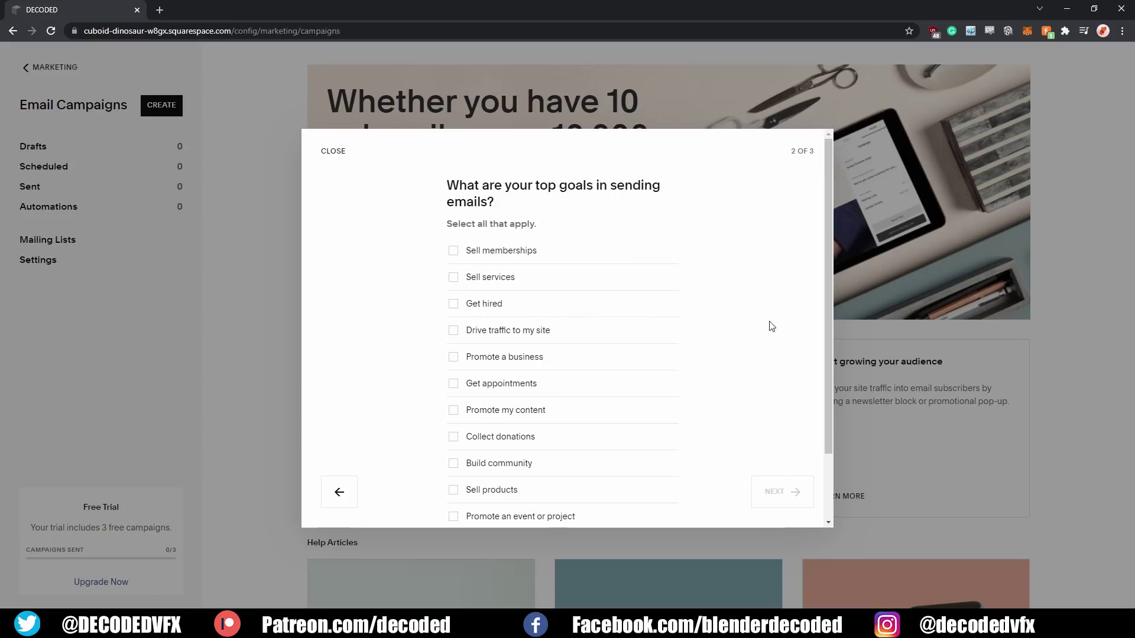
Step: Select "Drive traffic to my site", "Promote a business", "Build community" and "Sell products" as the email goals and continue to the third question
scroll(771, 326, "down", 1)
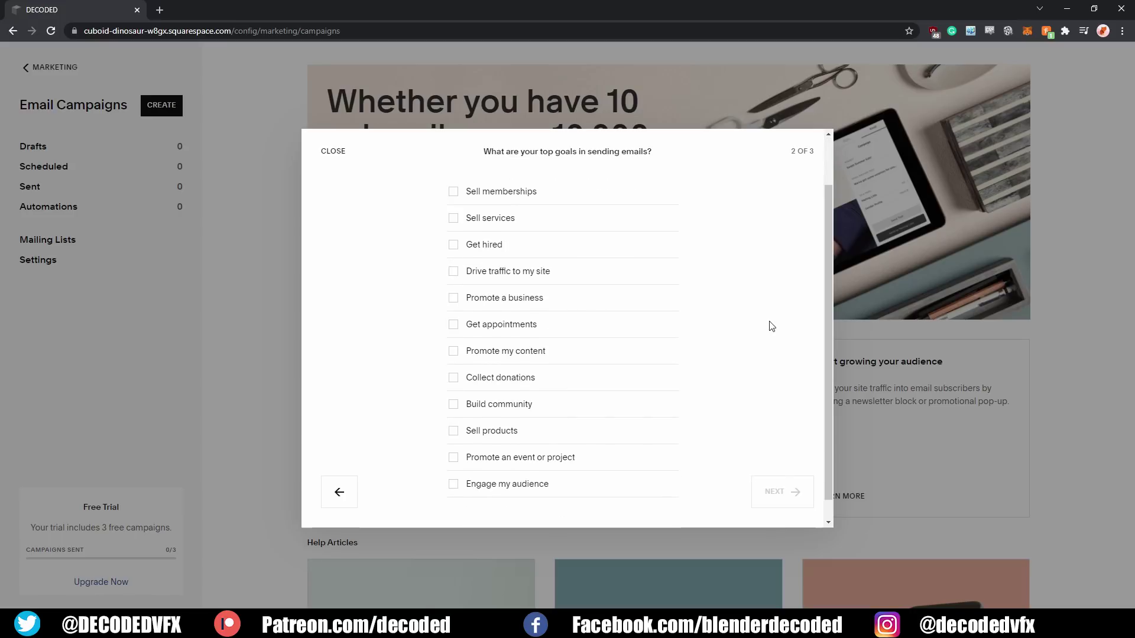
left_click(503, 273)
left_click(453, 303)
scroll(654, 339, "down", 1)
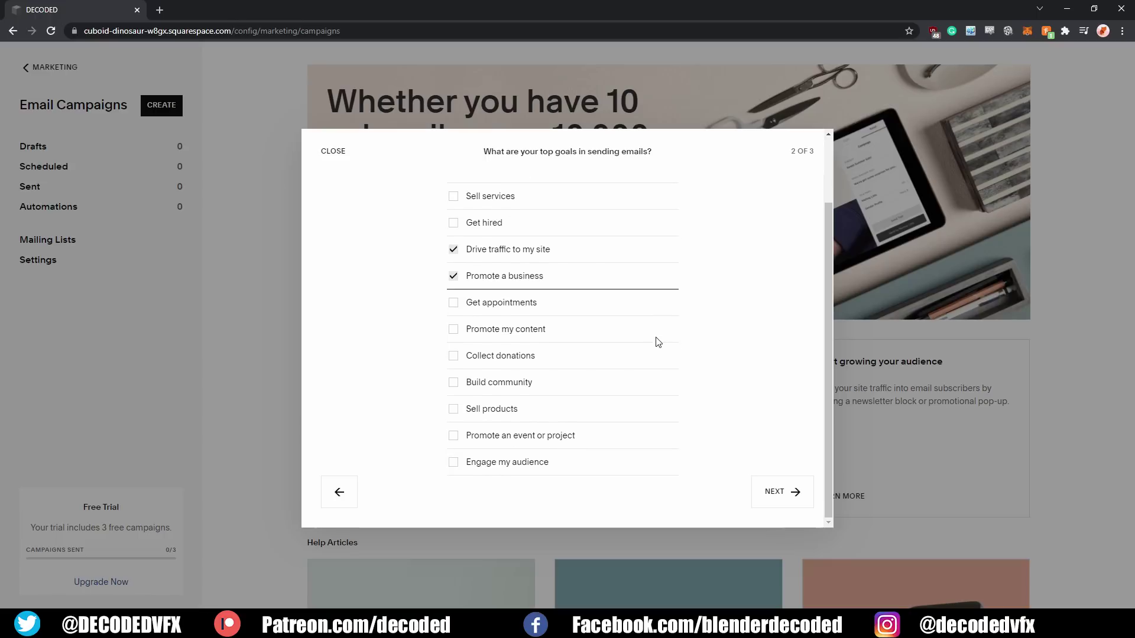
left_click(525, 385)
left_click(488, 415)
left_click(785, 493)
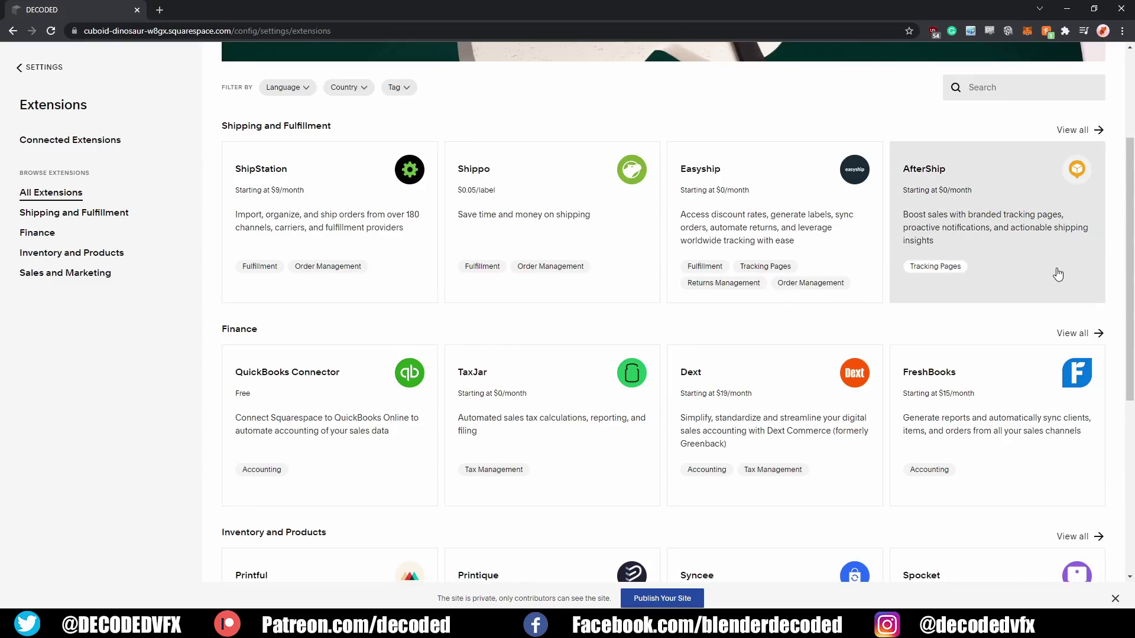
Step: Browse the Squarespace extensions catalogue and look through all extensions in the Inventory and Products category
left_click_drag(1130, 238, 1132, 410)
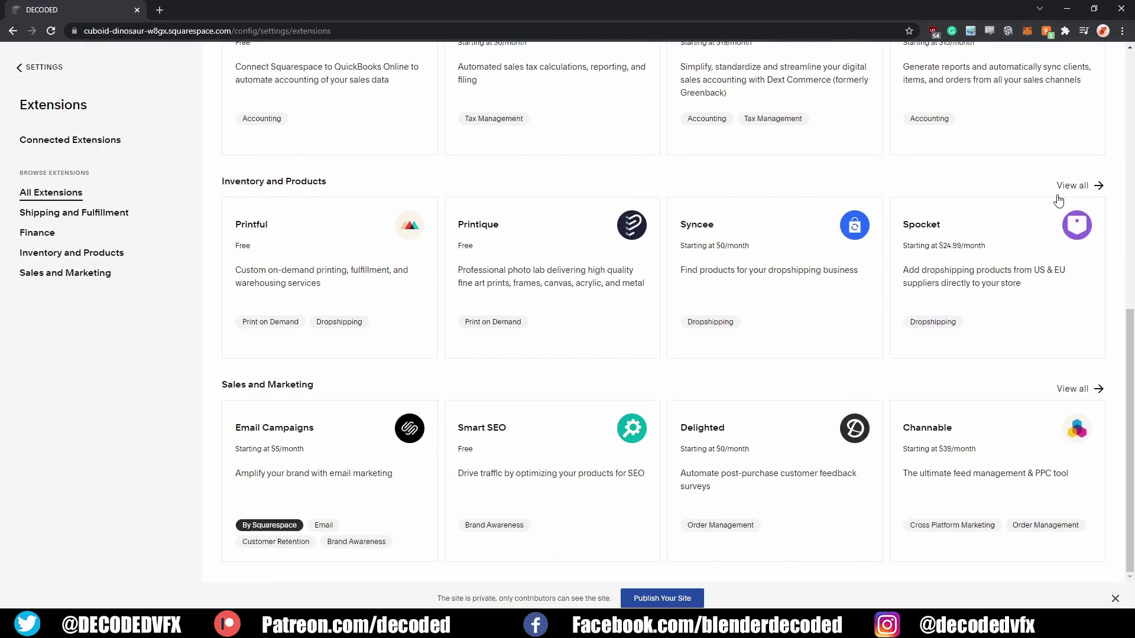
left_click(1074, 186)
left_click_drag(1133, 276, 1133, 414)
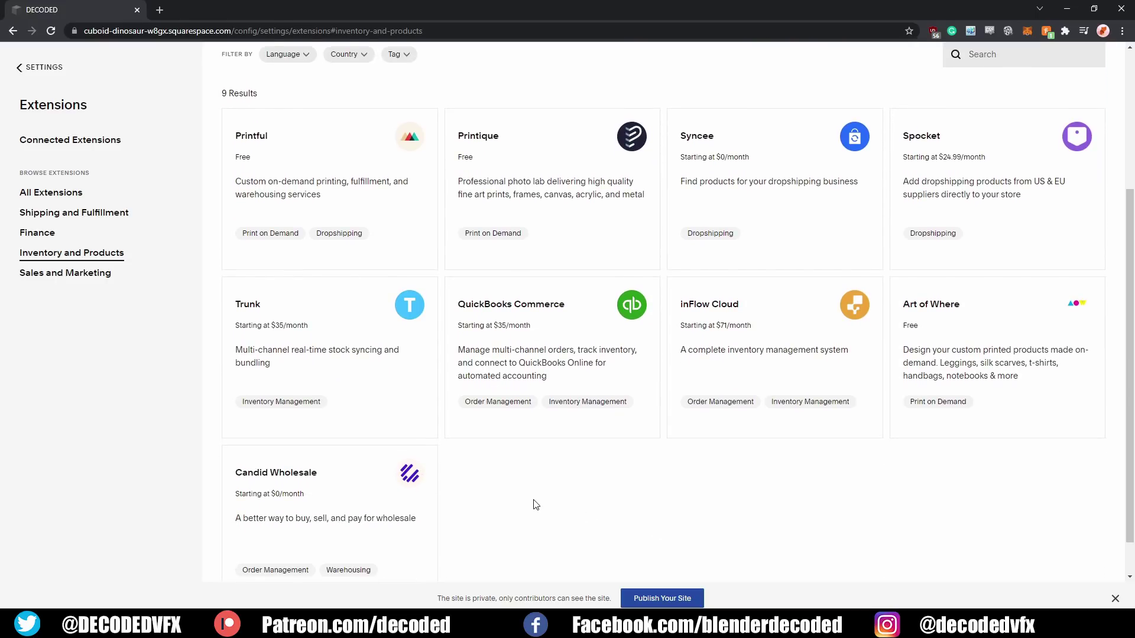
scroll(528, 500, "down", 1)
scroll(528, 500, "up", 1)
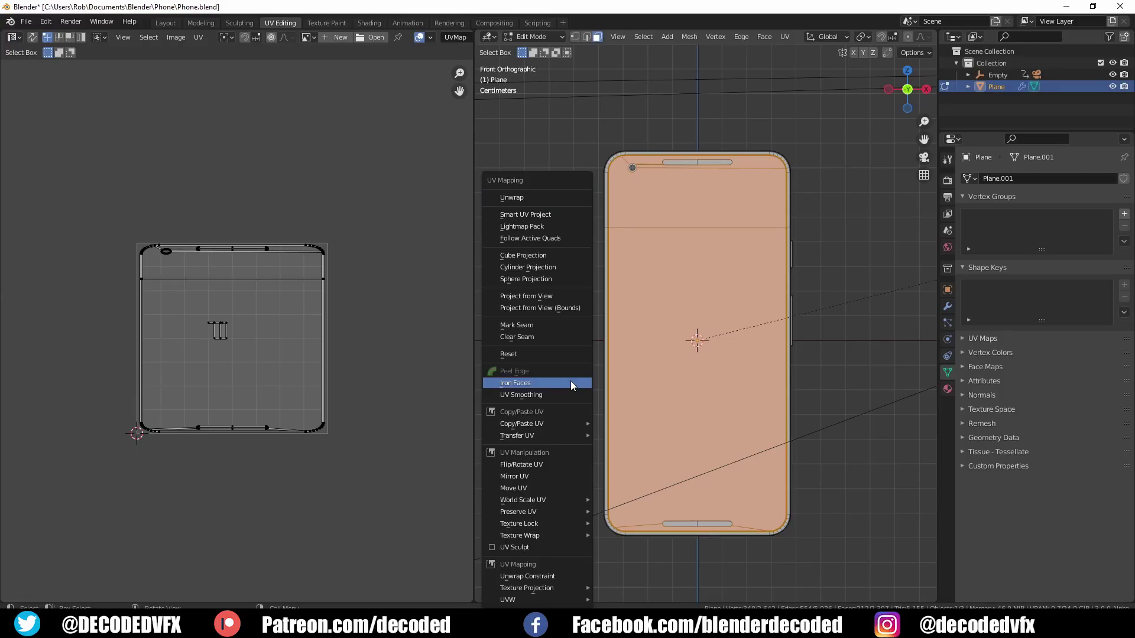
Step: Switch to Blender's UV editing of the phone, unwrap the selected front faces and replace the result with a Project from View mapping
left_click(540, 198)
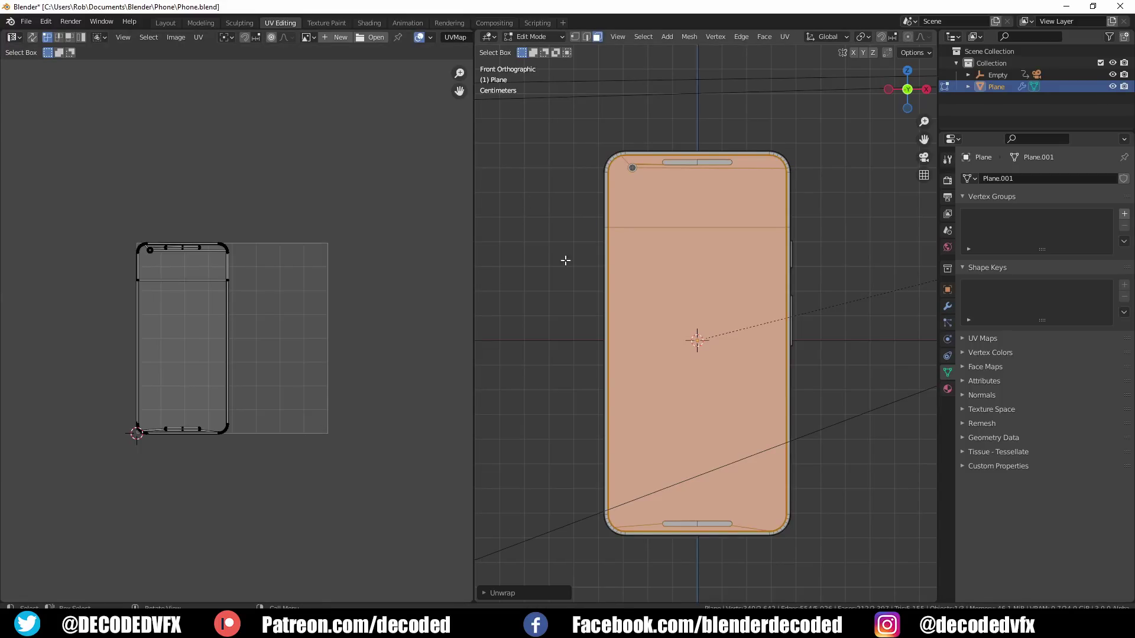
key("u")
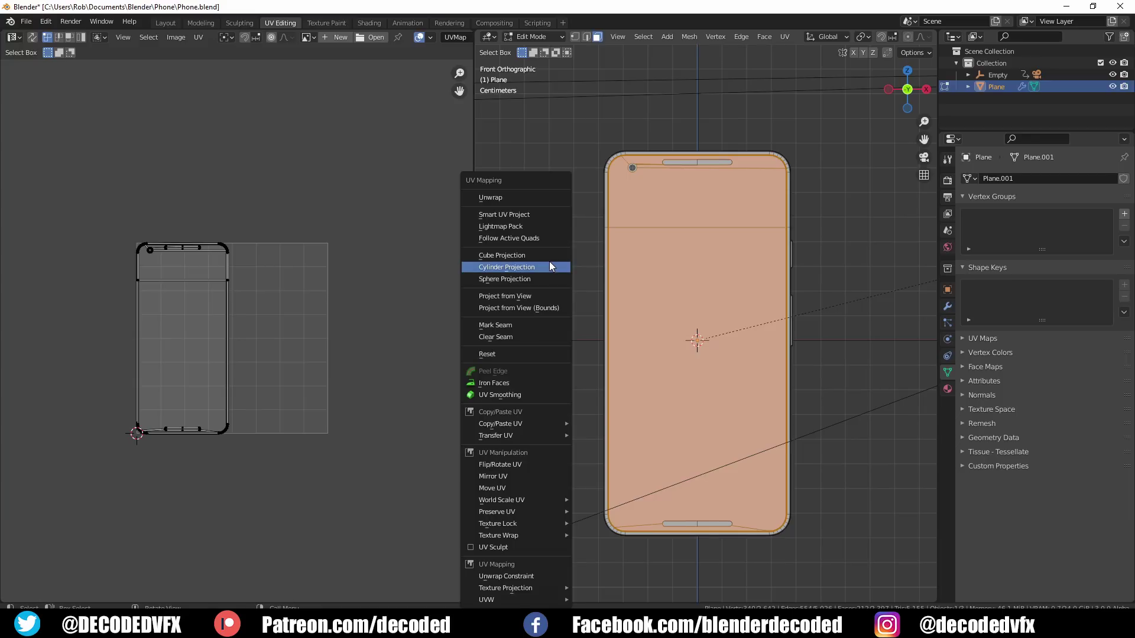
left_click(542, 295)
Step: Scale the whole phone UV island up and shift it along Y so it fills the height of the UV square
scroll(205, 353, "up", 3)
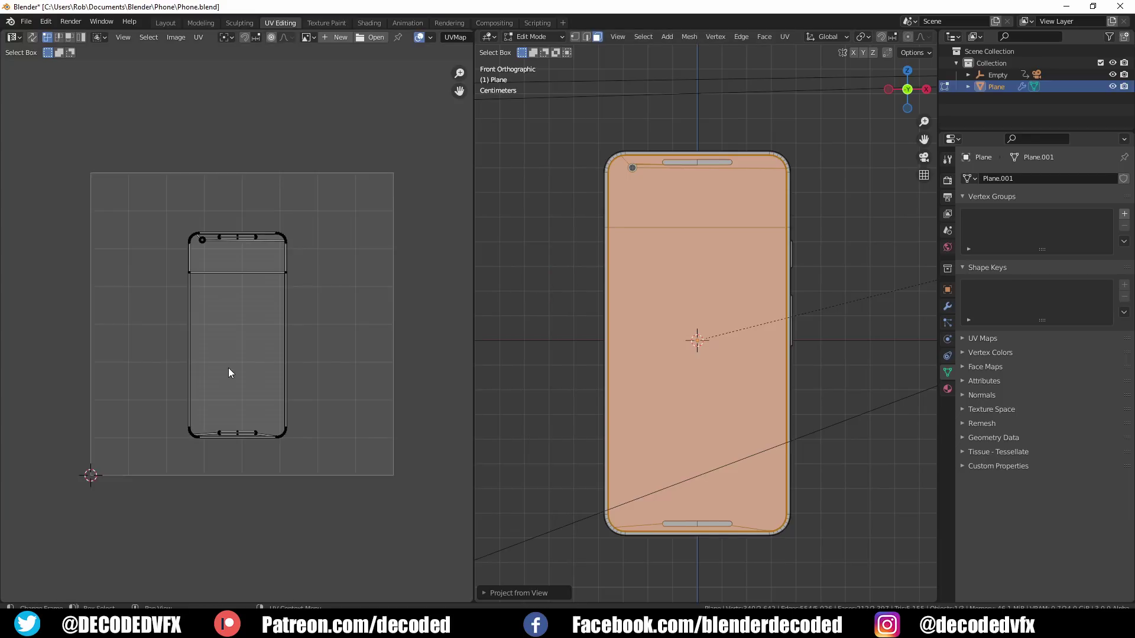
key("a")
key("s")
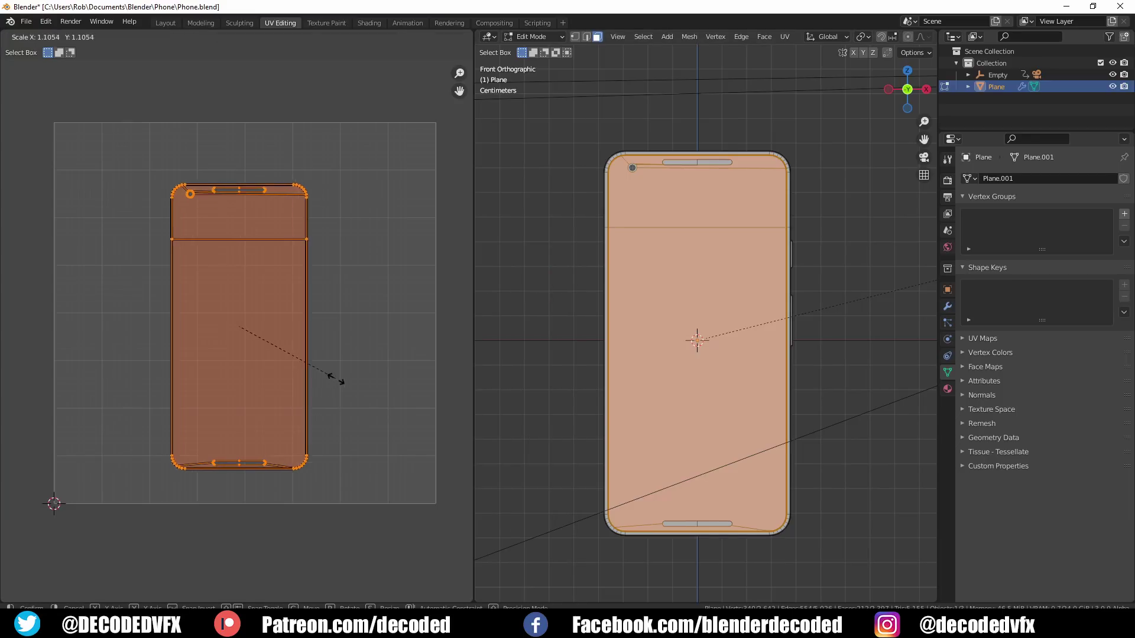
left_click(367, 392)
key("g")
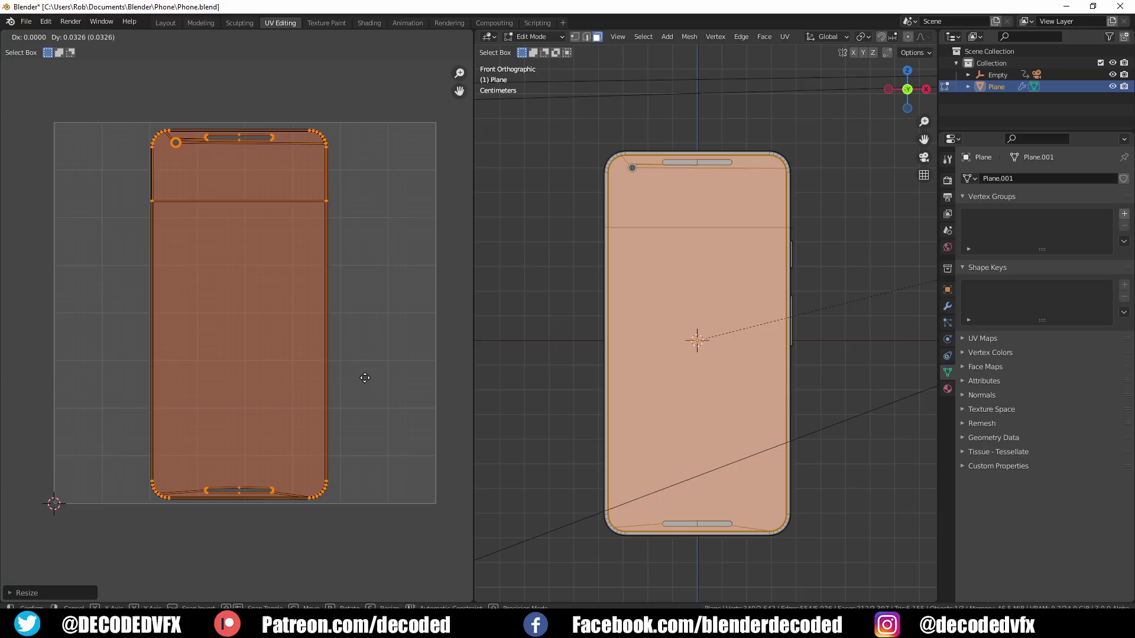
key("y")
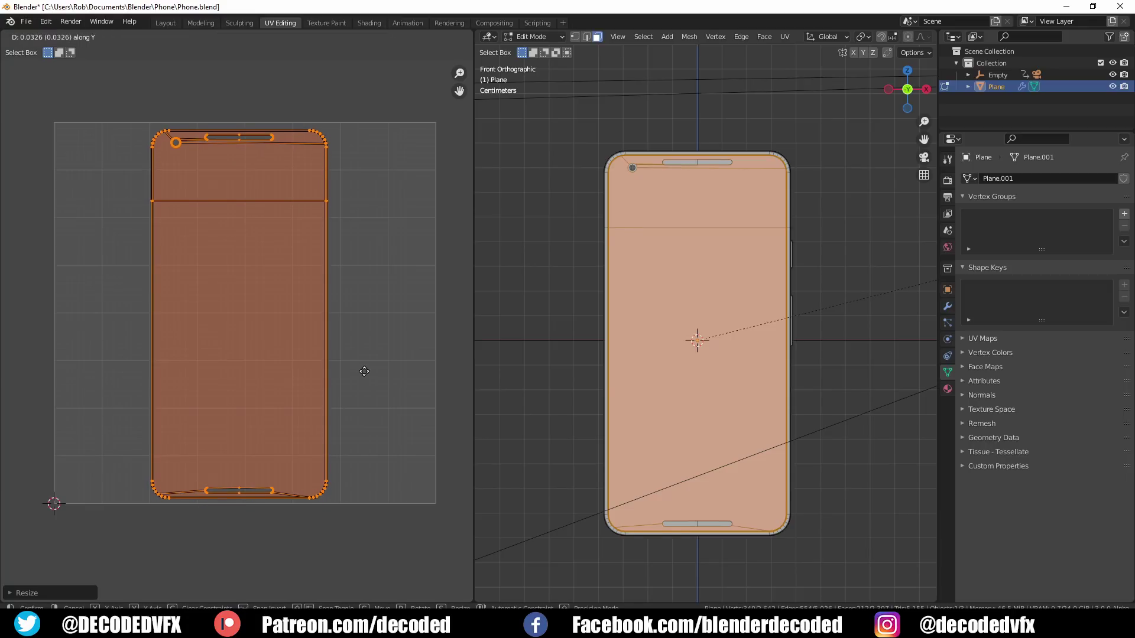
left_click(364, 373)
key("s")
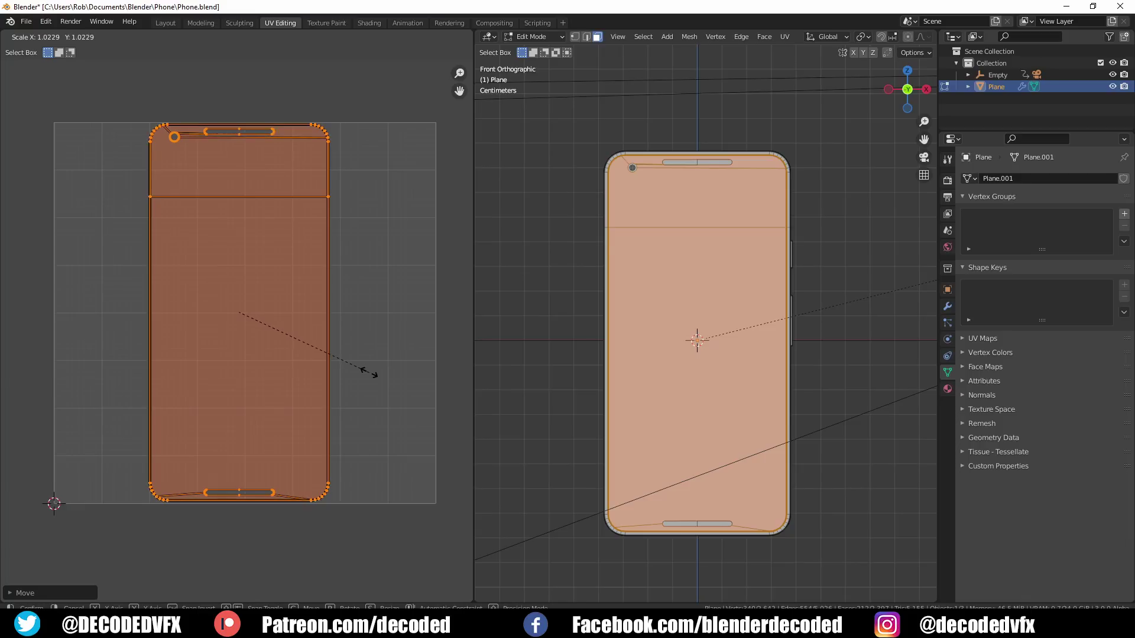
left_click(371, 373)
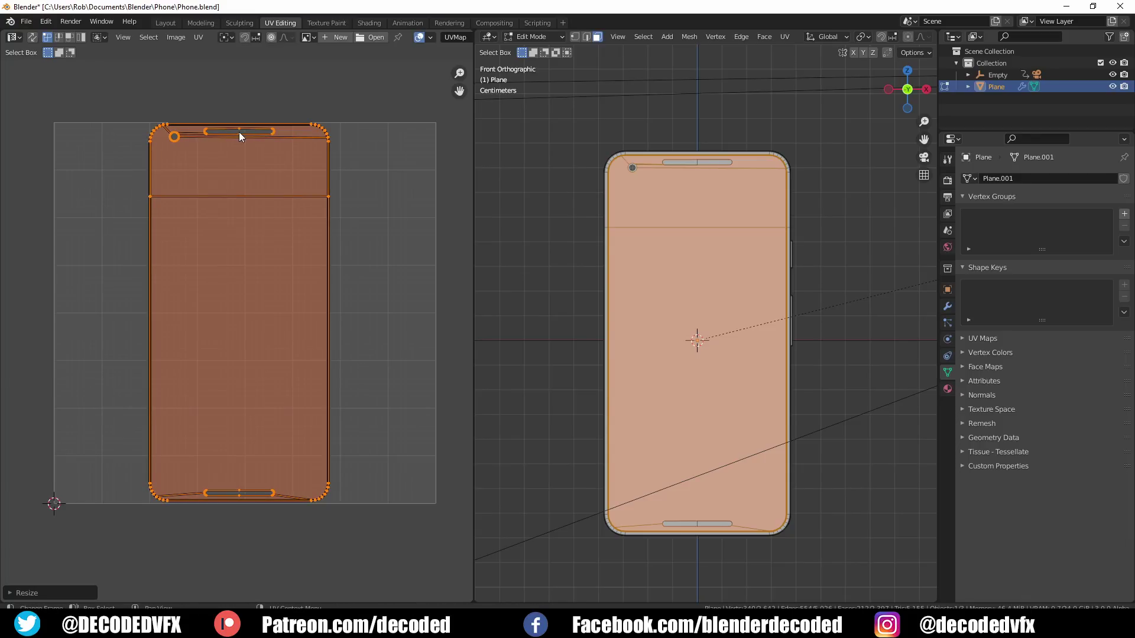
Step: Export the UV layout as a PNG image named "phone UV" into the Phone folder
left_click(201, 36)
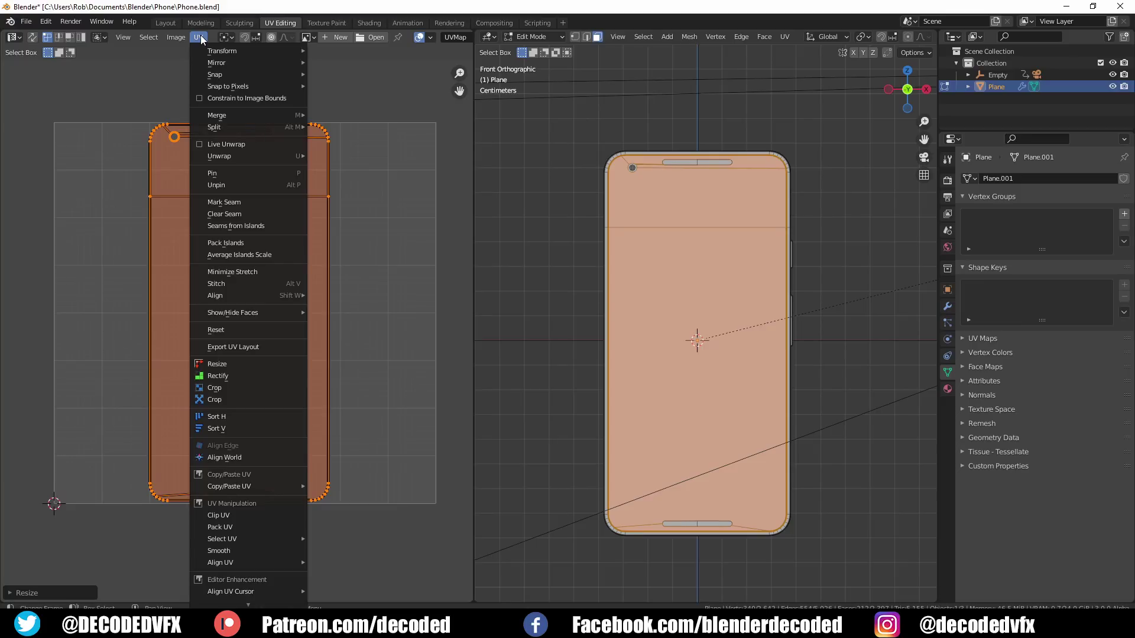
left_click(275, 346)
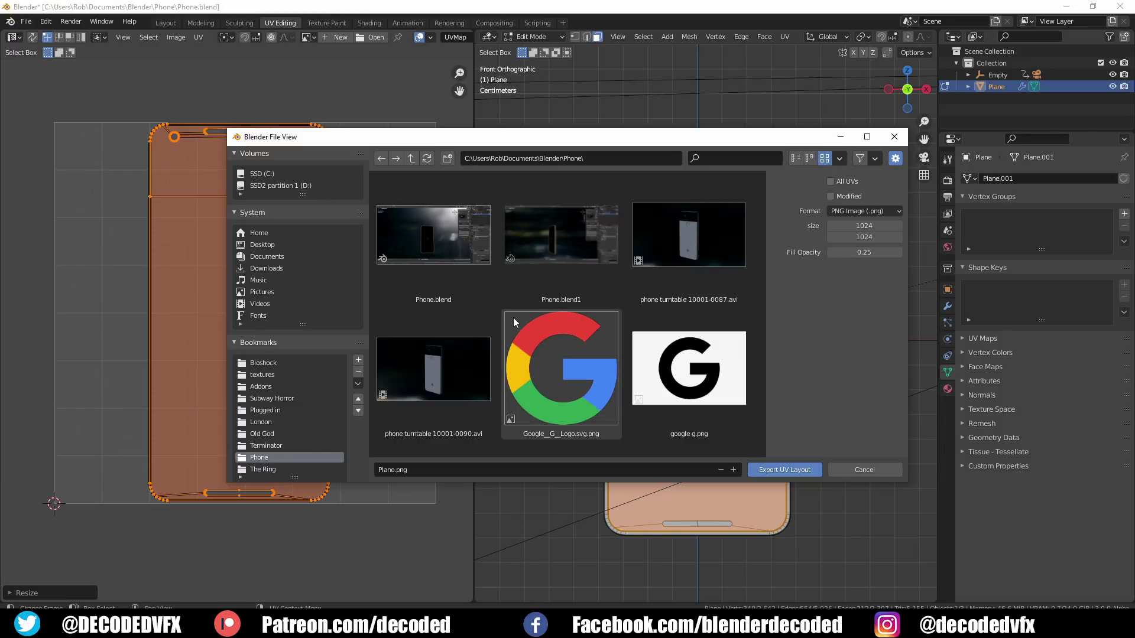
left_click(452, 470)
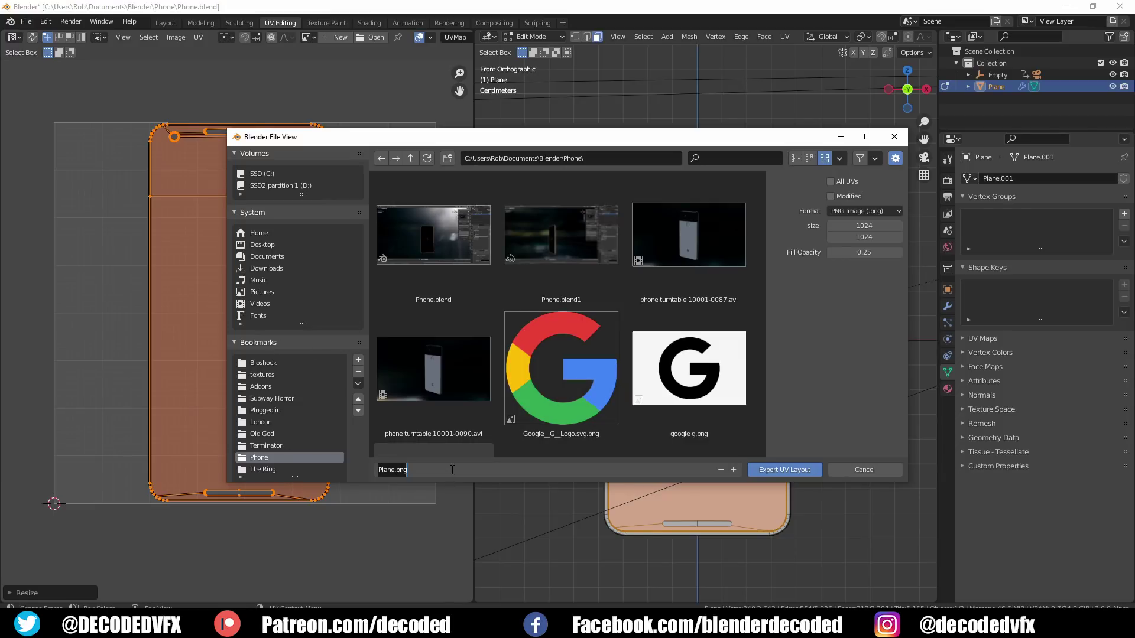
type("phone UV")
left_click(777, 468)
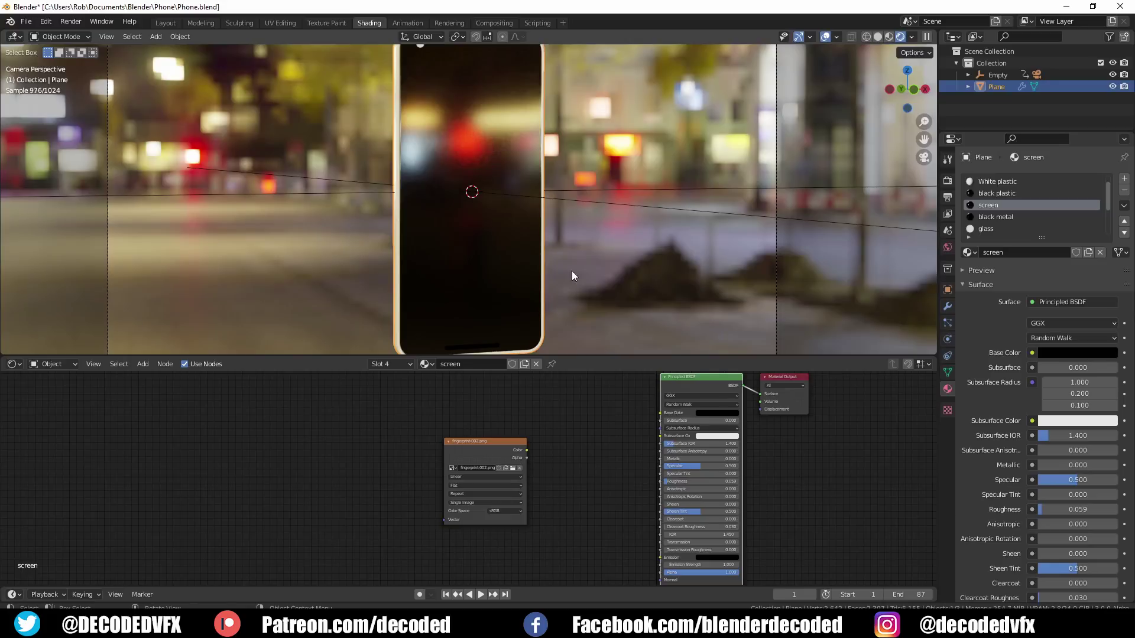
Step: Preview the fingerprint-002.png texture on the screen material, add a UV mapping setup to it and set its X location to 0.3 m
middle_click_drag(580, 462, 510, 473, "ctrl")
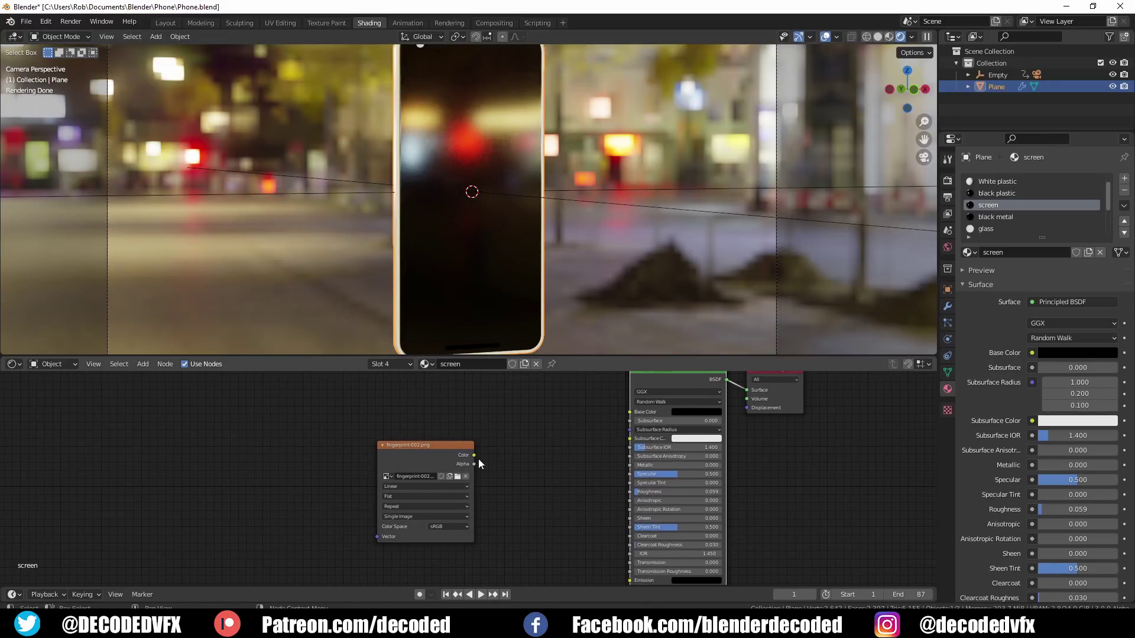
left_click(441, 449, "ctrl+shift")
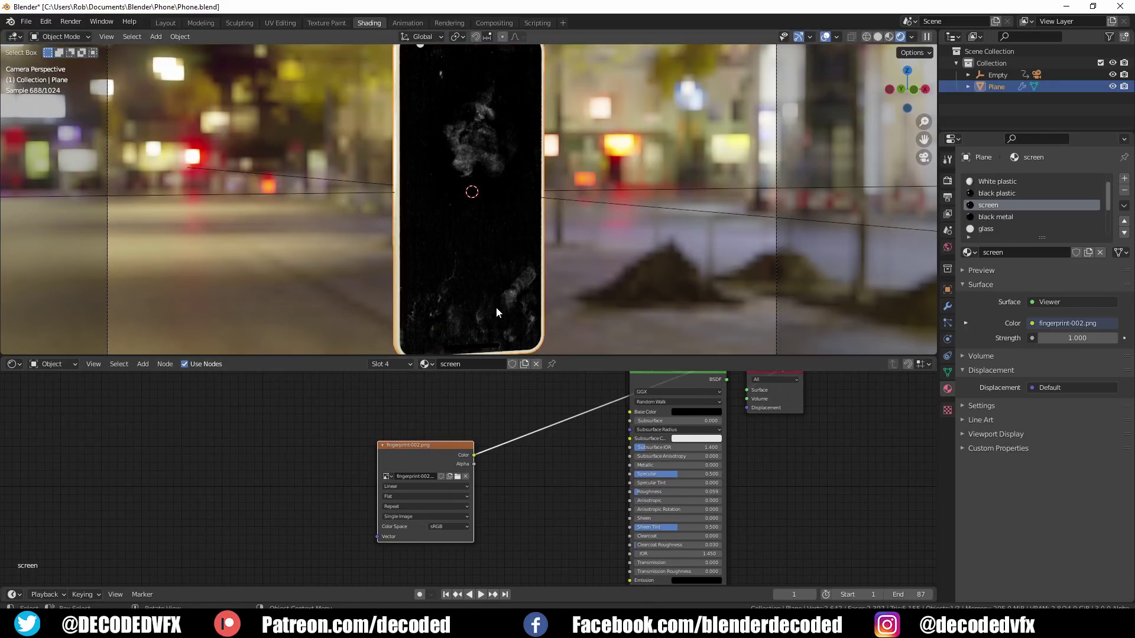
key("ctrl+t")
scroll(352, 495, "up", 1)
mouse_move(313, 487)
left_mouse_down("shift")
mouse_move(260, 488)
mouse_move(343, 487)
mouse_move(331, 488)
left_mouse_up("shift")
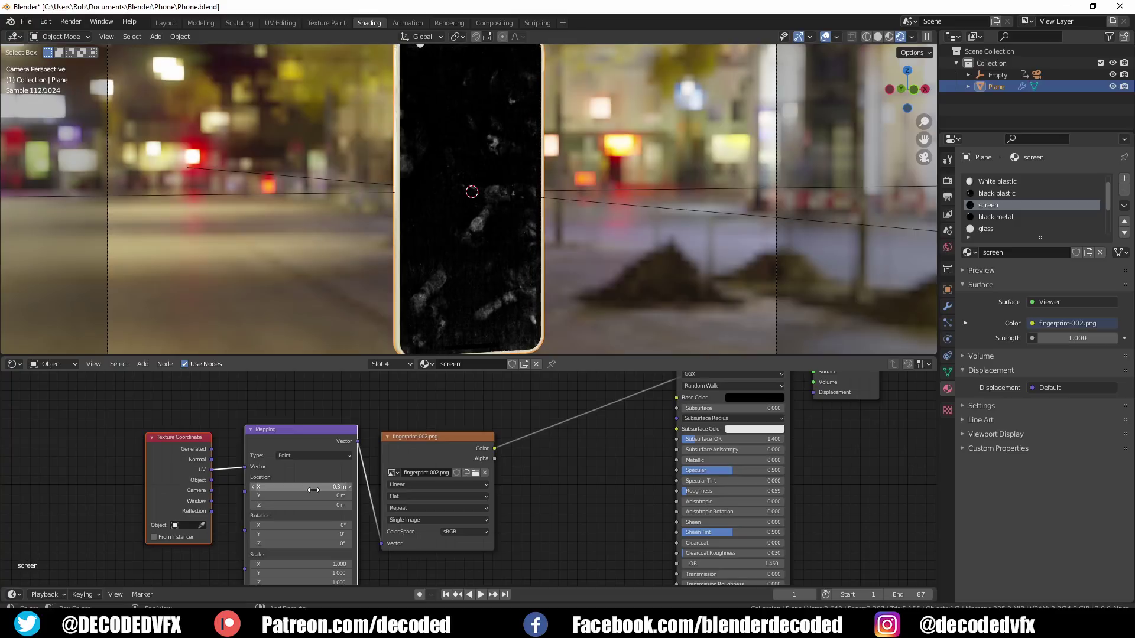
Step: Connect the fingerprint texture's color to the Principled BSDF's Roughness and restore that shader as the material output
left_click_drag(495, 449, 676, 491)
middle_click_drag(645, 479, 555, 498)
scroll(555, 498, "down", 1)
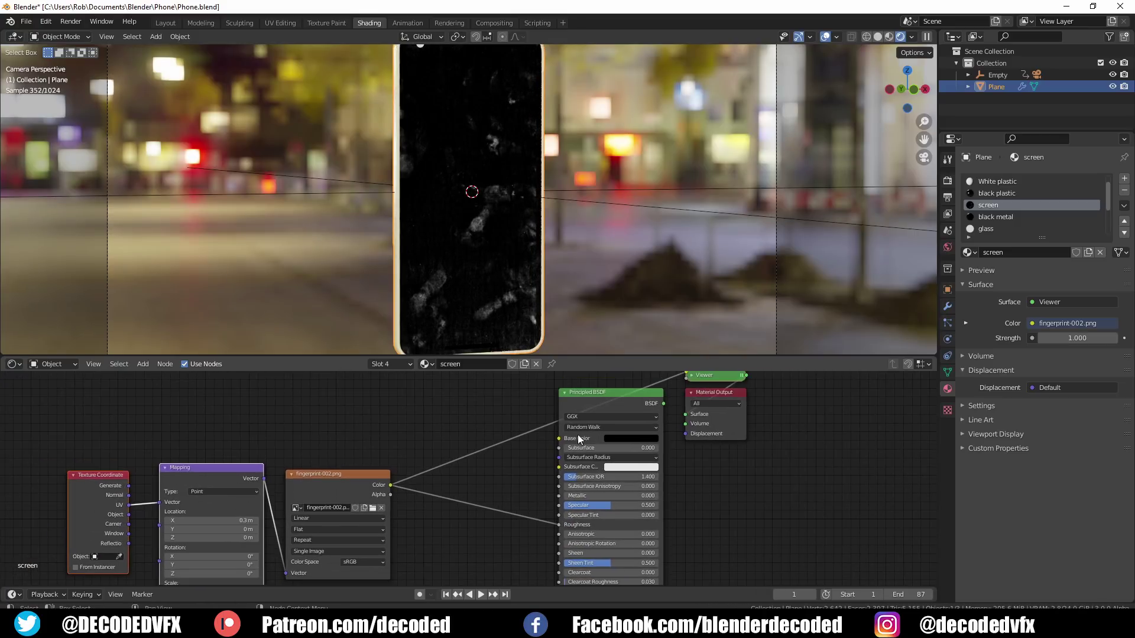
left_click(595, 391, "ctrl+shift")
Step: Inspect the smudges on the screen up close, then insert a Math node set to Multiply between the fingerprint texture and Roughness
scroll(499, 148, "up", 5)
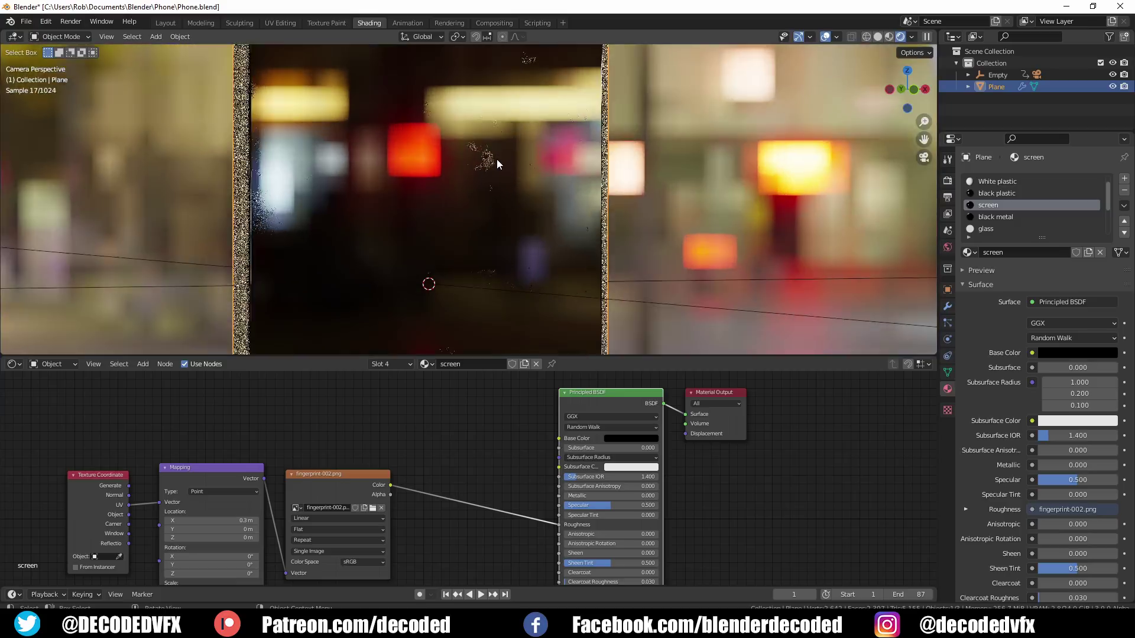
middle_click_drag(457, 454, 507, 408)
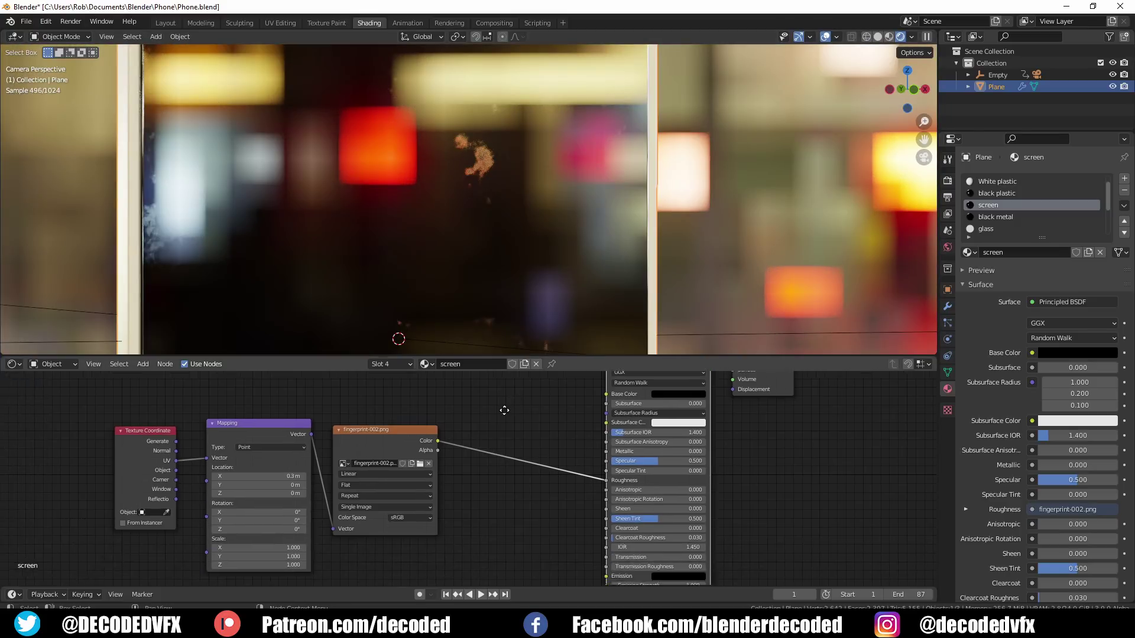
scroll(505, 414, "down", 2)
scroll(505, 414, "up", 2)
middle_click_drag(490, 286, 484, 175, "shift")
scroll(485, 175, "down", 2)
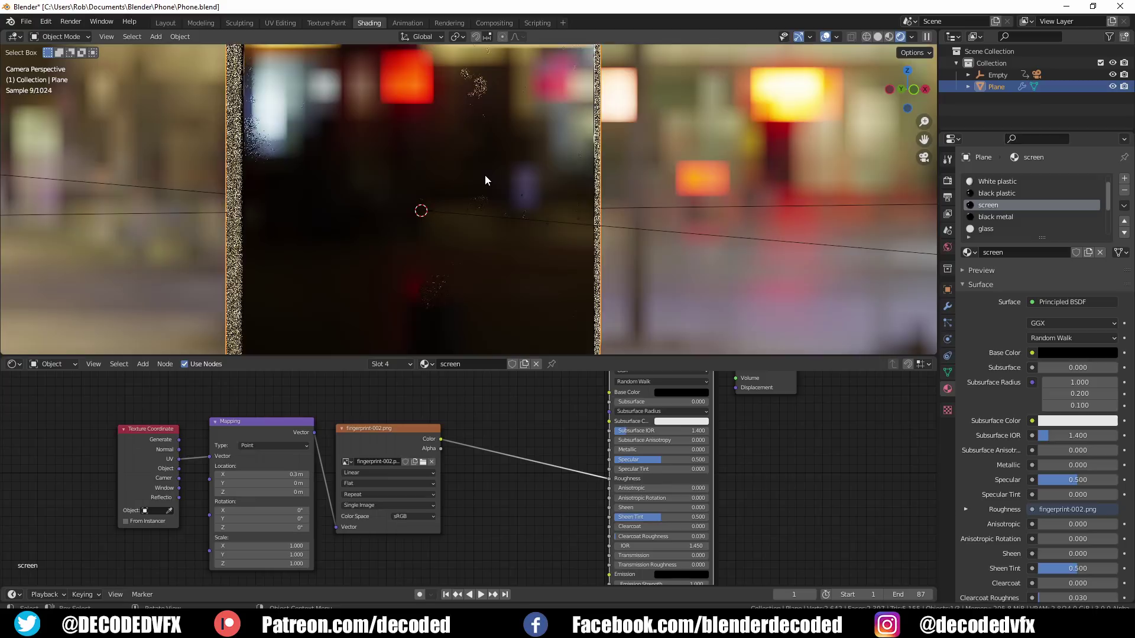
key("shift+a")
left_click(484, 392)
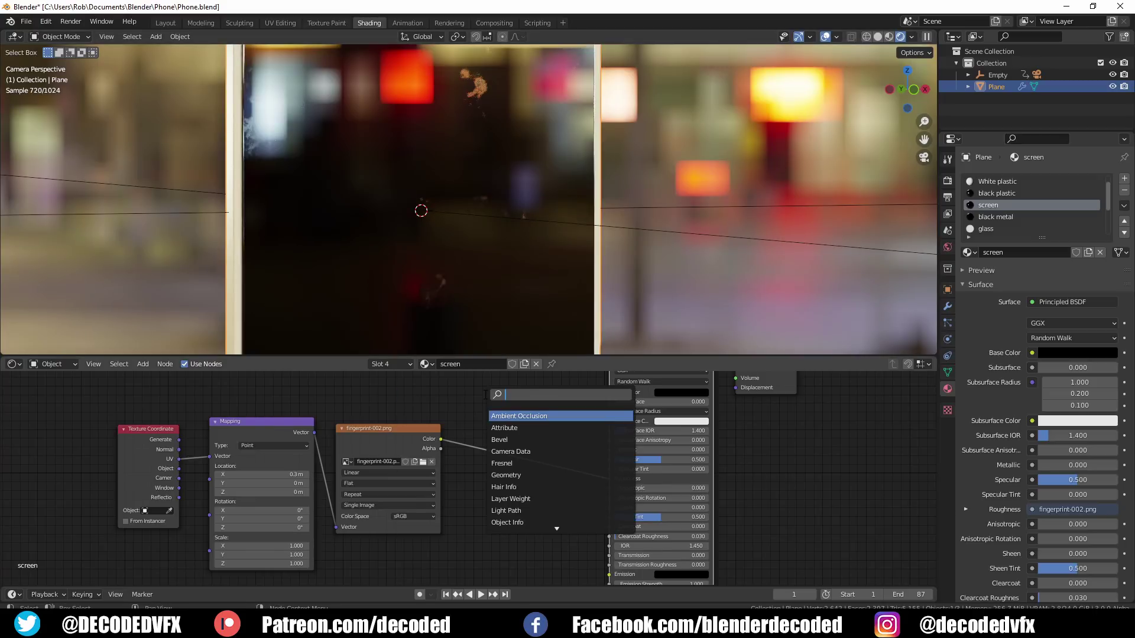
type("math")
key("Return")
left_click(492, 410)
scroll(500, 436, "up", 3)
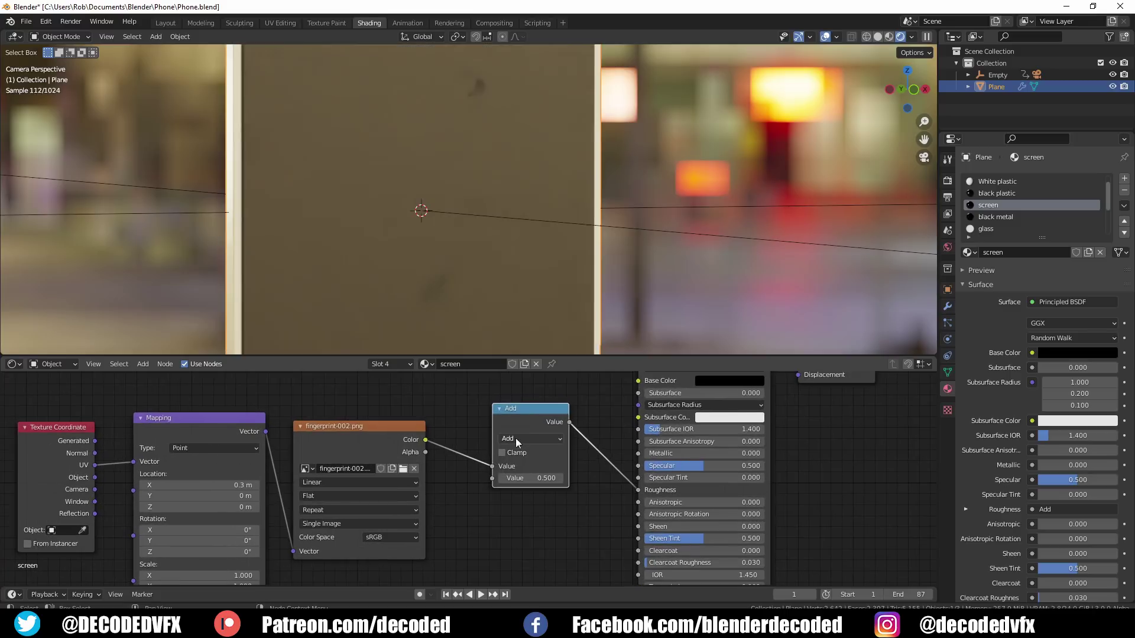
left_click(519, 439)
left_click(533, 485)
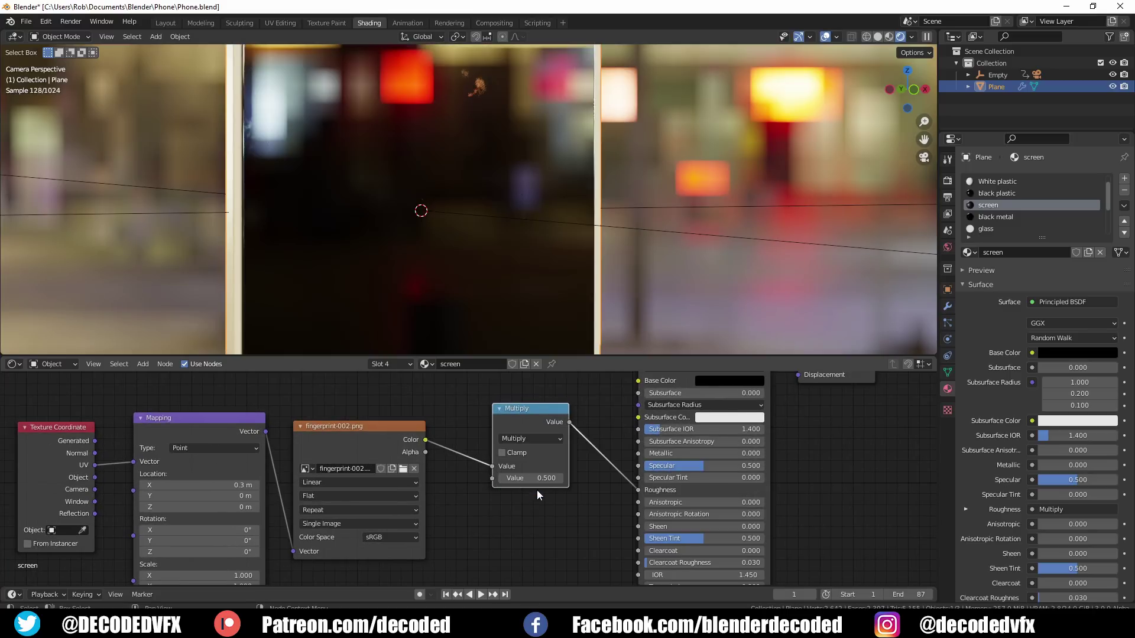
Step: Experiment with the Multiply node's strength, settle on 14.000, and make room between the fingerprint texture and the Multiply node
left_click_drag(539, 480, 615, 480)
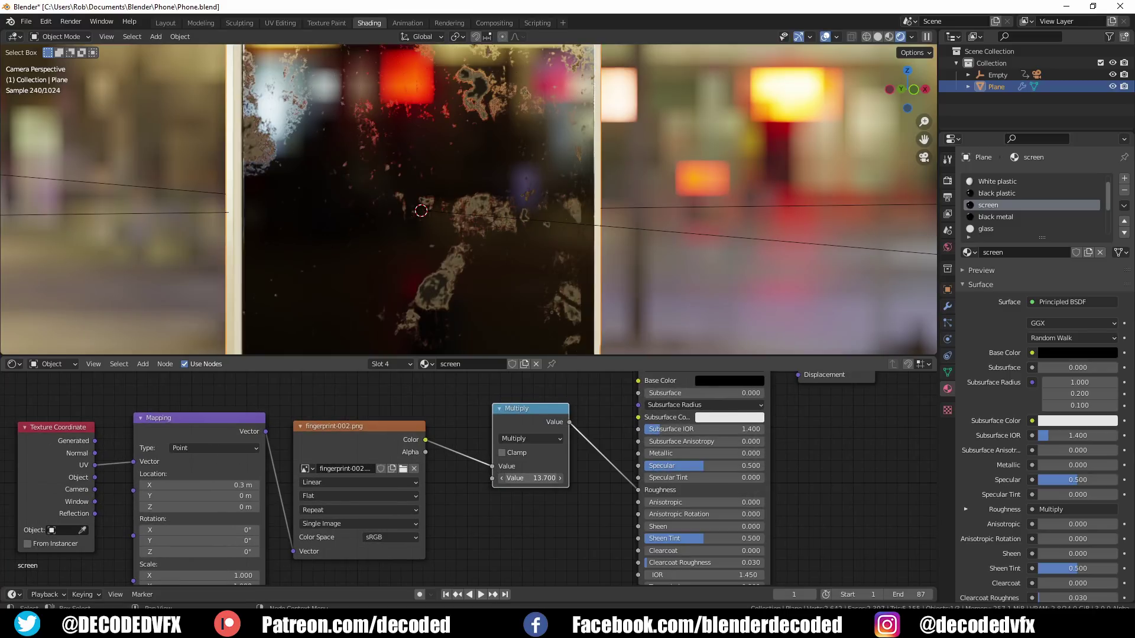
scroll(489, 285, "down", 1)
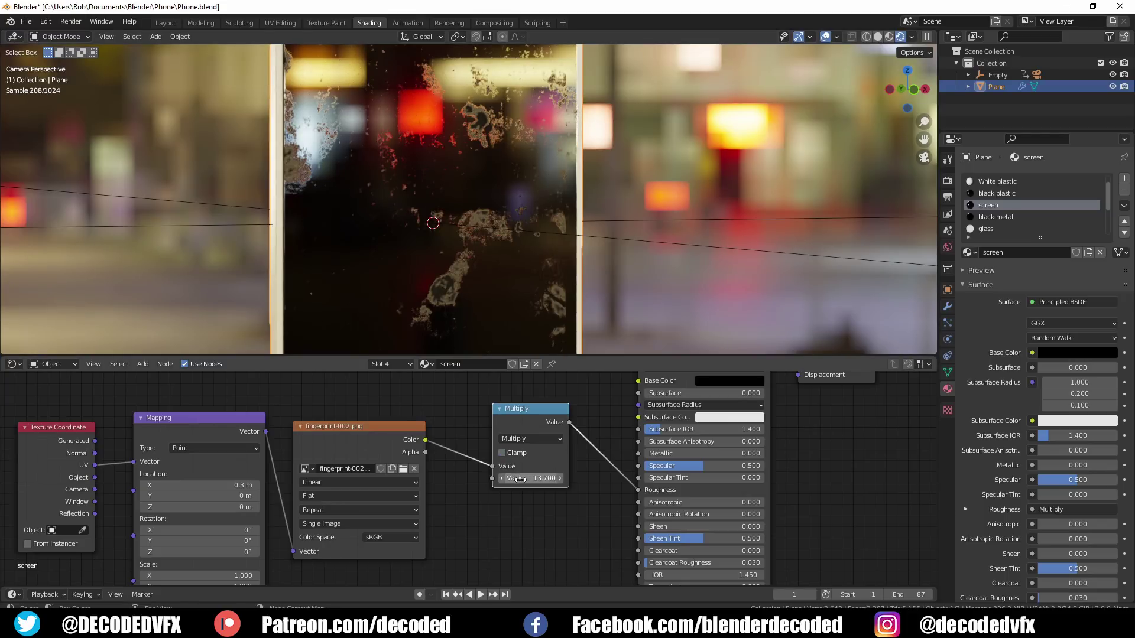
mouse_move(534, 480)
left_mouse_down()
mouse_move(462, 480)
mouse_move(533, 480)
left_mouse_up()
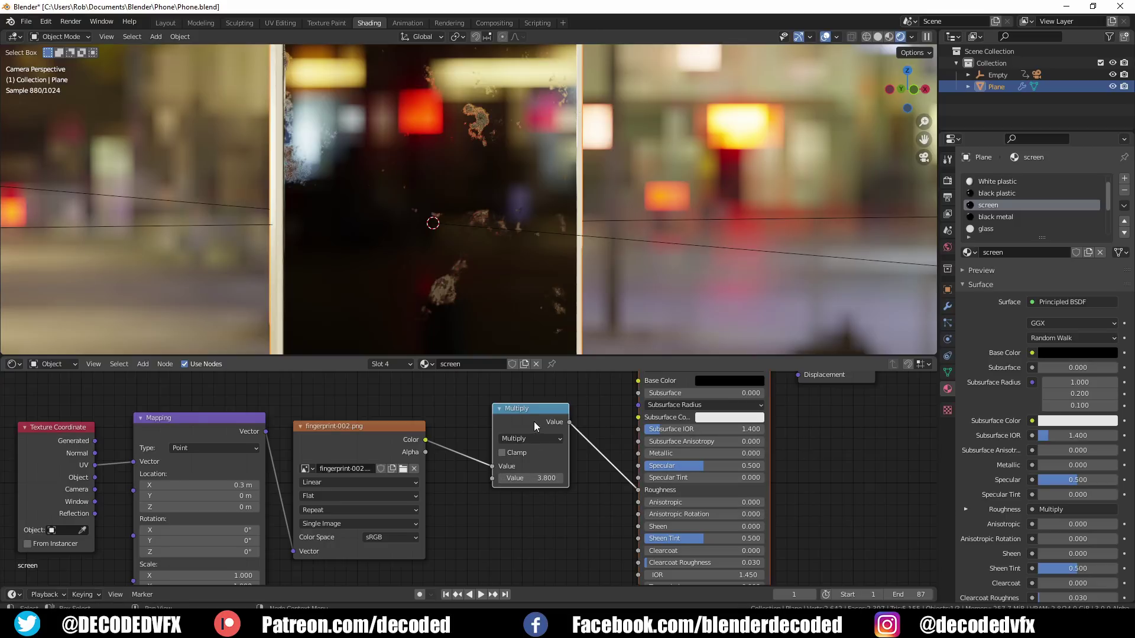
left_click_drag(539, 420, 692, 415)
left_click_drag(677, 472, 737, 472)
Step: Add a ColorRamp node to the screen material's node tree
key("shift+a")
type("ramp")
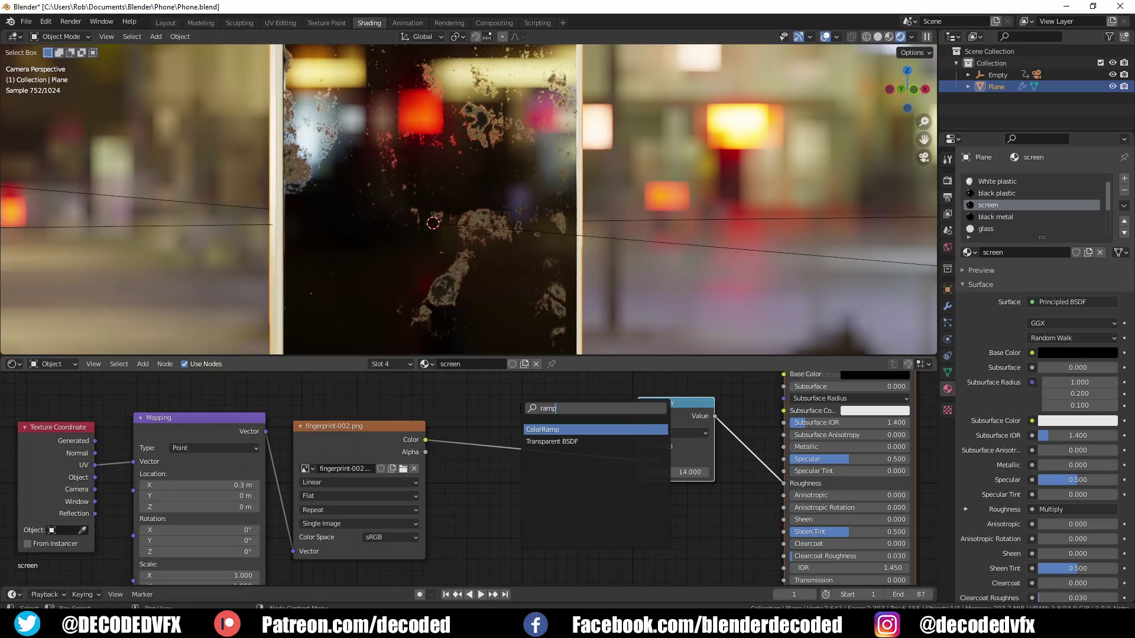
key("Return")
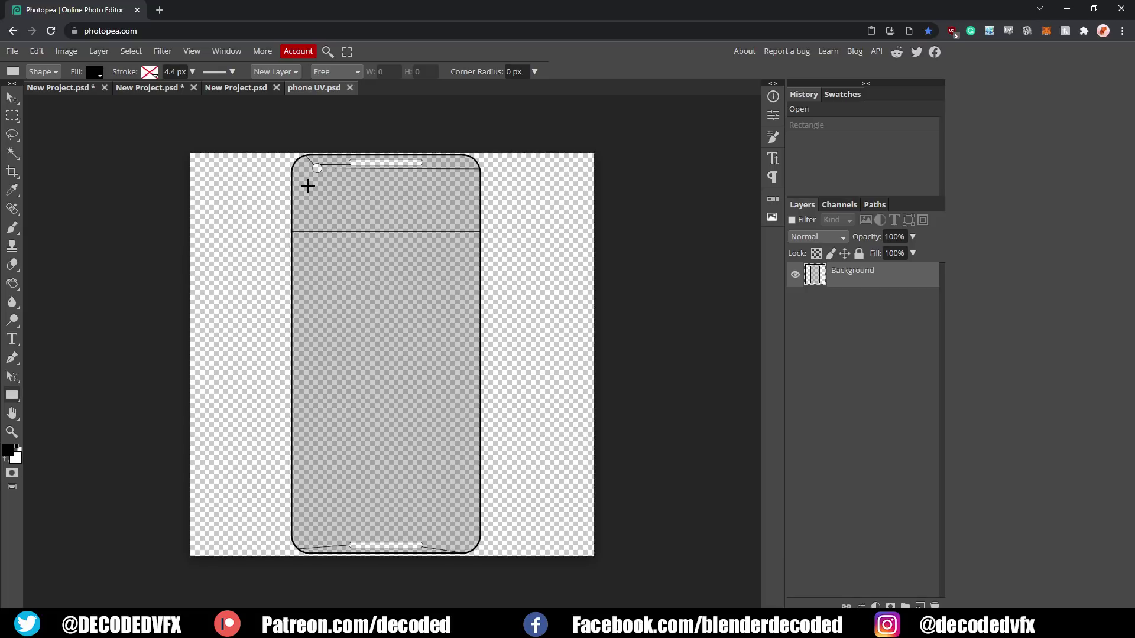
Step: Switch to Photopea, draw a black rectangle about 442 × 916 px inside the phone UV outline and set all its corner radii to 100
left_click_drag(298, 175, 472, 536)
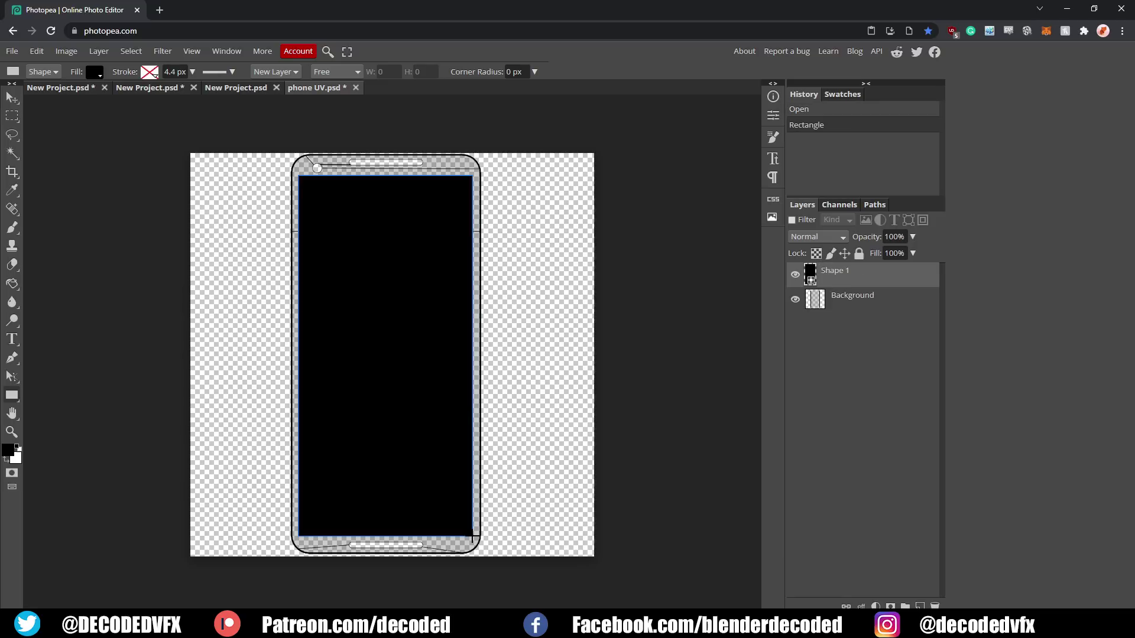
left_click(773, 118)
left_click(678, 222)
type("100")
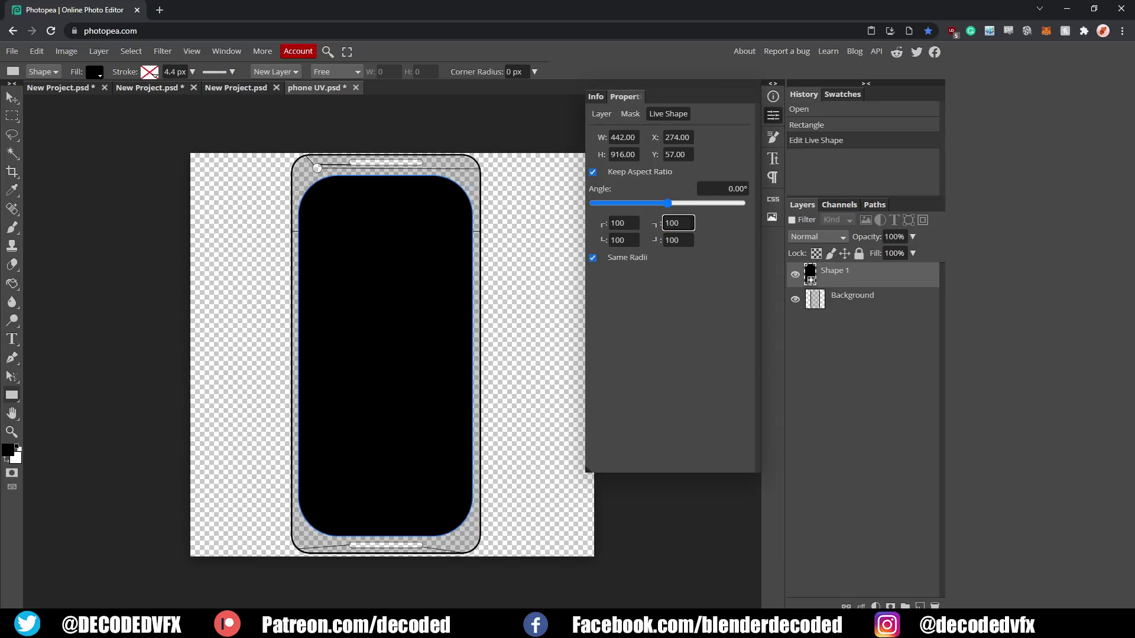
Step: Set all corner radii of the black rectangle to 35 and rasterize the Shape 1 layer
key("ctrl+a")
type("35")
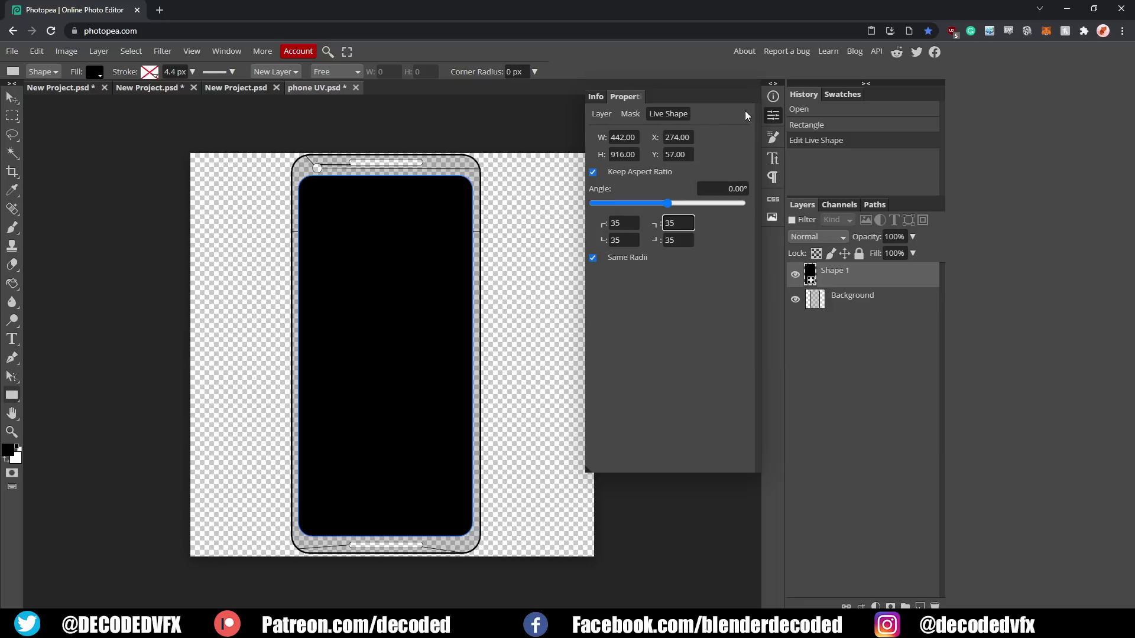
left_click(773, 116)
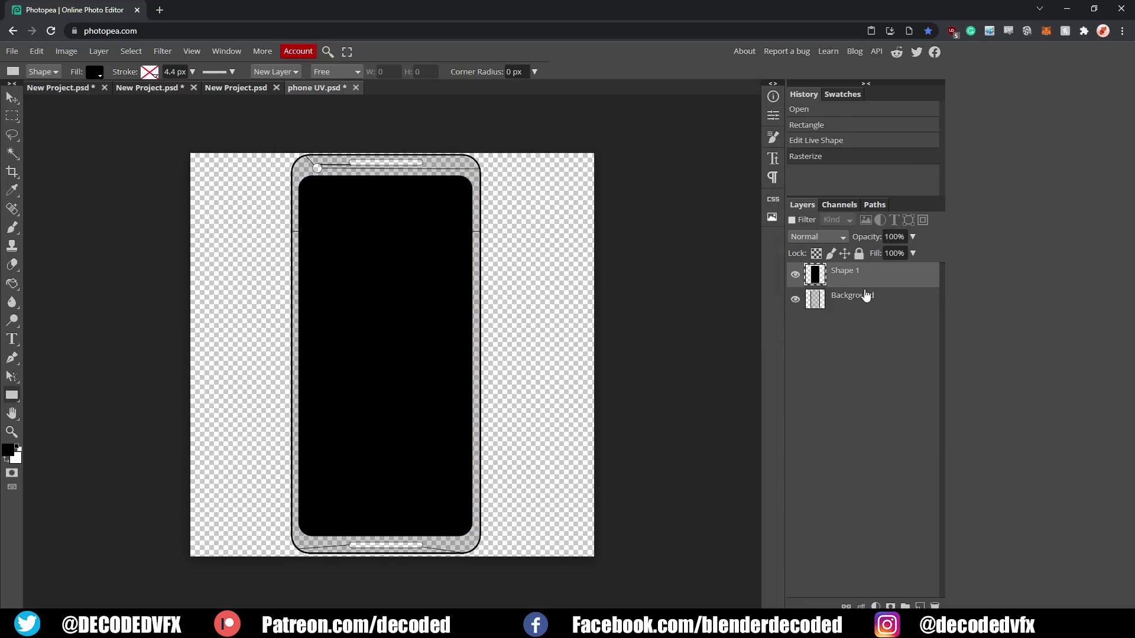
Step: Fill everything outside the rounded rectangle with black, using the inverted pixel selection of the Shape 1 layer
right_click(846, 276)
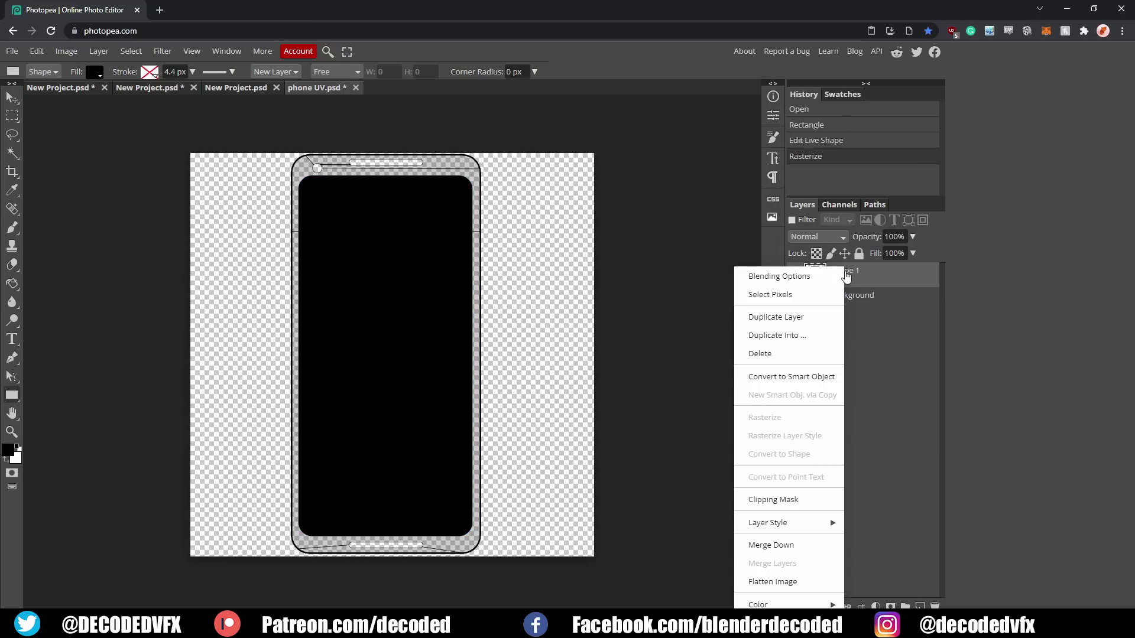
left_click(770, 294)
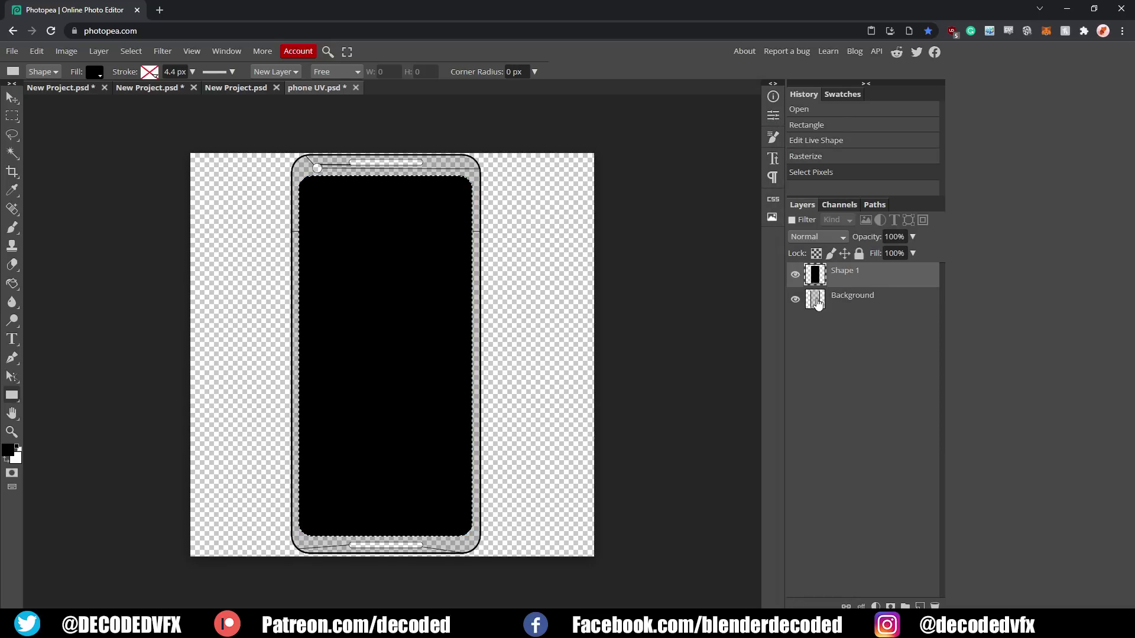
left_click(12, 116)
right_click(379, 273)
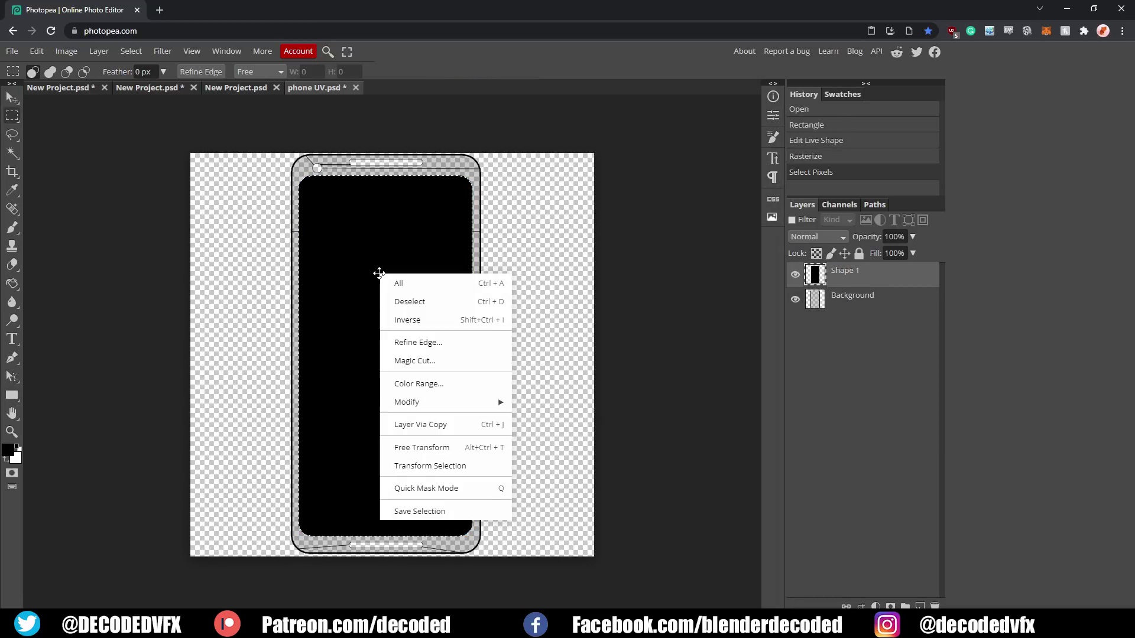
left_click(394, 320)
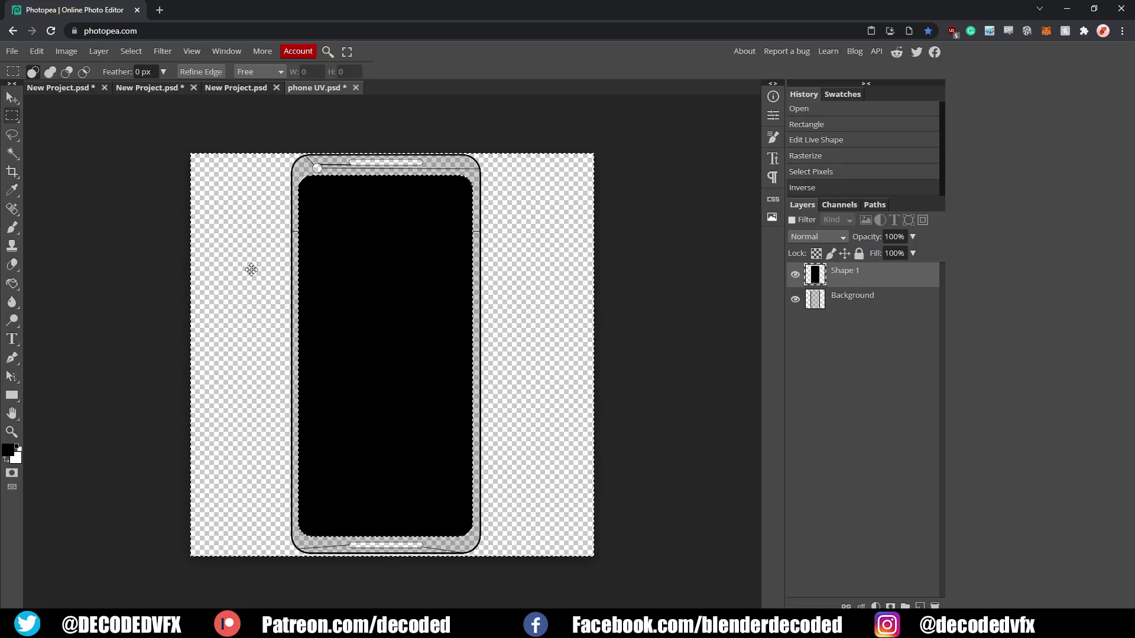
left_click(14, 286)
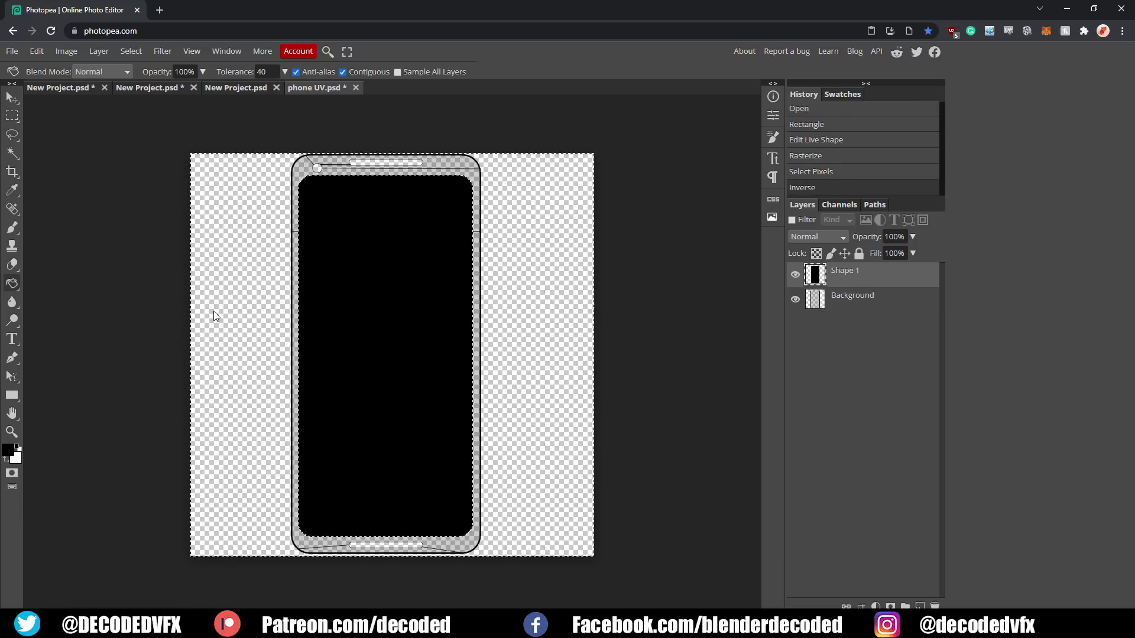
left_click(213, 317)
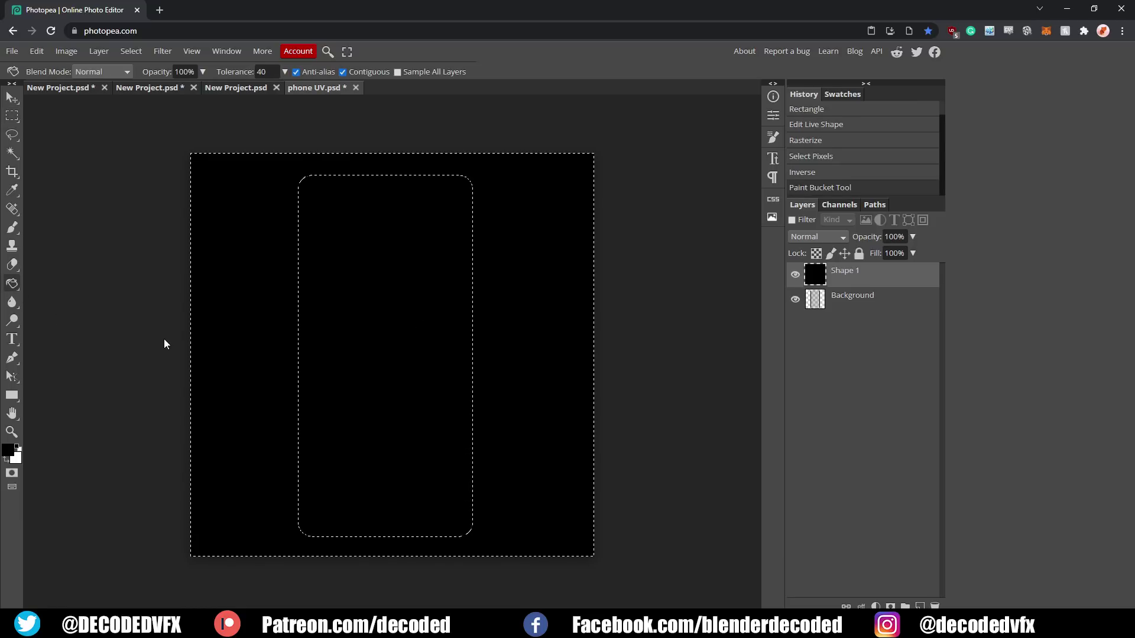
Step: Clear the rounded rectangle out of the black layer by inverting the selection, deselect, and hide the Background layer
left_click(12, 115)
right_click(272, 266)
left_click(299, 314)
key("Delete")
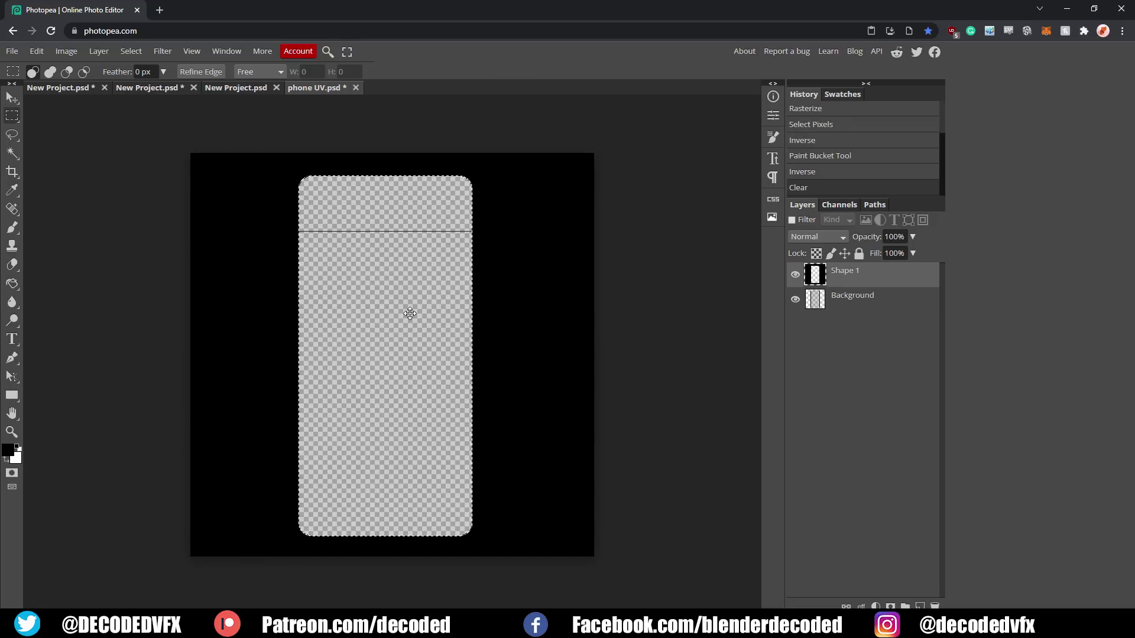
key("ctrl+d")
left_click(794, 300)
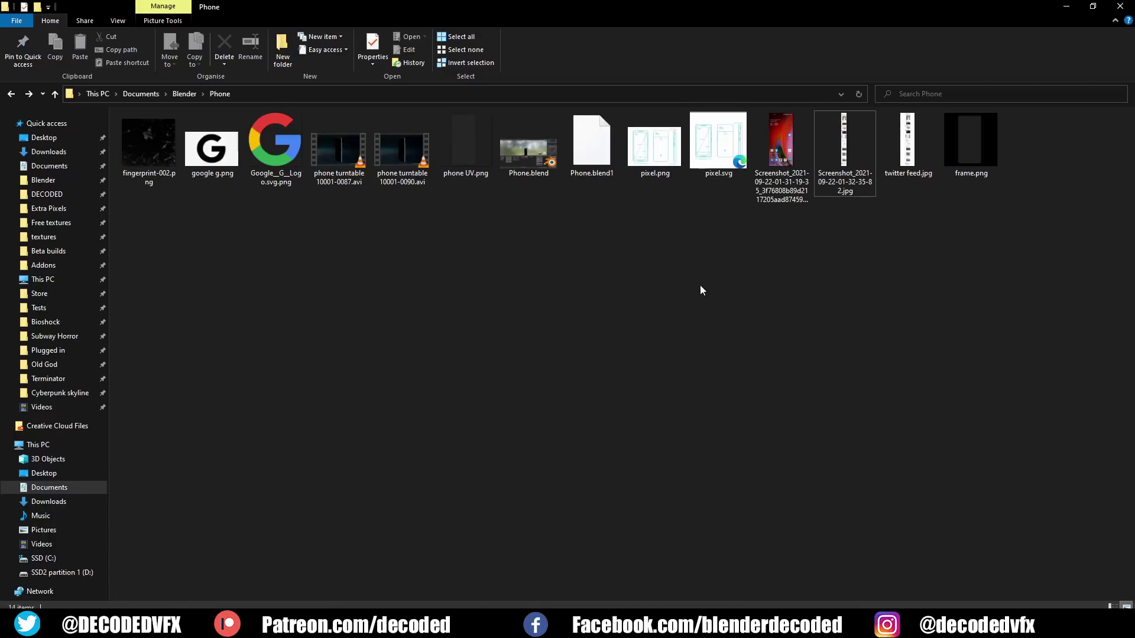
Step: Bring the phone home-screen screenshot into Blender's screen material as an image texture and connect its Color to Emission
left_click_drag(780, 142, 346, 464)
left_click_drag(436, 472, 622, 425)
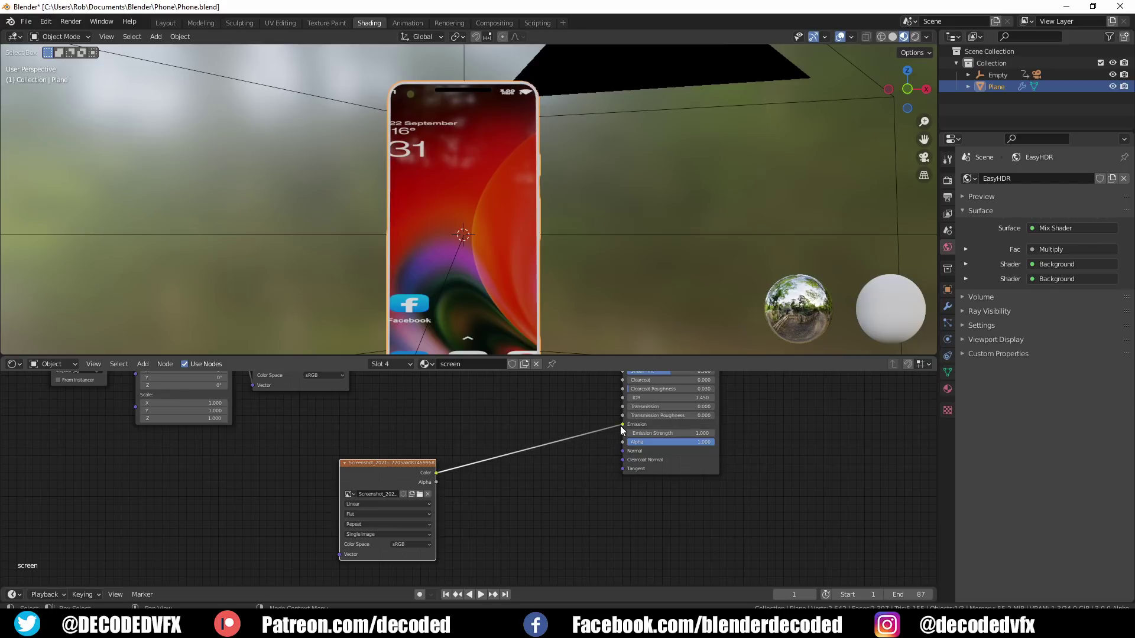
middle_click_drag(555, 231, 523, 225)
scroll(515, 124, "up", 3)
middle_click_drag(515, 124, 565, 125)
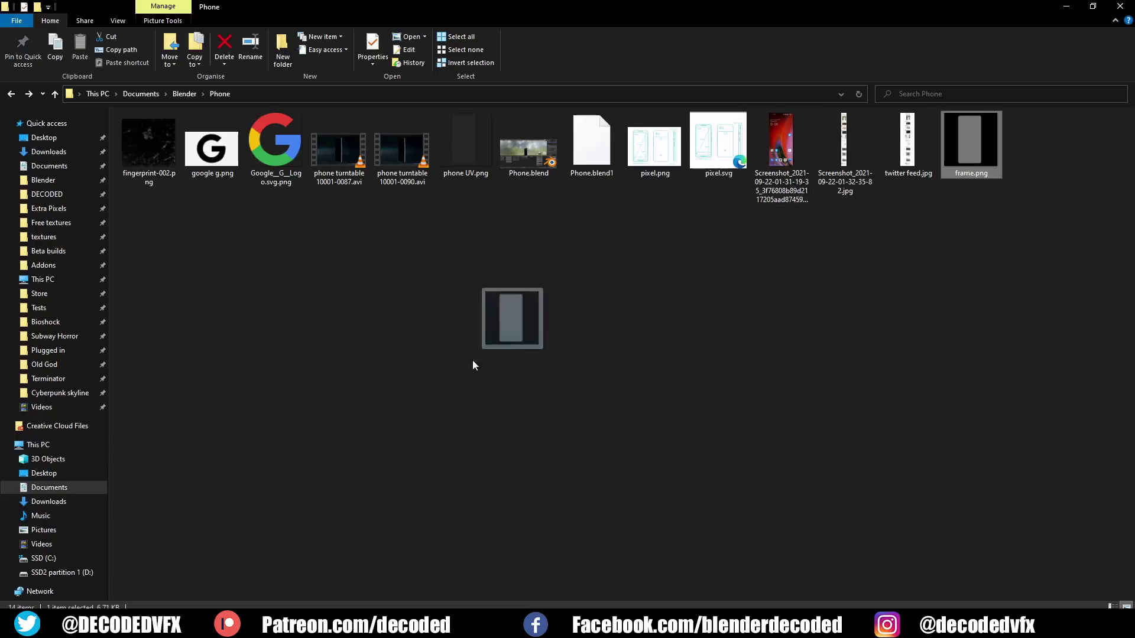
Step: Add frame.png as an image texture and insert a Mix node between the screenshot texture and Emission
left_click_drag(471, 362, 209, 479)
key("shift+a")
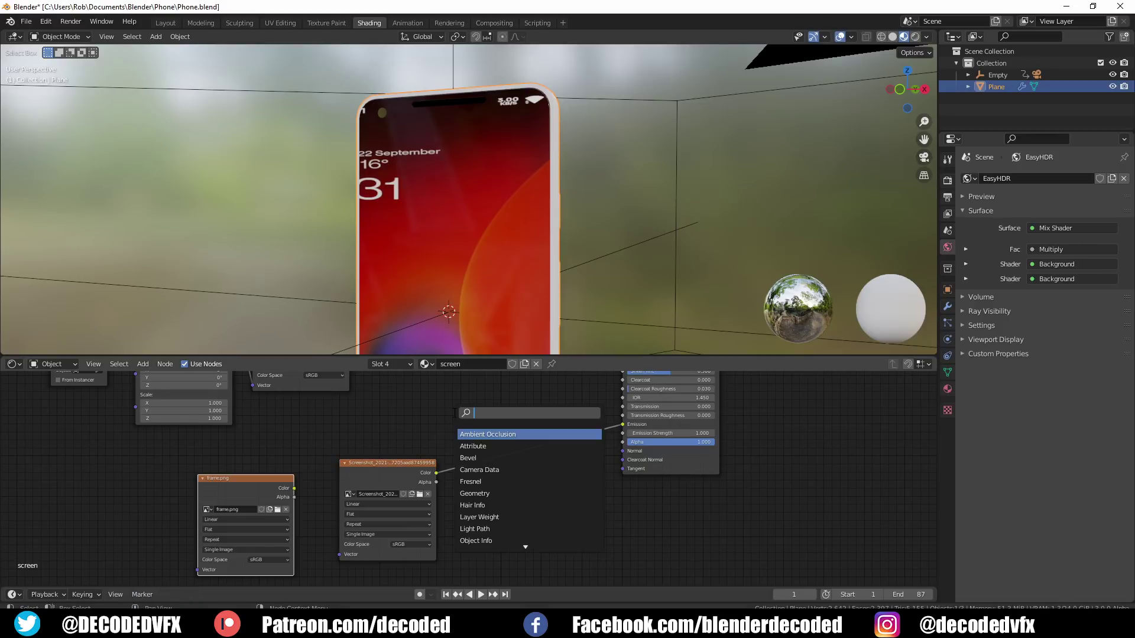
type("mix")
key("Return")
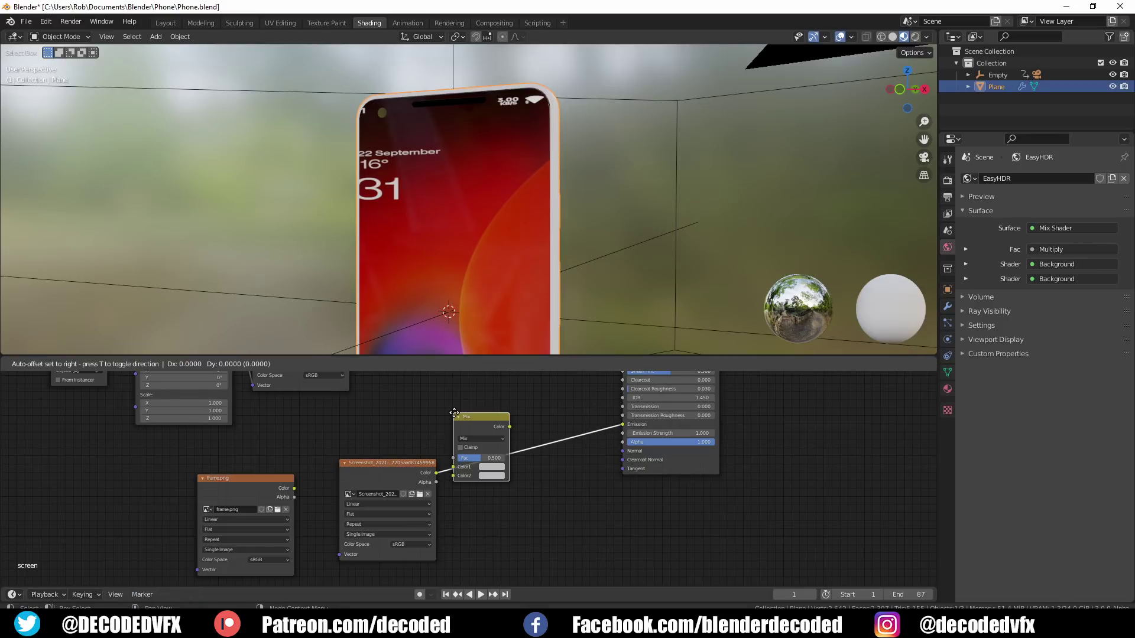
left_click(497, 412)
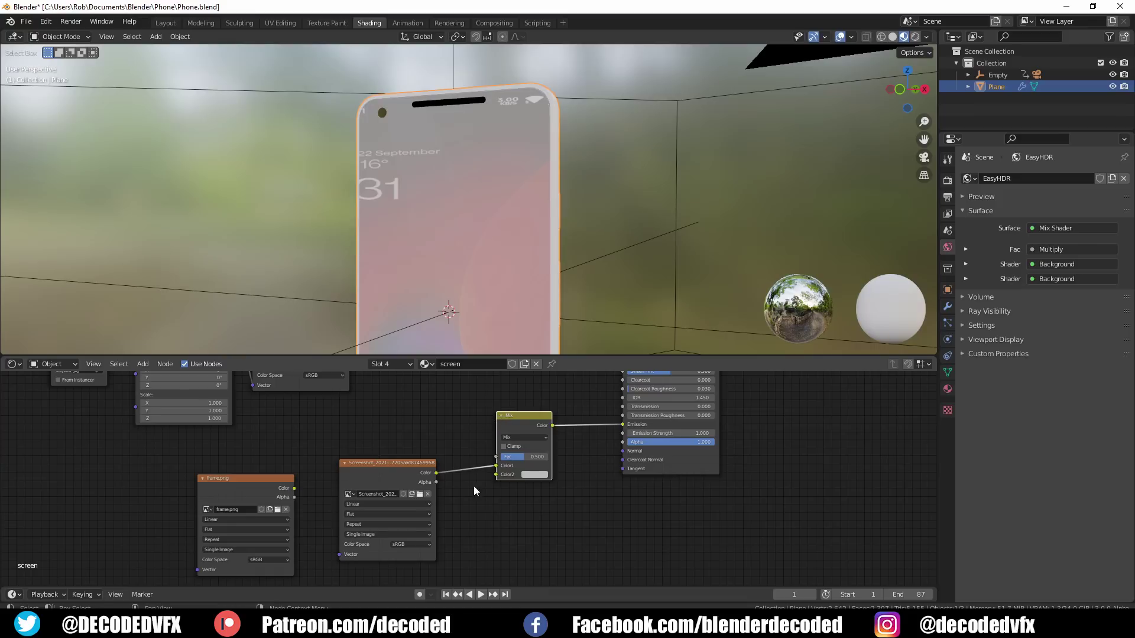
Step: Connect frame.png's Color to the Mix node's Color2 and its Alpha to Fac, and arrange frame.png above the screenshot texture
left_click_drag(293, 489, 495, 475)
left_click_drag(294, 497, 496, 458)
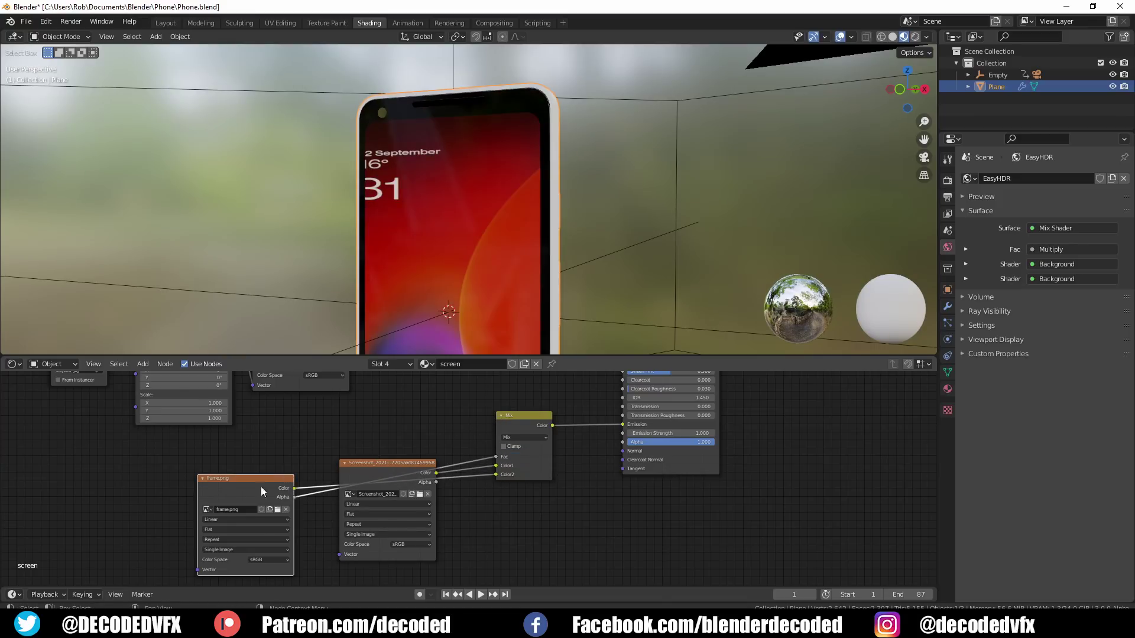
left_click_drag(259, 487, 402, 502)
middle_click_drag(320, 498, 326, 453)
left_click_drag(384, 489, 367, 538)
left_click_drag(384, 397, 376, 452)
scroll(595, 471, "up", 1)
Step: Try an Emission Strength of 0.300 on the screen shader and undo it
left_click_drag(681, 444, 681, 442)
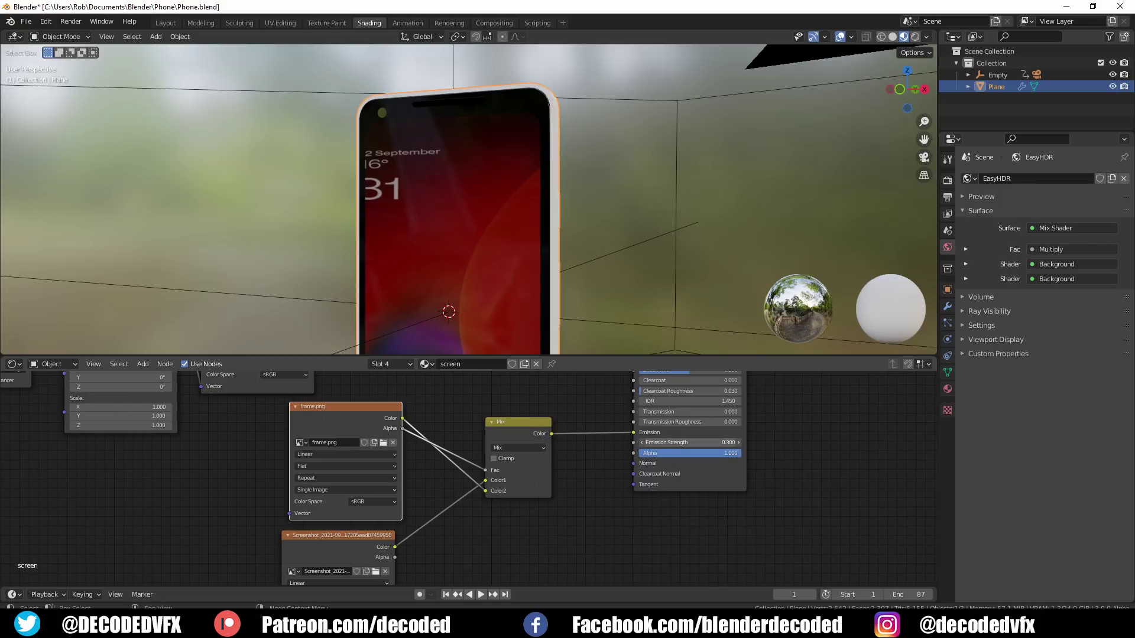
key("ctrl+z")
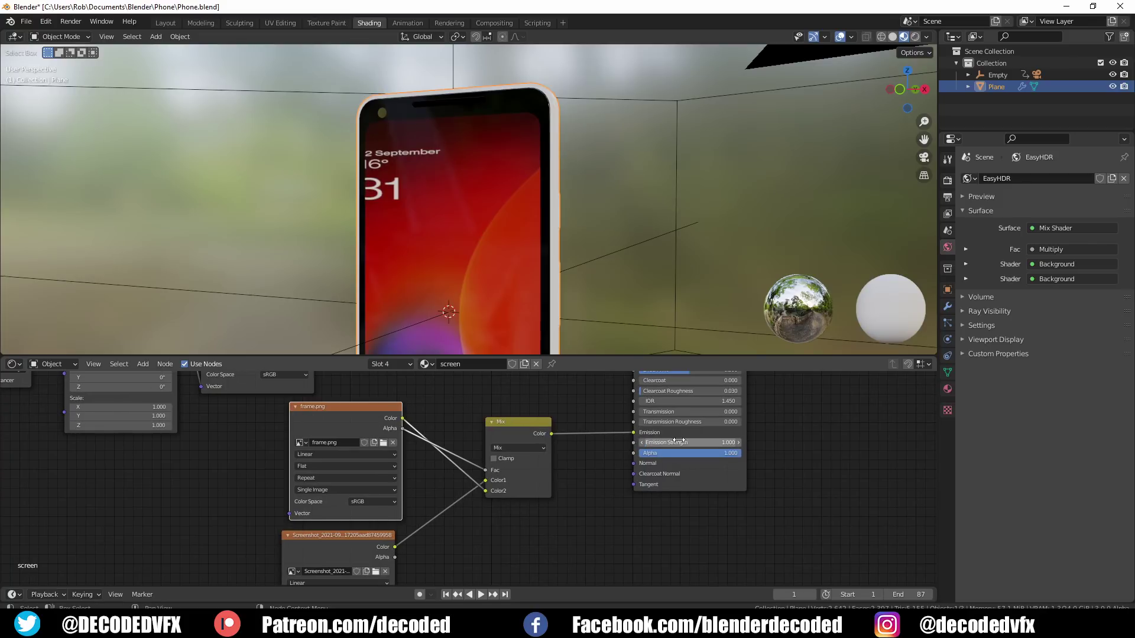
scroll(476, 273, "down", 4)
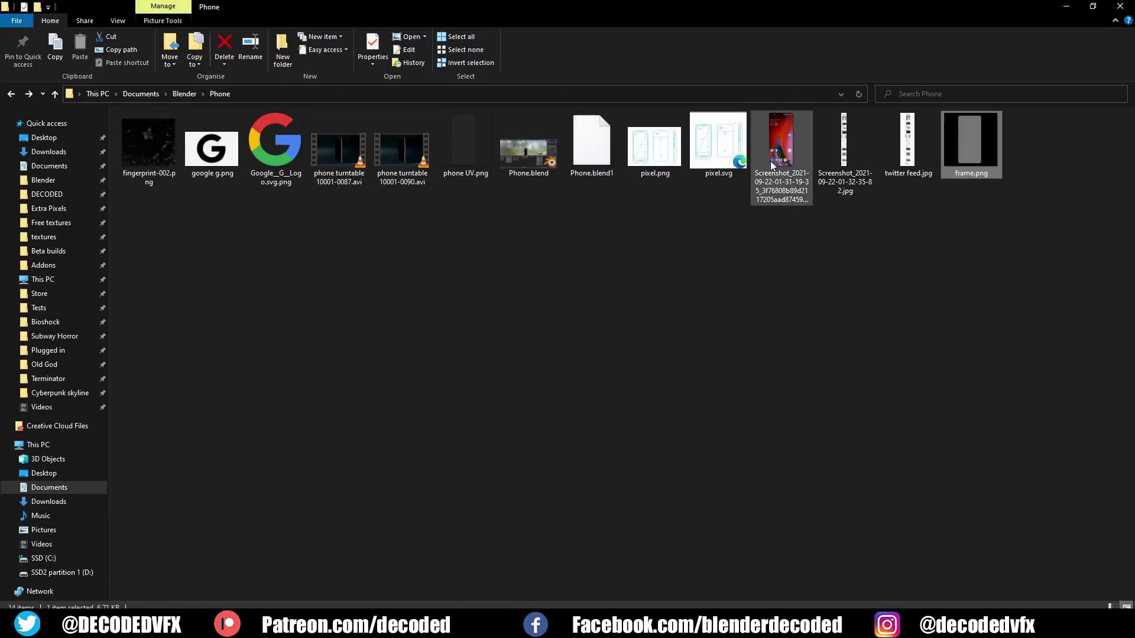
Step: Place the home-screen screenshot in the phone UV document in Photopea, fit it over the cut-out and move its layer below Shape 1
left_click_drag(771, 165, 395, 368)
mouse_move(411, 436)
left_mouse_down()
mouse_move(402, 416)
mouse_move(402, 433)
left_mouse_up()
mouse_move(474, 533)
left_mouse_down()
mouse_move(466, 515)
mouse_move(435, 511)
mouse_move(473, 529)
left_mouse_up()
left_click_drag(857, 291, 856, 314)
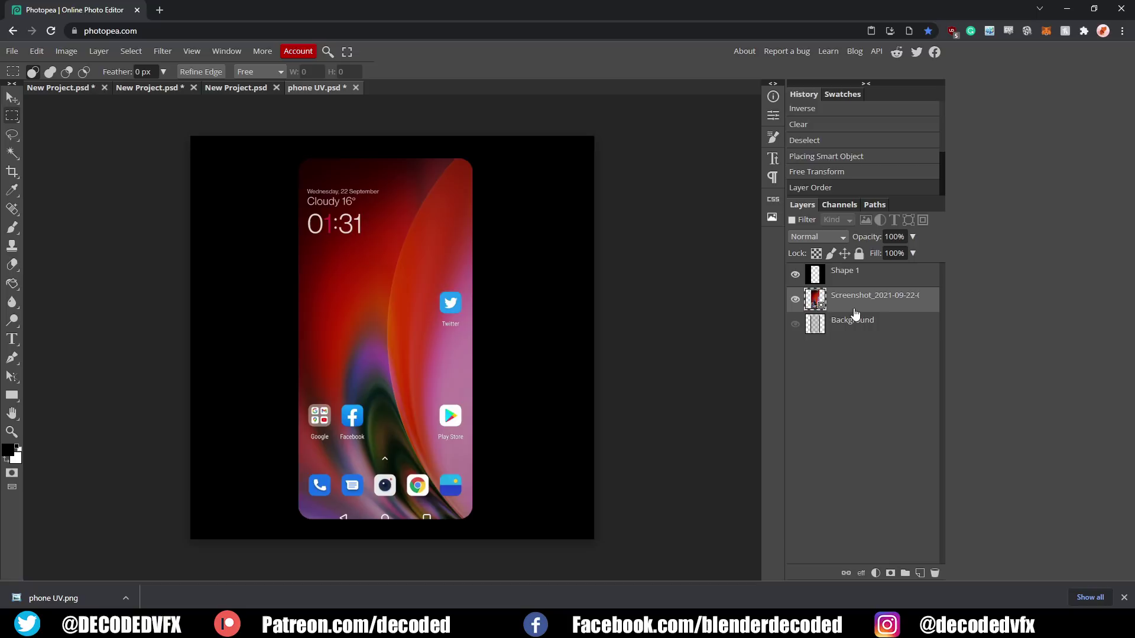
Step: Free-transform the screenshot layer, lowering its top edge slightly to fit the opening in the black frame
right_click(431, 312)
left_click(483, 485)
left_click_drag(385, 142, 384, 155)
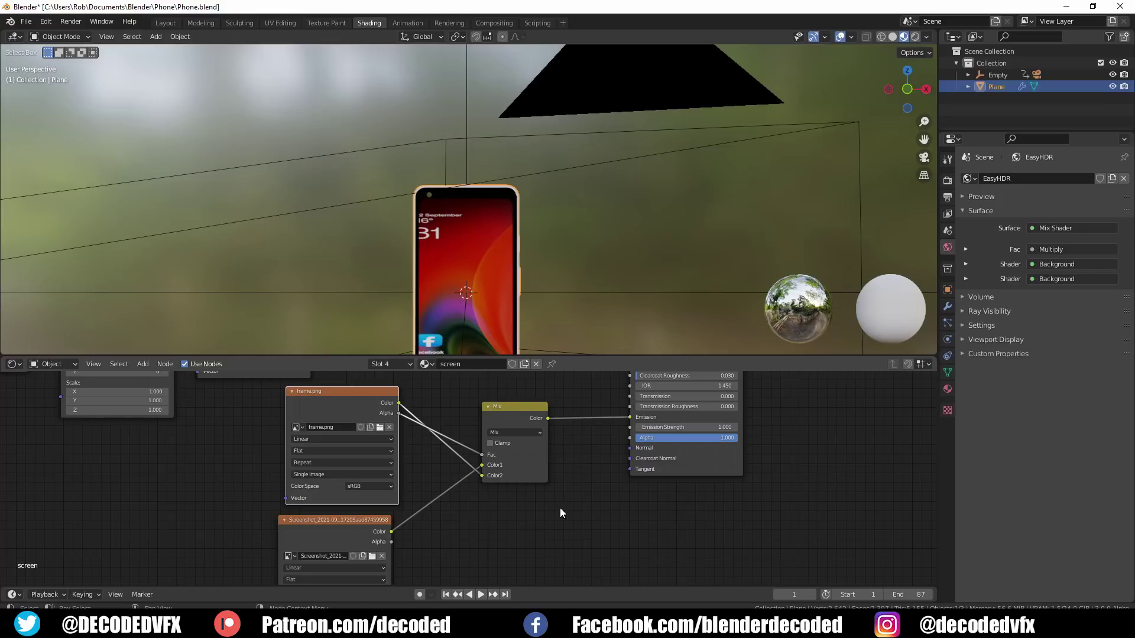
Step: In Blender, replace the screenshot texture's image with screenshot.png and, from the camera view, set the Emission Strength to 0.900
middle_click_drag(456, 517, 463, 506)
left_click(381, 538)
double_click(435, 259)
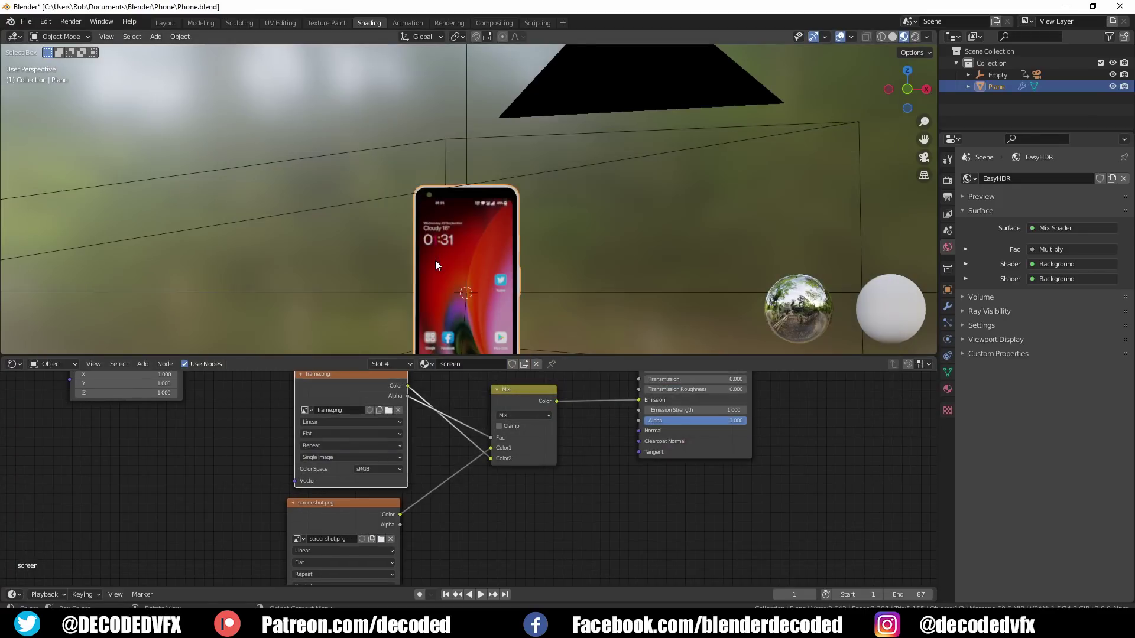
key("KP_0")
scroll(484, 255, "up", 3)
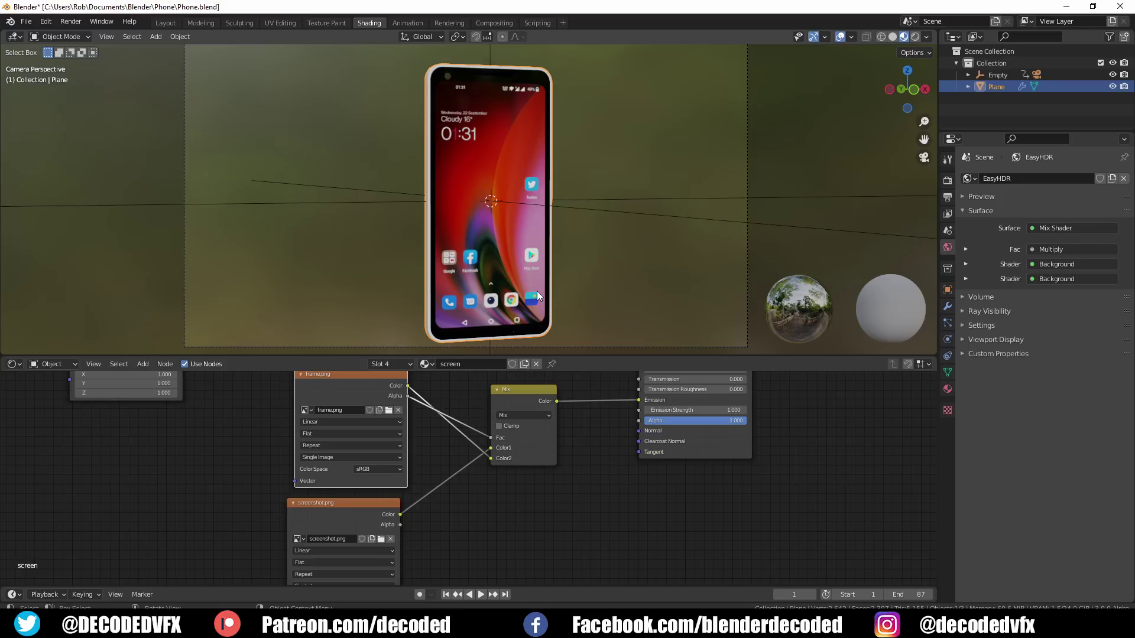
mouse_move(671, 411)
left_mouse_down()
mouse_move(643, 411)
mouse_move(689, 409)
left_mouse_up()
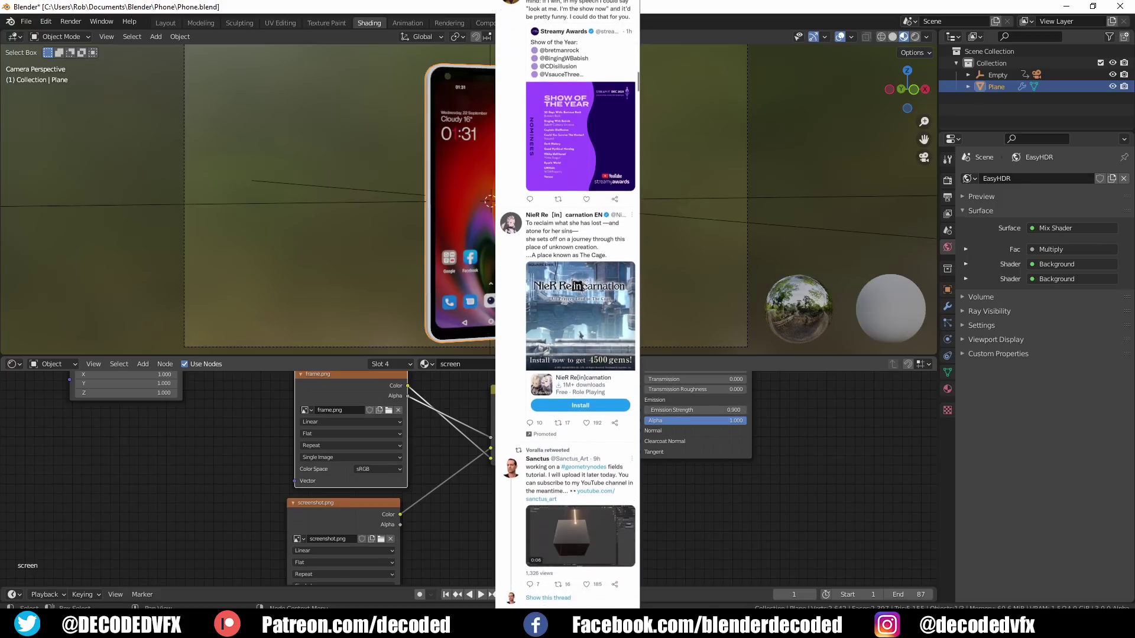
Step: Connect the Twitter feed texture's Color to the Mix node's Color1 and frame.png's Color to Color2
mouse_move(502, 270)
middle_mouse_down()
mouse_move(417, 254)
mouse_move(520, 274)
middle_mouse_up()
key("KP_0")
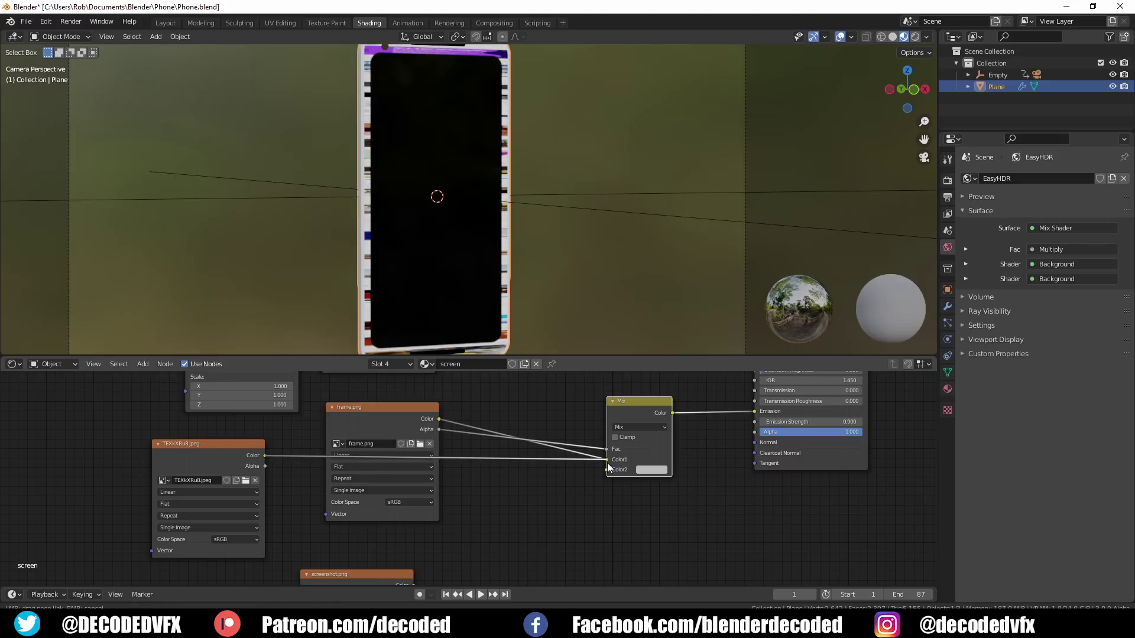
left_click_drag(607, 463, 609, 467)
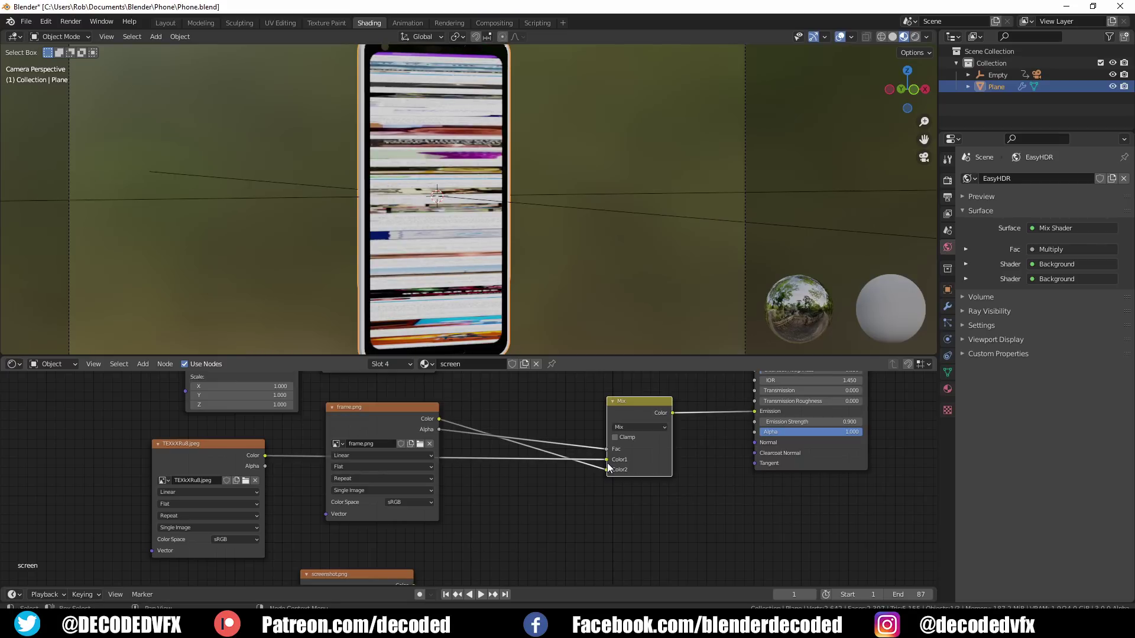
Step: Add Texture Coordinate and Mapping nodes to the Twitter feed texture and set the Mapping X location to 0.47 m
left_click(195, 466)
middle_click_drag(189, 463, 397, 462)
key("ctrl+t")
left_click(354, 473)
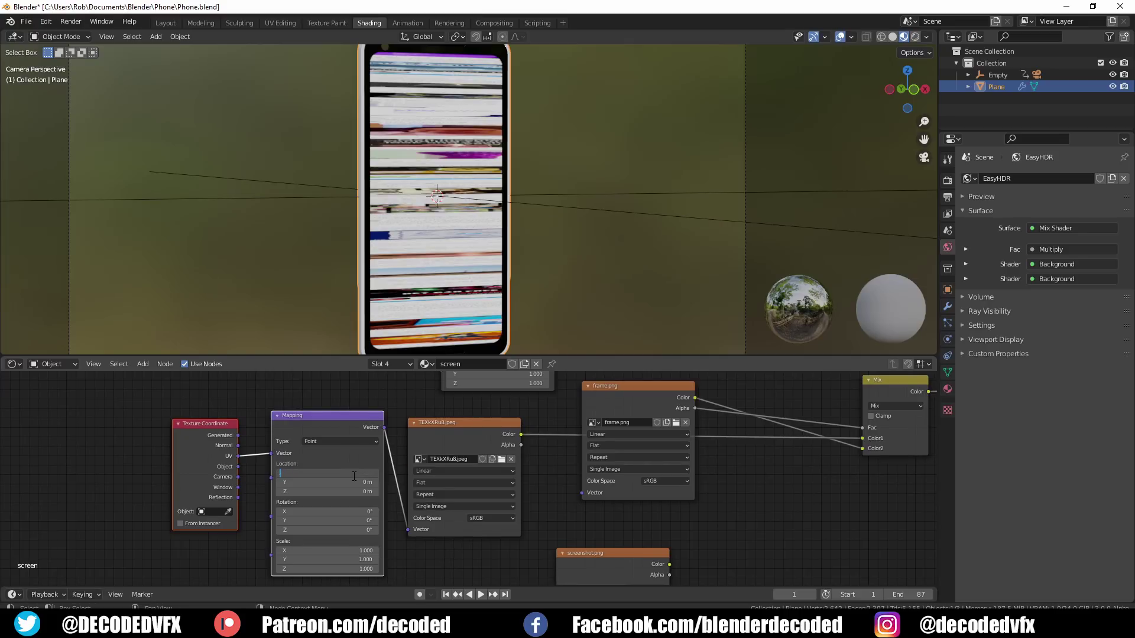
key("Return")
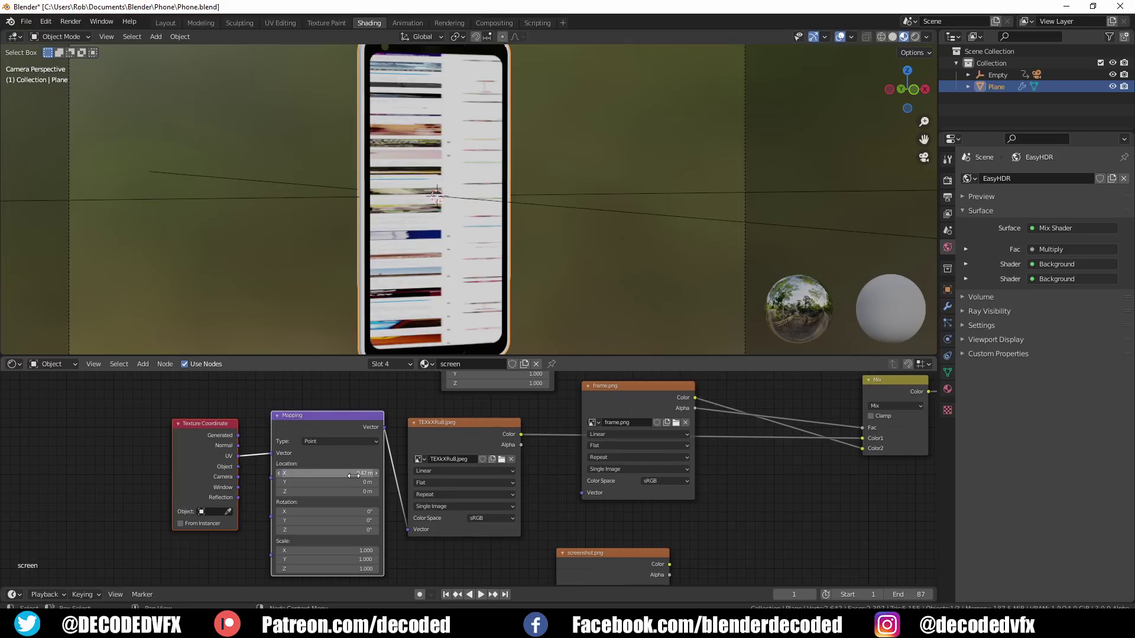
Step: Set the feed's Mapping scale to about 2.230 in X and 0.100 in Y, and fine-tune its X location to 0.45 m
left_click(353, 551)
type("1.0")
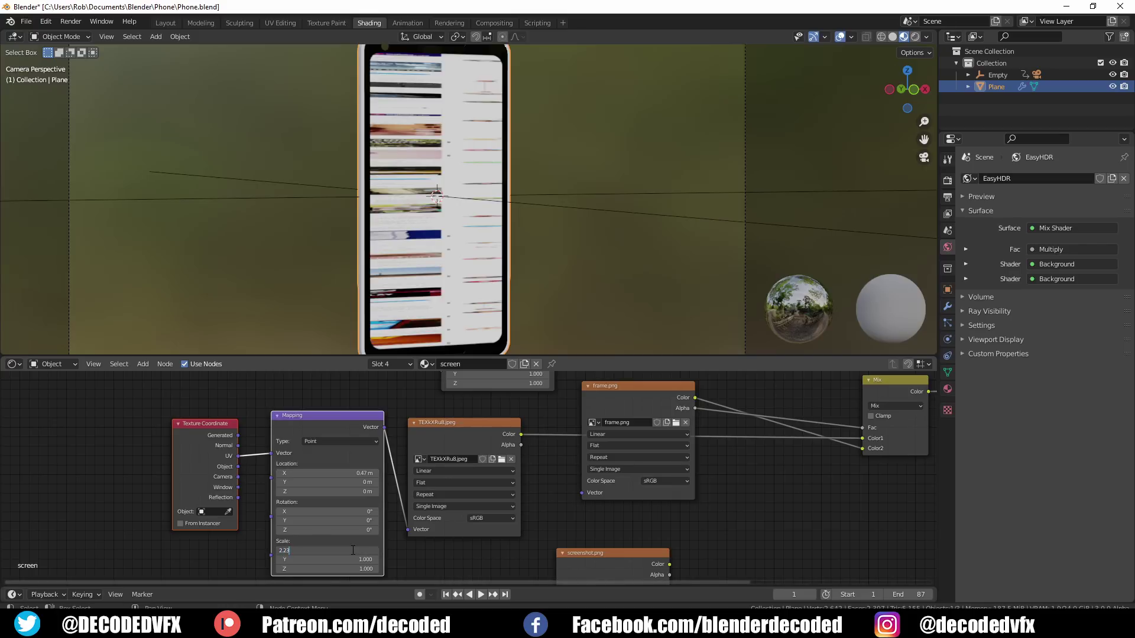
key("Return")
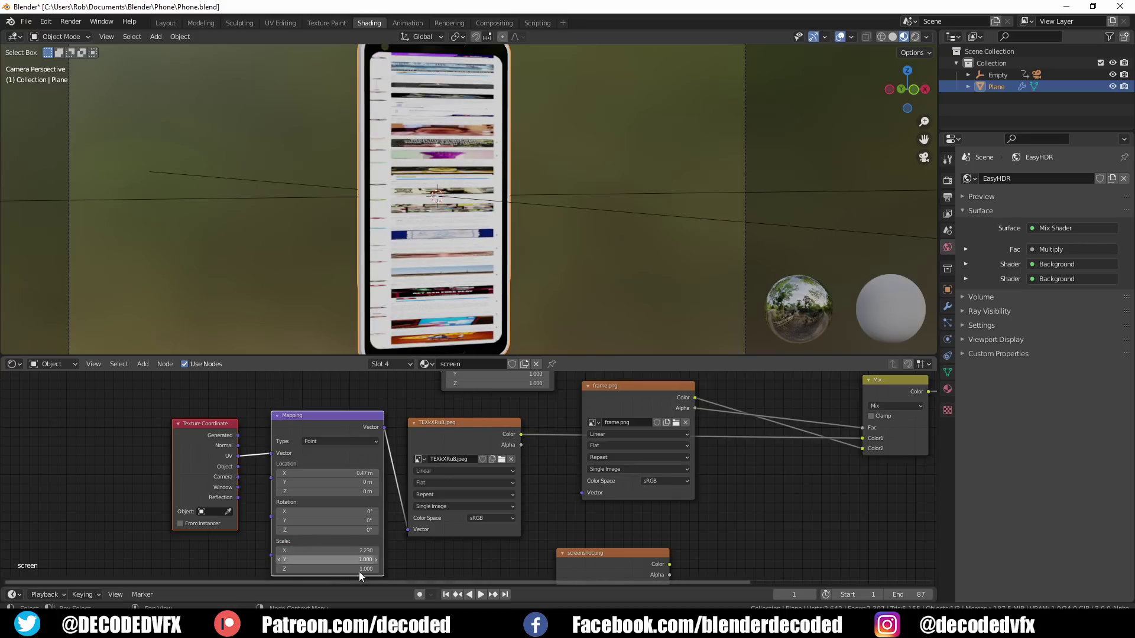
left_click(354, 559)
type("0.1")
key("Return")
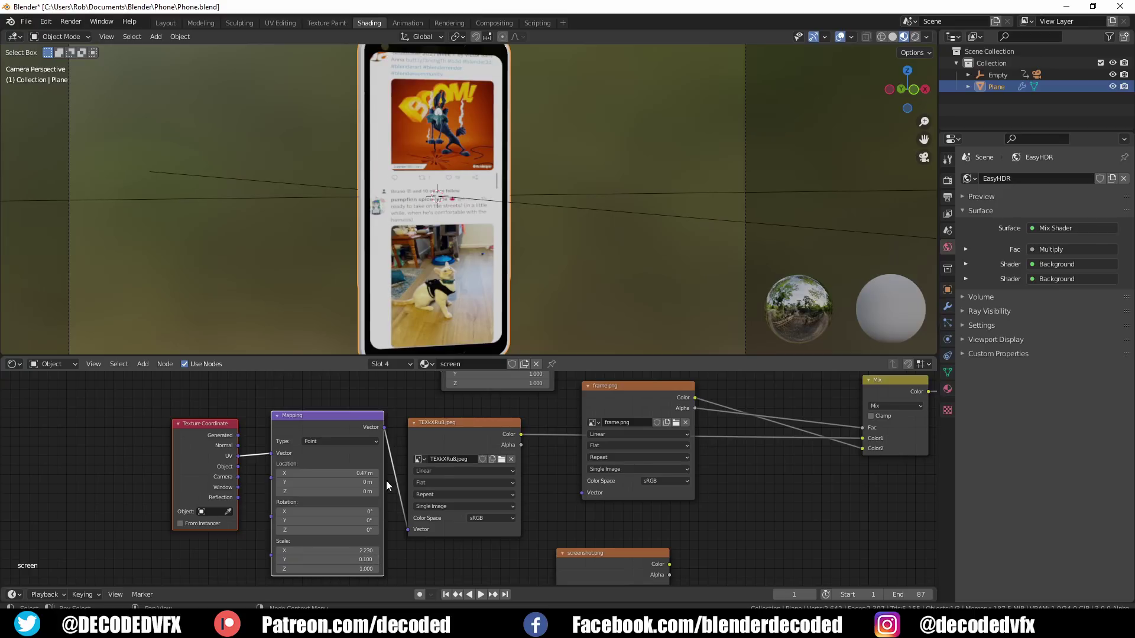
left_click_drag(327, 473, 326, 473)
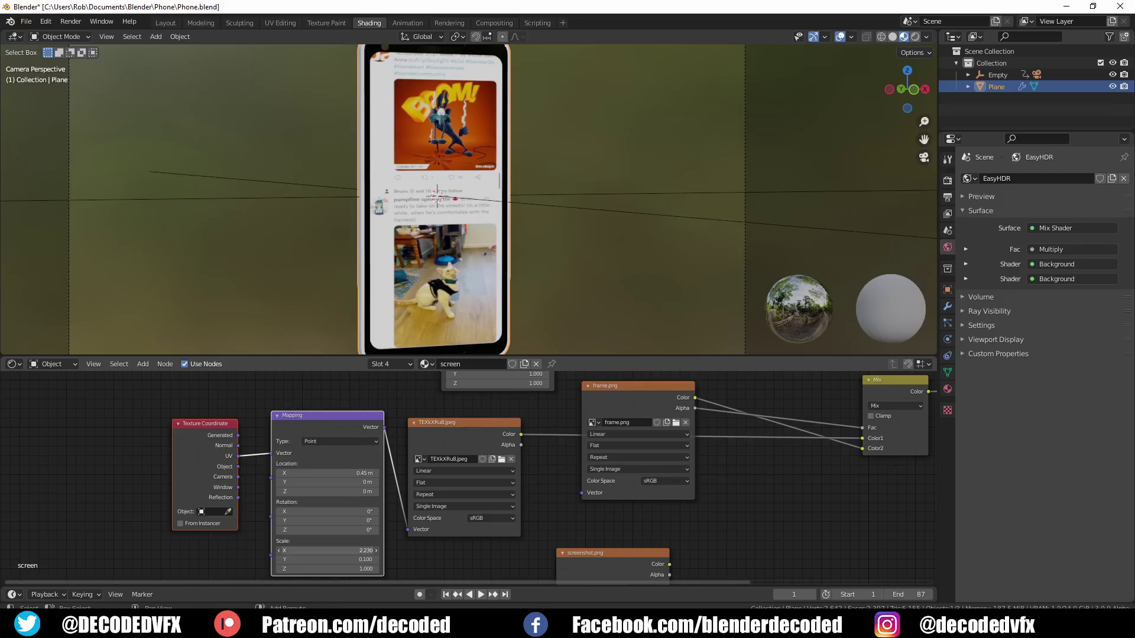
left_click_drag(361, 550, 357, 551)
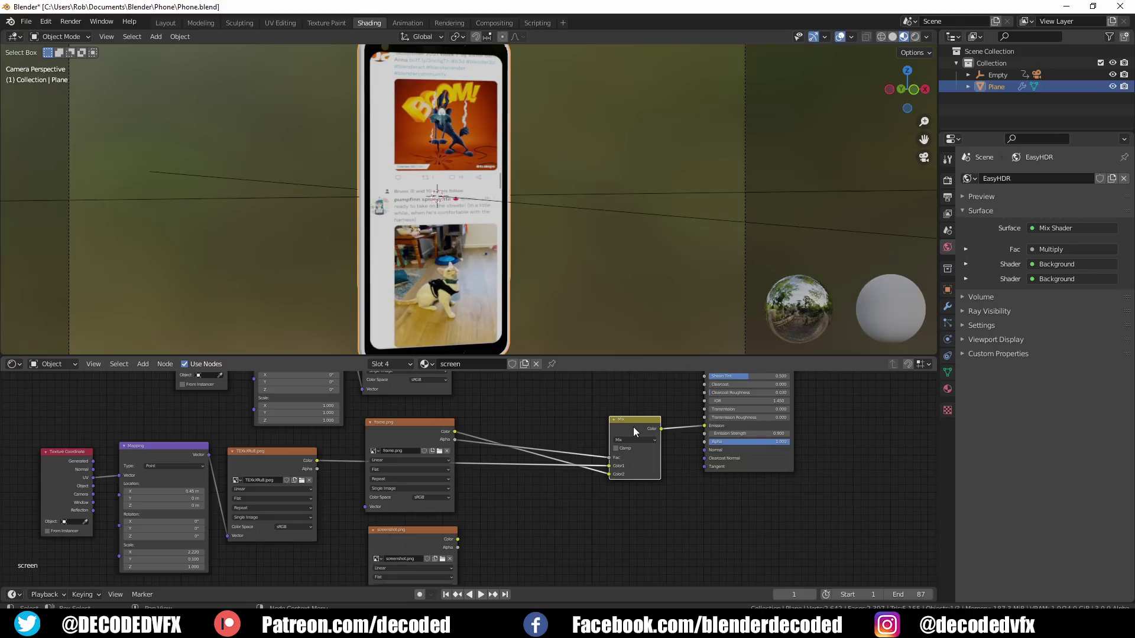
Step: Insert a duplicate Mix node on the Twitter feed's link, connect screenshot.png's Color to its Color2, and set its Fac to 1.000
key("shift+d")
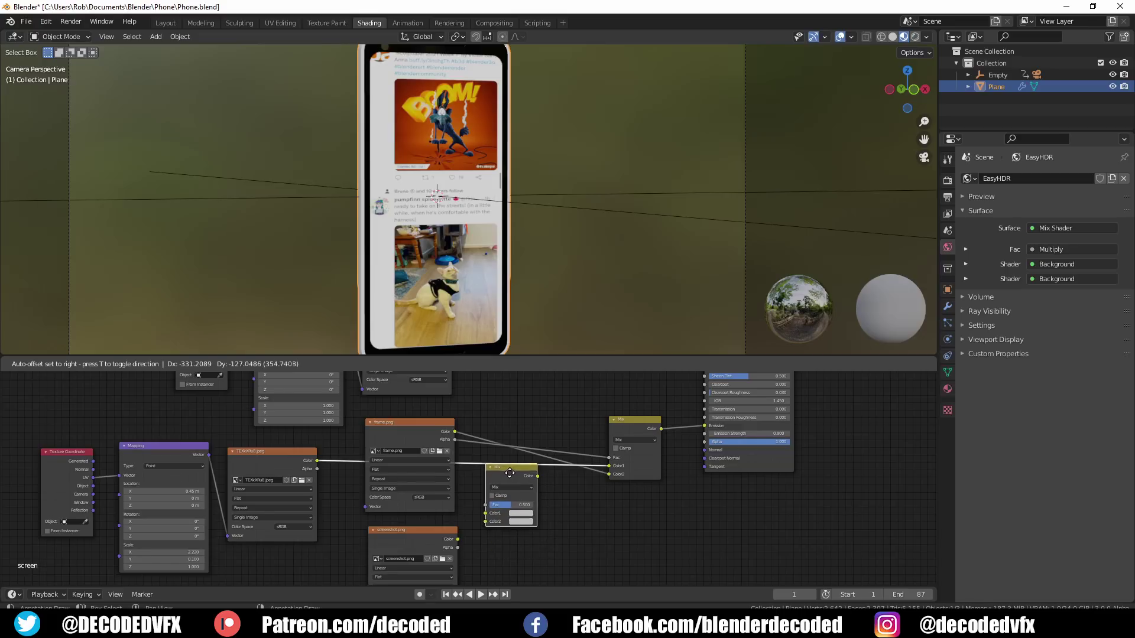
left_click(508, 471)
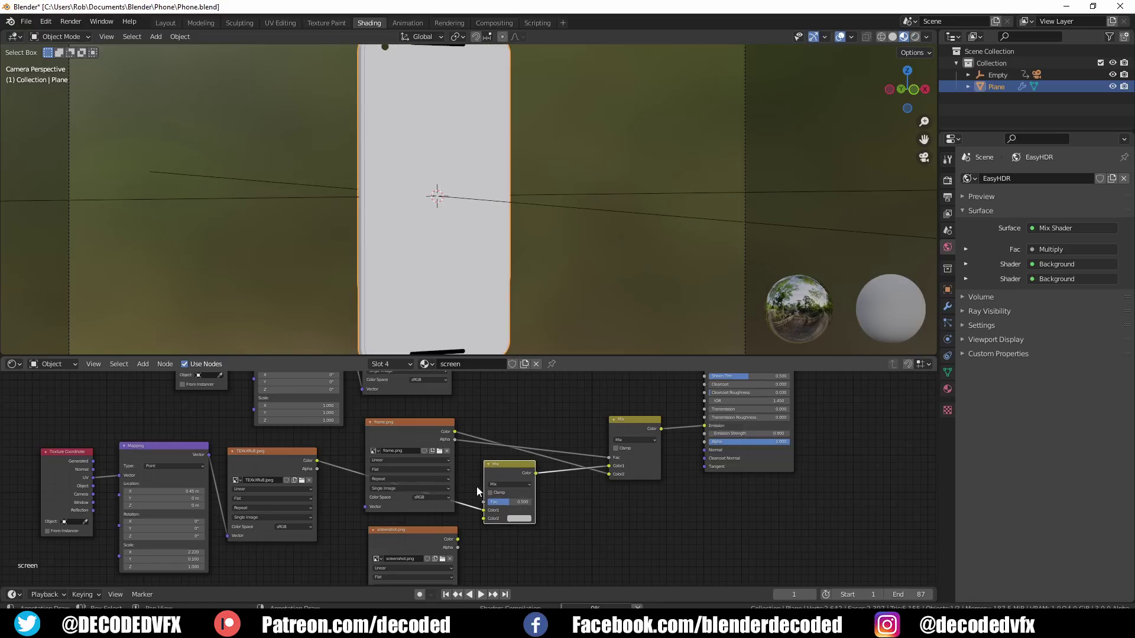
middle_click_drag(475, 487, 554, 454)
scroll(539, 482, "up", 1)
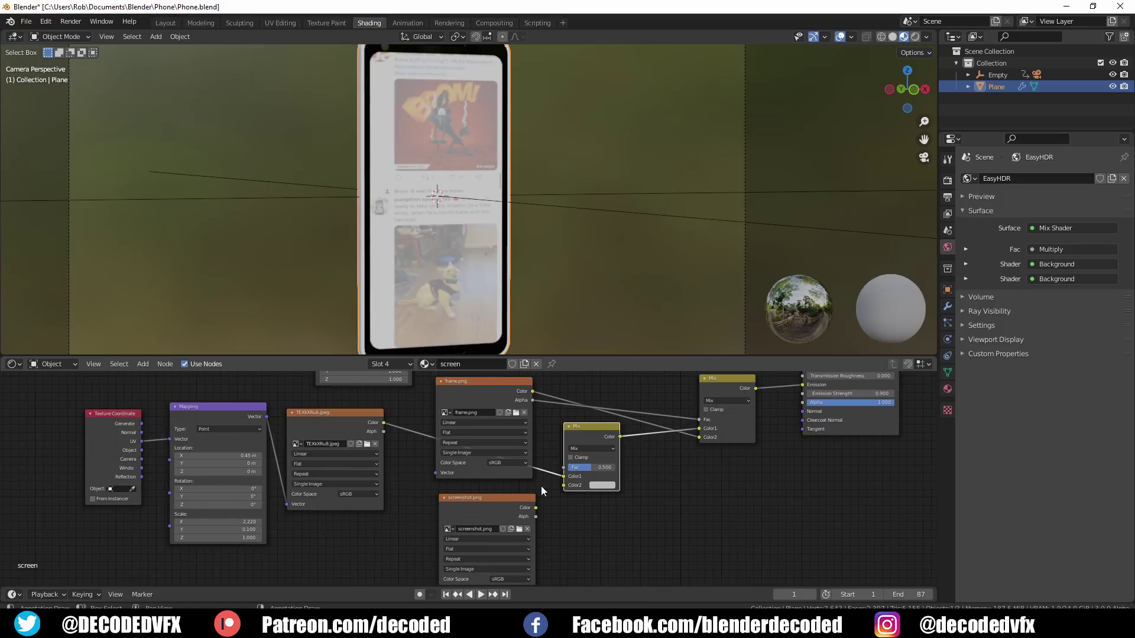
left_click_drag(536, 508, 563, 485)
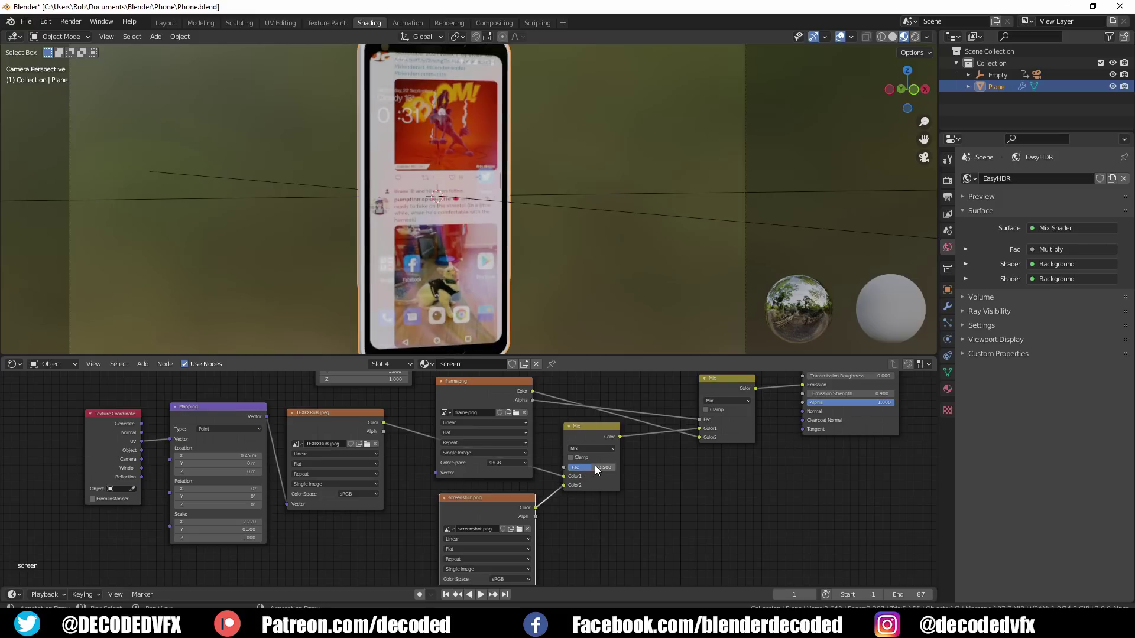
left_click_drag(588, 470, 615, 468)
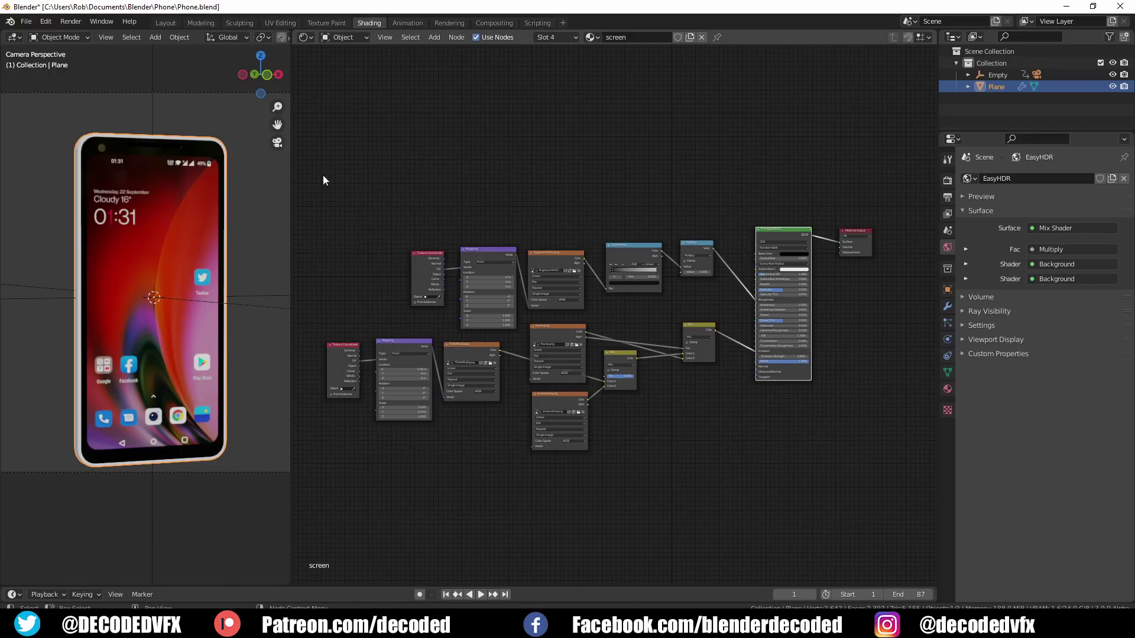
Step: Group all of the screen material's nodes except Material Output and name the group Phone screen
left_click_drag(311, 169, 820, 493)
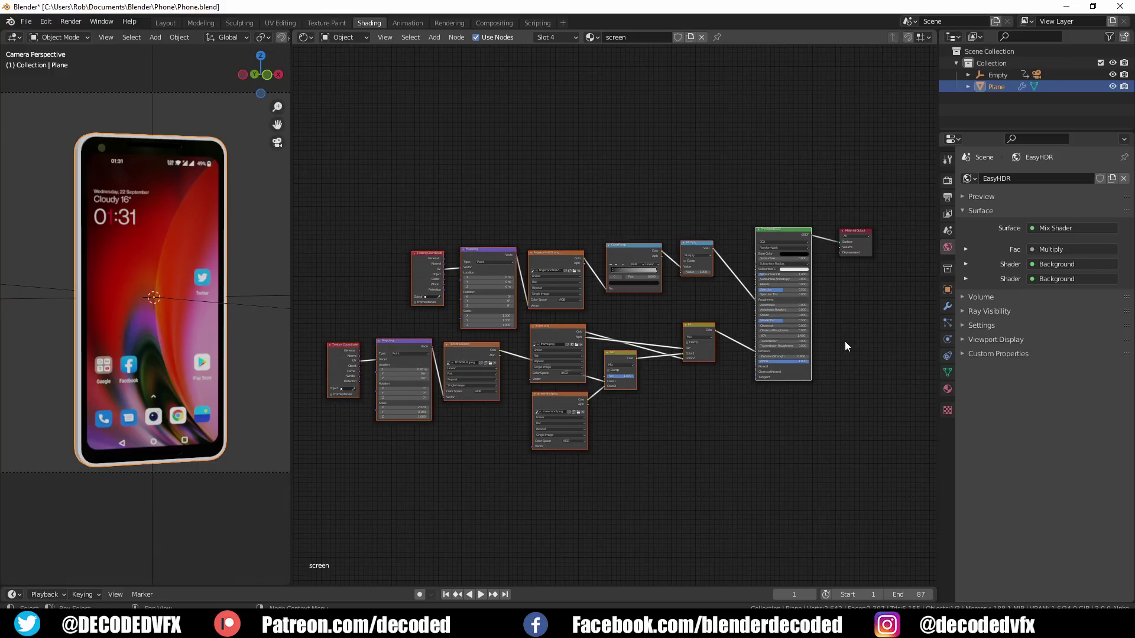
key("ctrl+g")
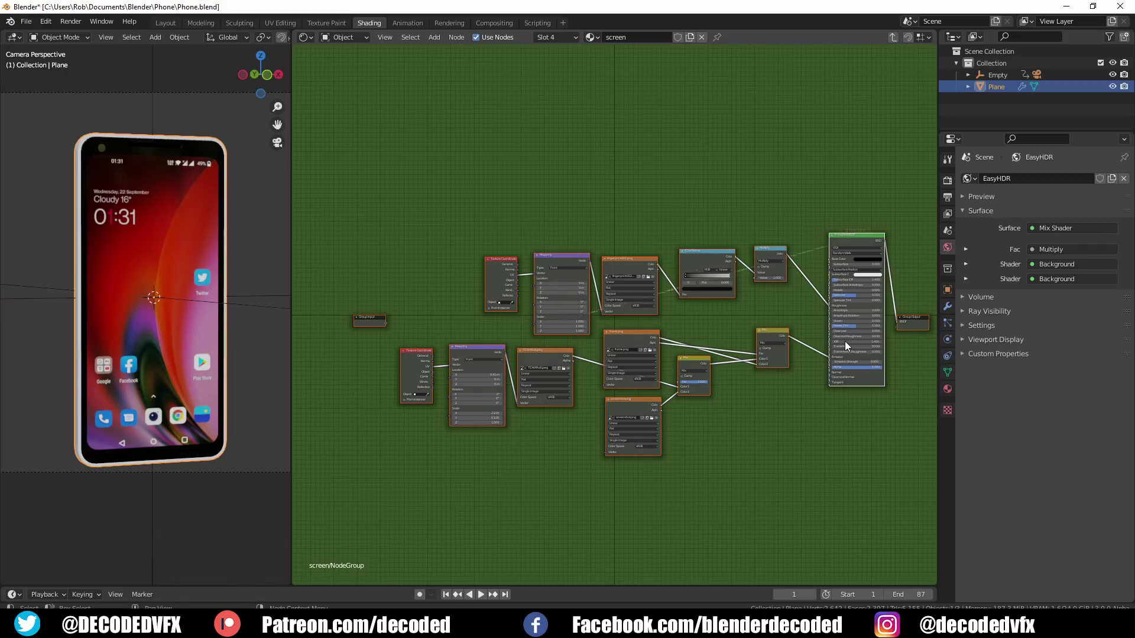
key("Tab")
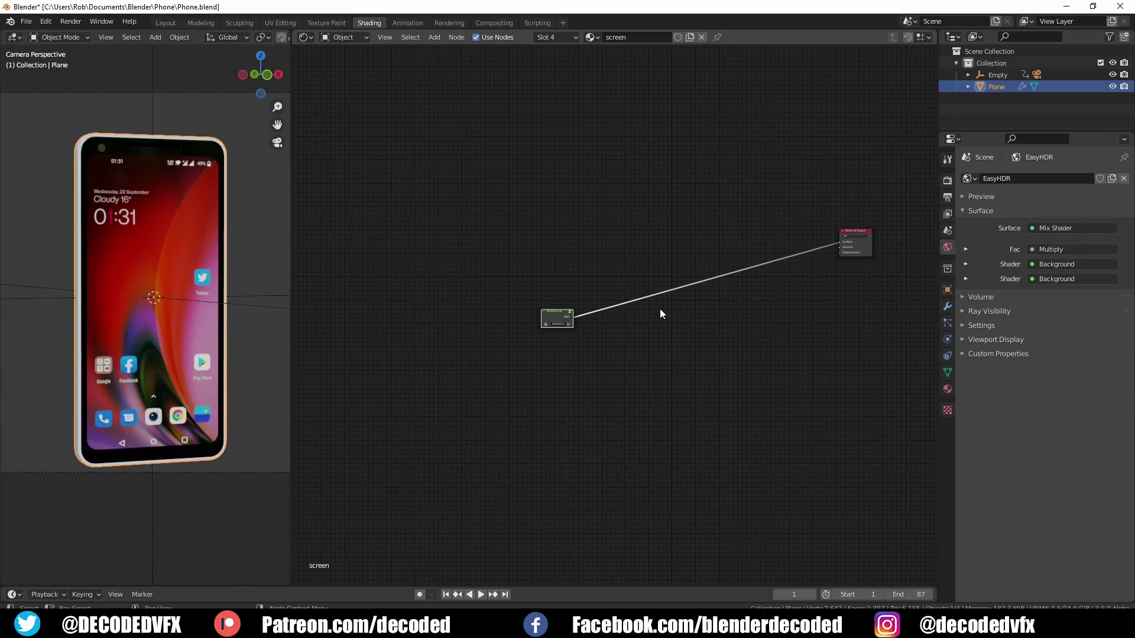
left_click_drag(559, 319, 768, 268)
scroll(771, 268, "up", 4)
middle_click_drag(774, 266, 512, 284)
scroll(511, 283, "up", 2)
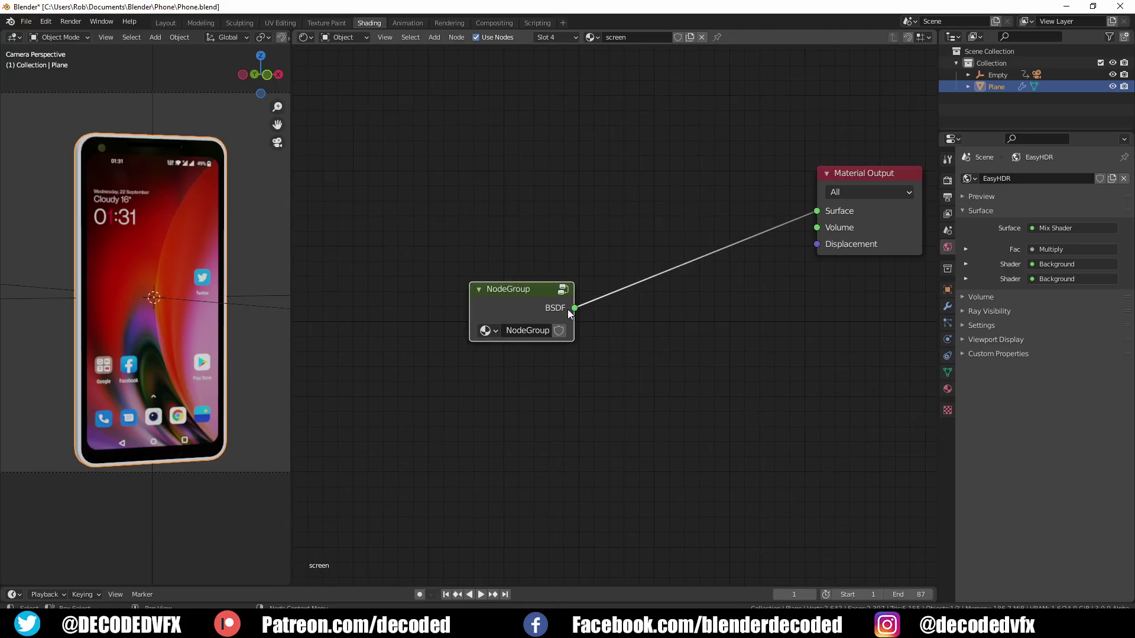
double_click(528, 332)
type("Phone screen")
key("Return")
Step: Inside the Phone screen group, expose the Principled BSDF's Emission Strength as a group input
key("Tab")
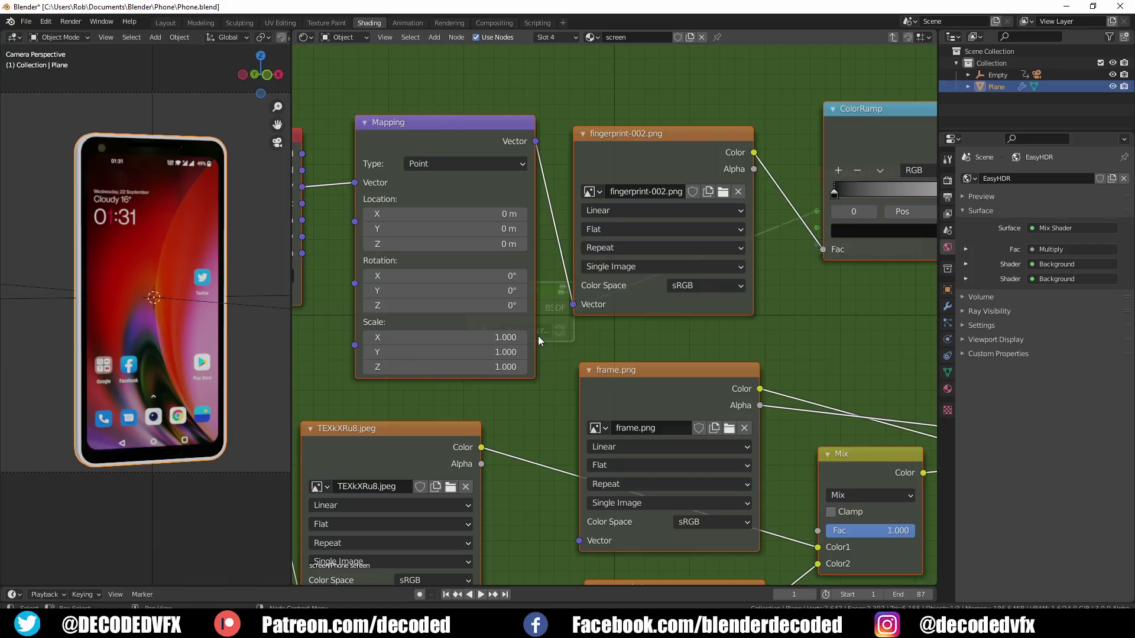
scroll(538, 336, "down", 5)
middle_click_drag(542, 336, 556, 329)
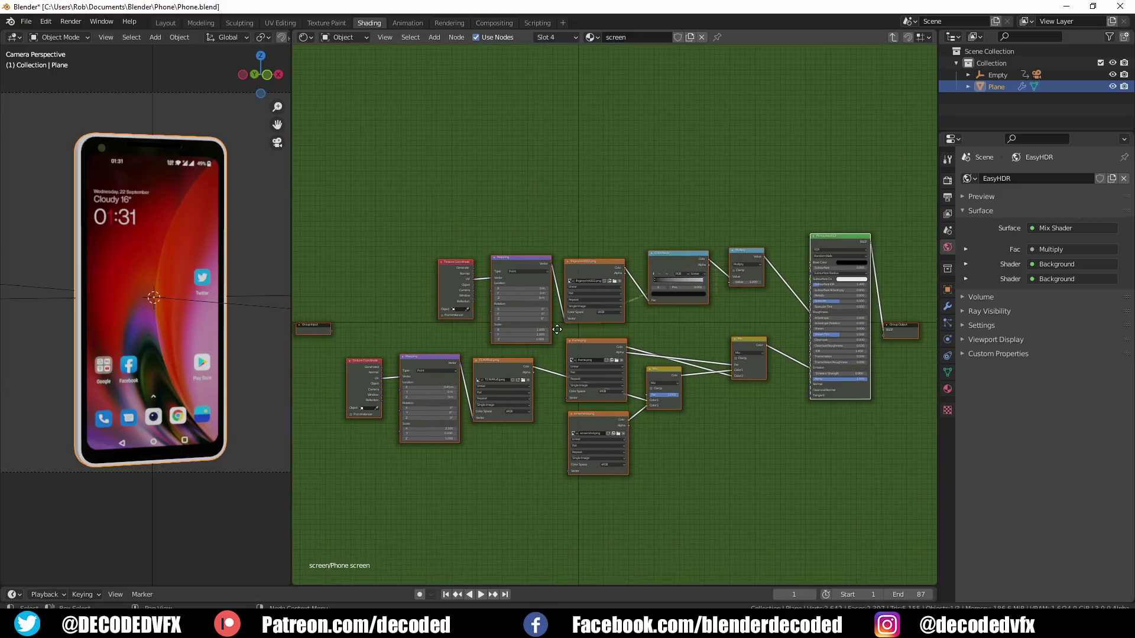
key("n")
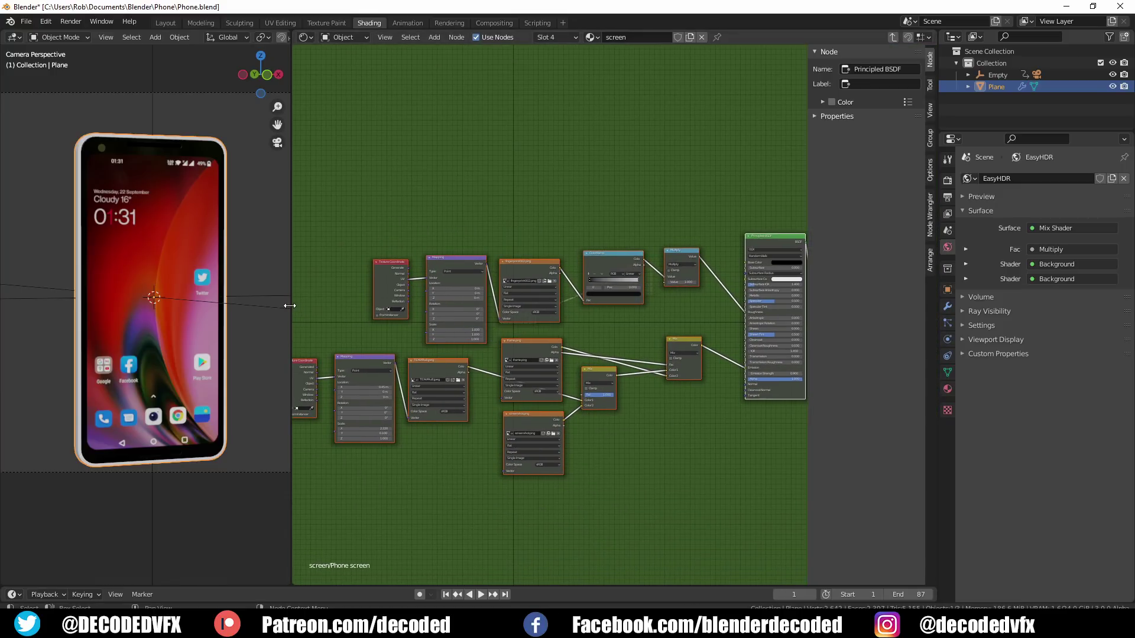
left_click_drag(293, 306, 199, 306)
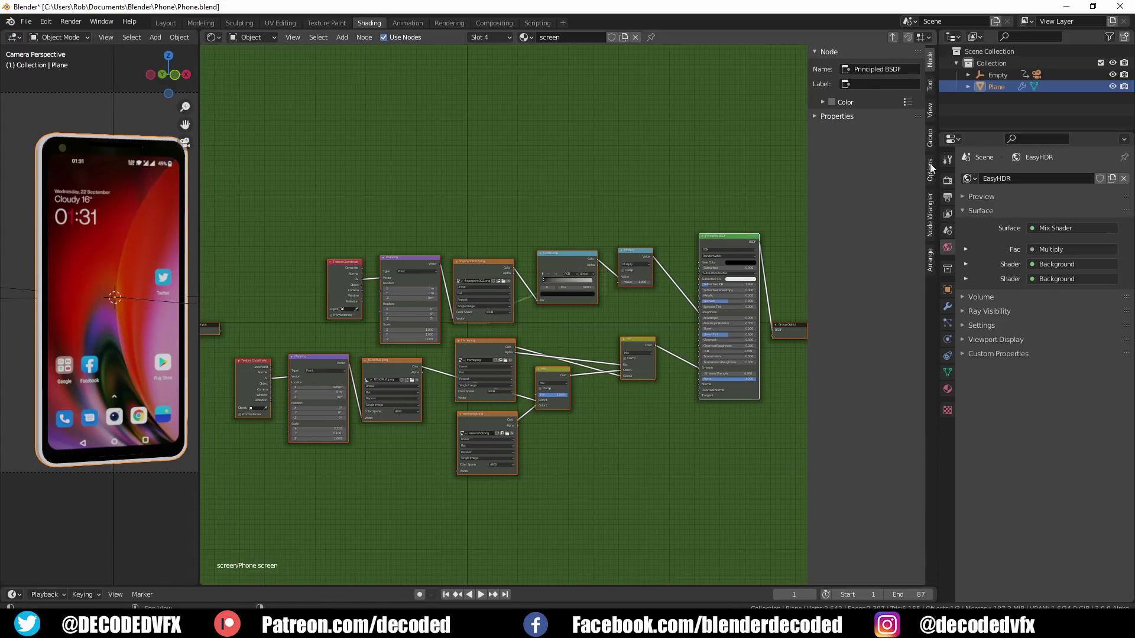
left_click(930, 138)
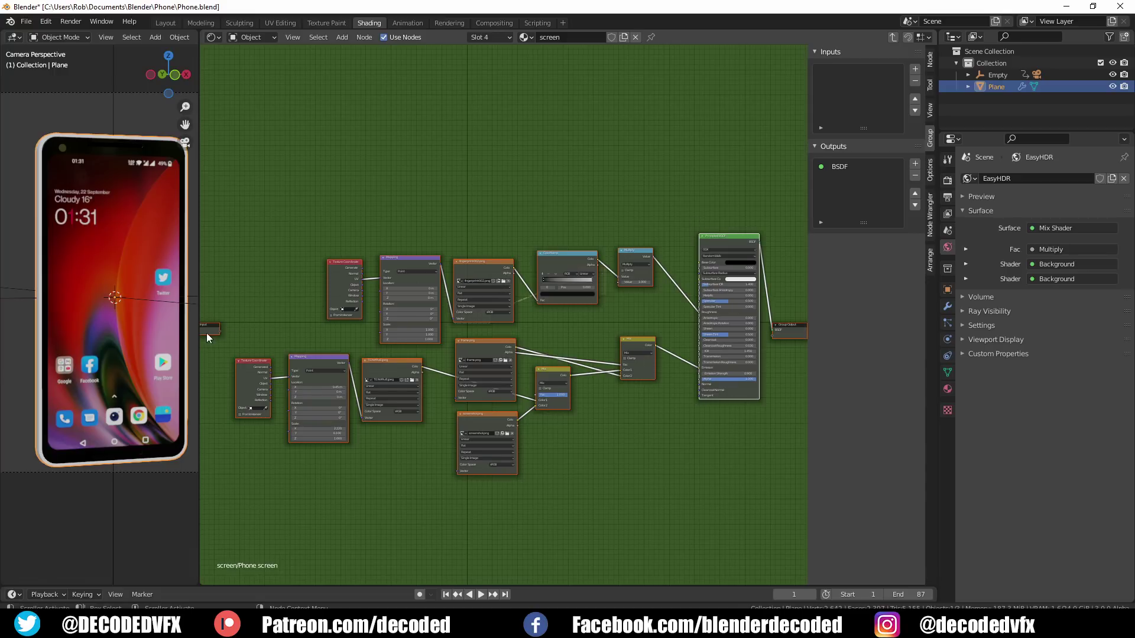
key("g")
left_click(258, 324)
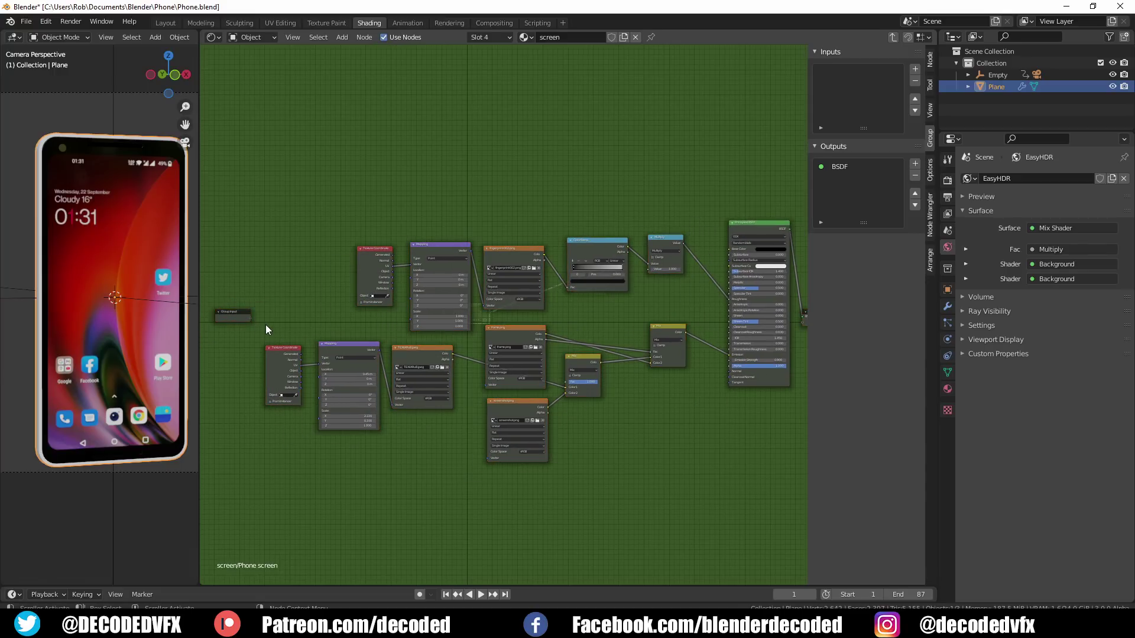
scroll(267, 325, "up", 2)
middle_click_drag(269, 325, 257, 325)
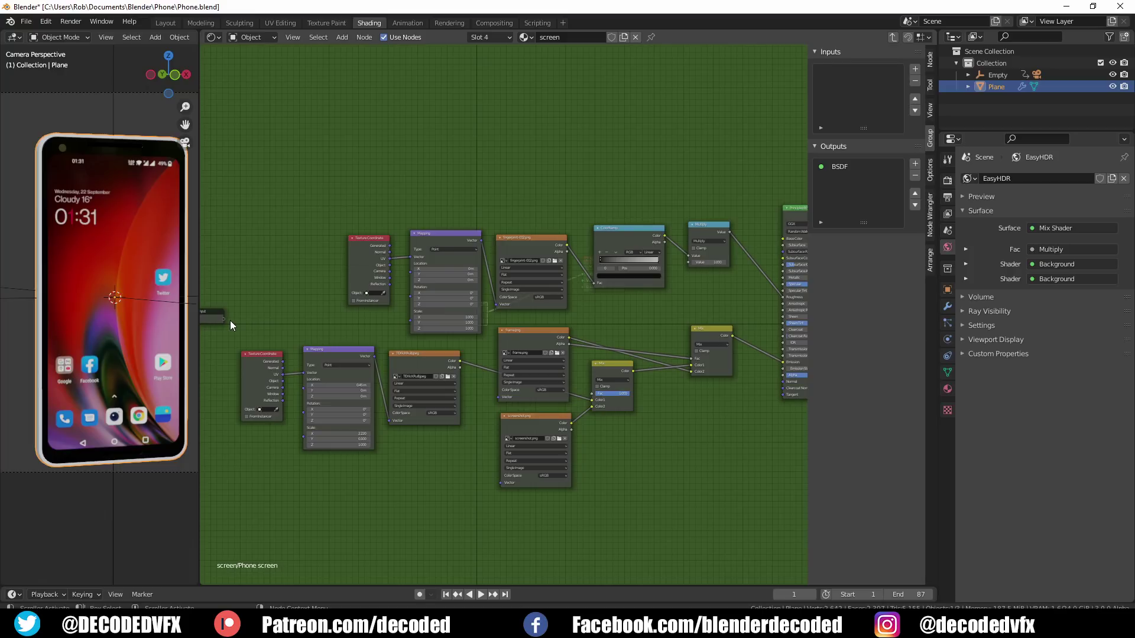
left_click_drag(224, 319, 781, 369)
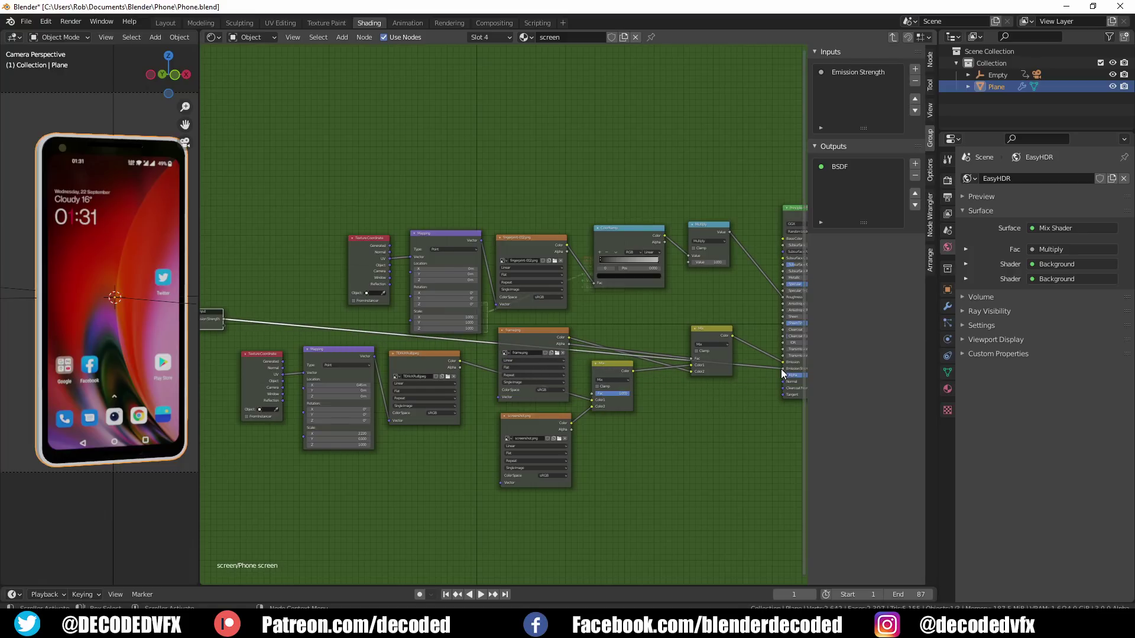
Step: Give the Emission Strength group input a default of 0.000 and a maximum of 1.500
left_click(851, 71)
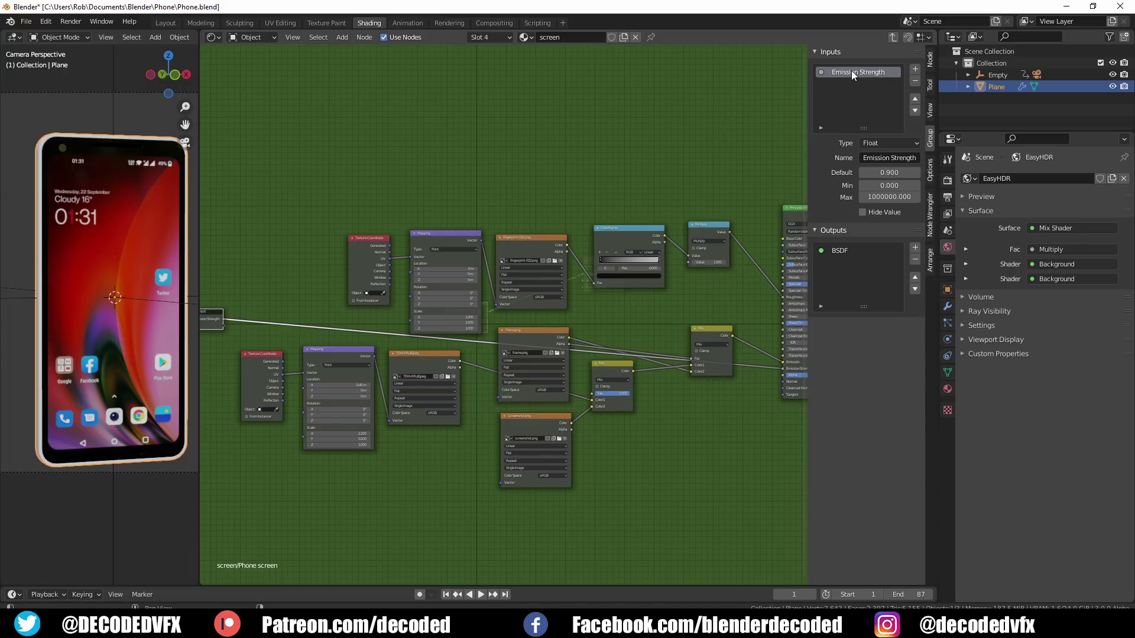
left_click(874, 173)
key("BackSpace")
key("BackSpace")
key("Return")
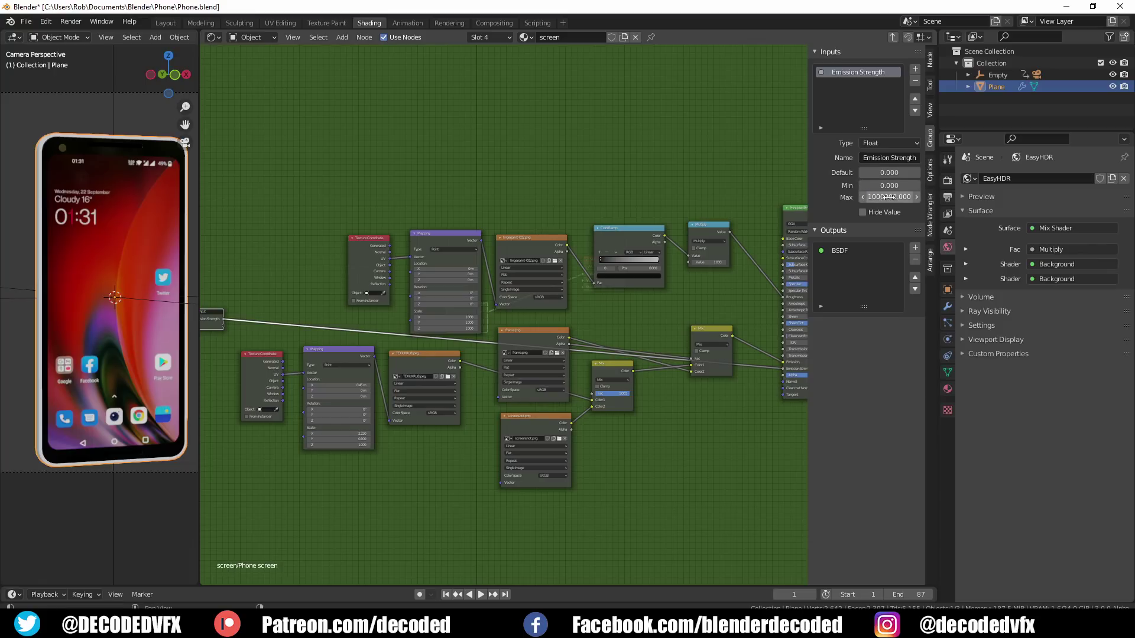
left_click(887, 197)
type("1.5")
key("Return")
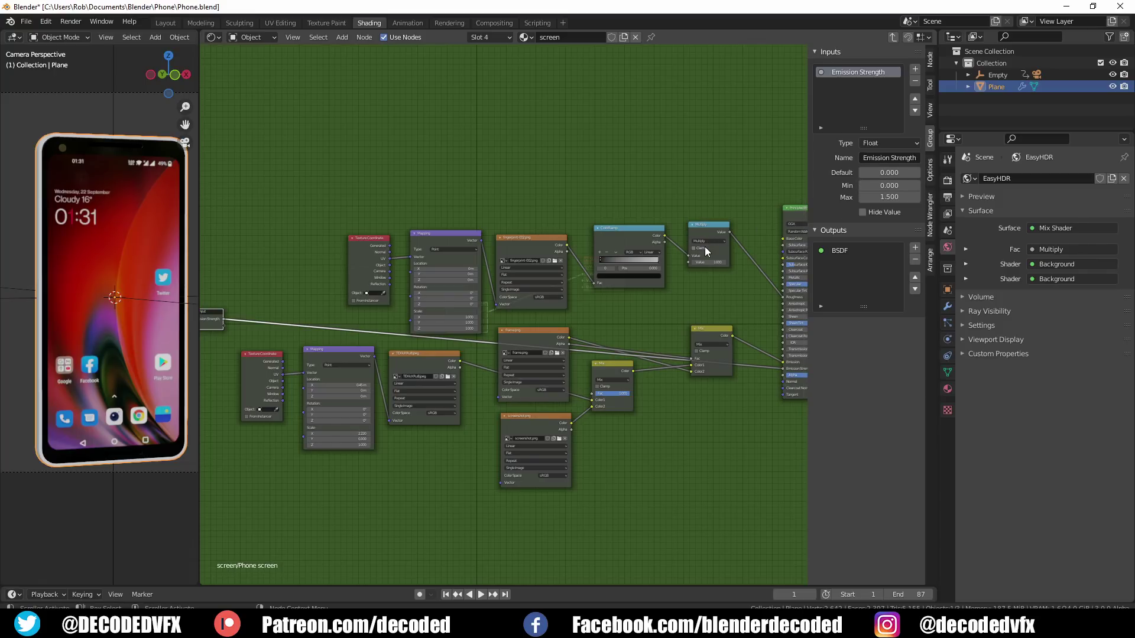
Step: Return to the main material tree and raise the Phone screen group's Emission Strength to 1.500
key("Tab")
scroll(487, 295, "up", 3)
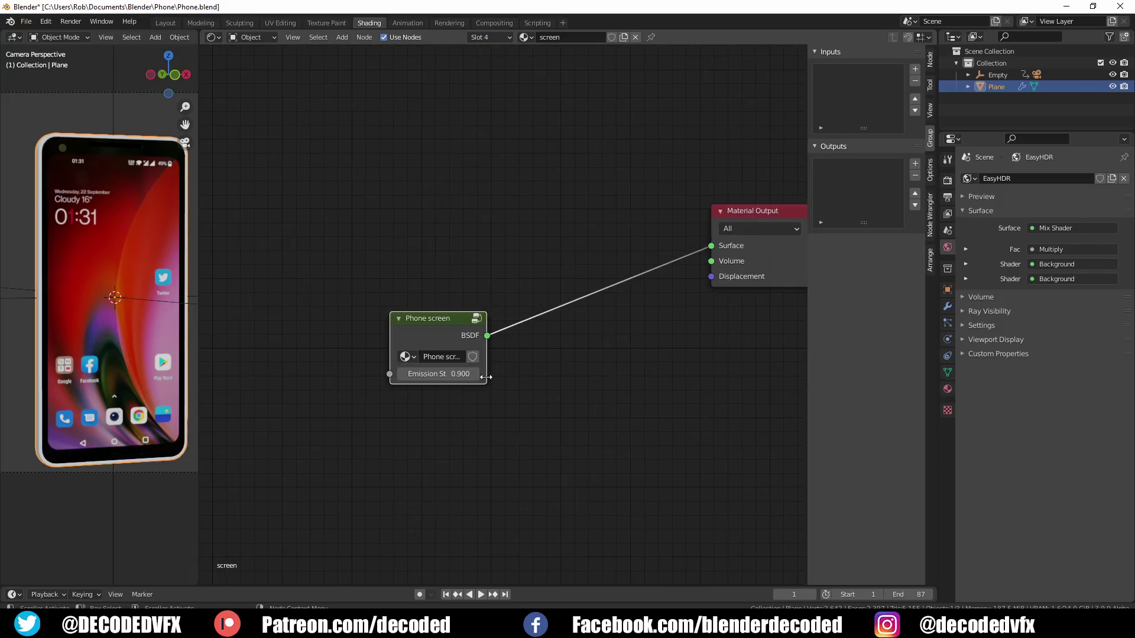
left_click_drag(437, 374, 470, 373)
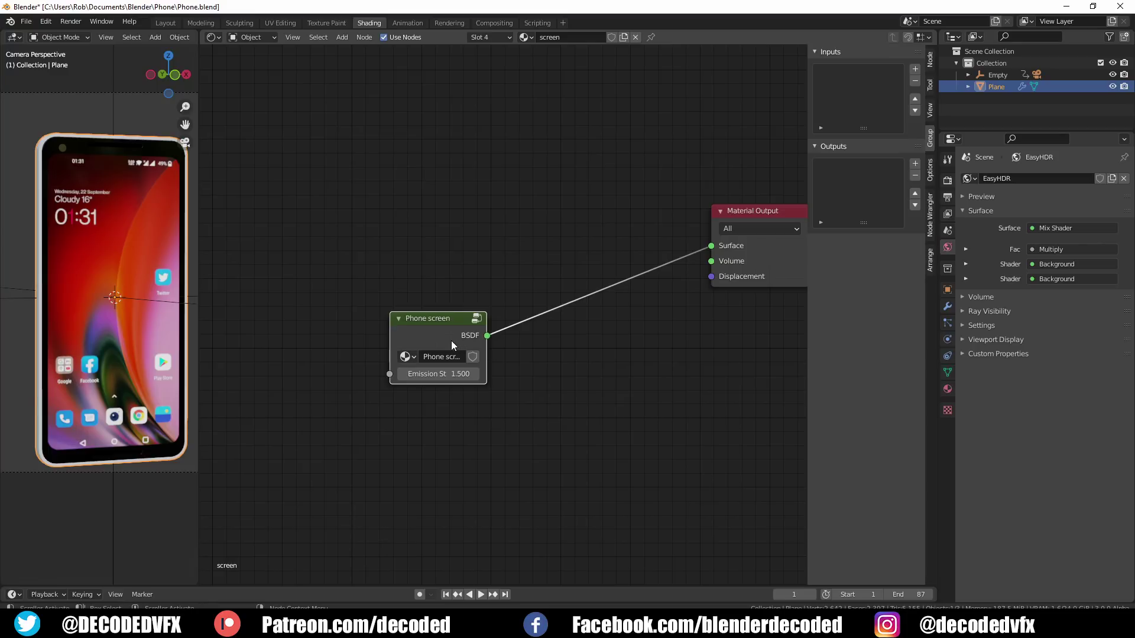
Step: Reopen the Phone screen group and rename its Emission Strength input to Screen on/off
key("Tab")
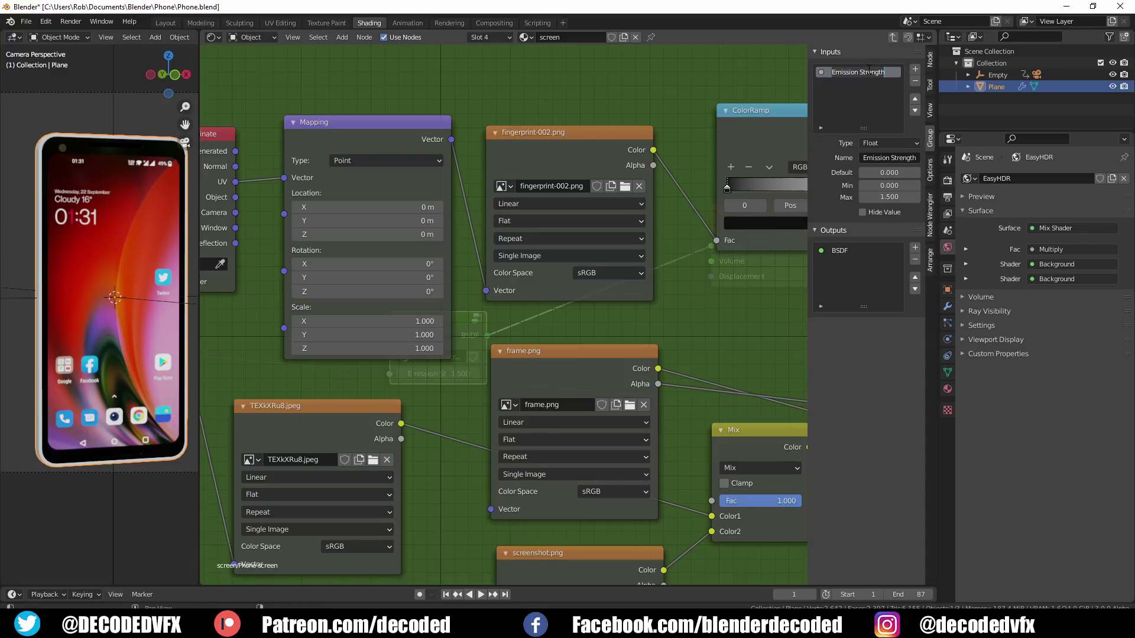
type("Screen on/off")
key("Return")
Step: Expose the Fac of the Mix node blending the feed and screenshot as a group input named Twitter, and try it on the group node
scroll(593, 178, "down", 5)
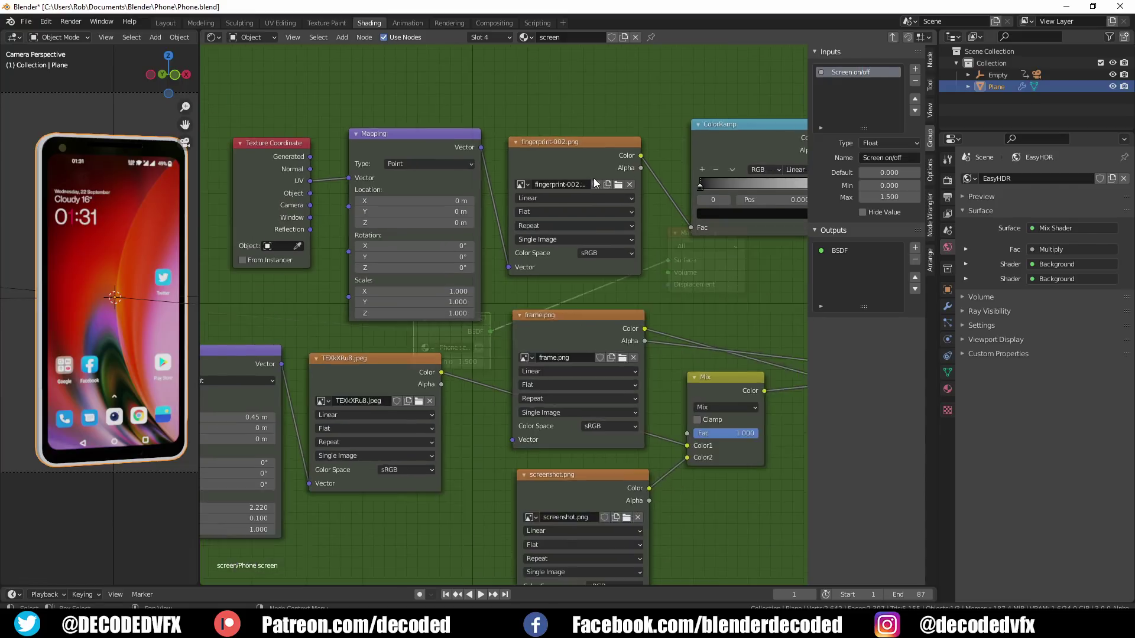
middle_click_drag(593, 179, 538, 209)
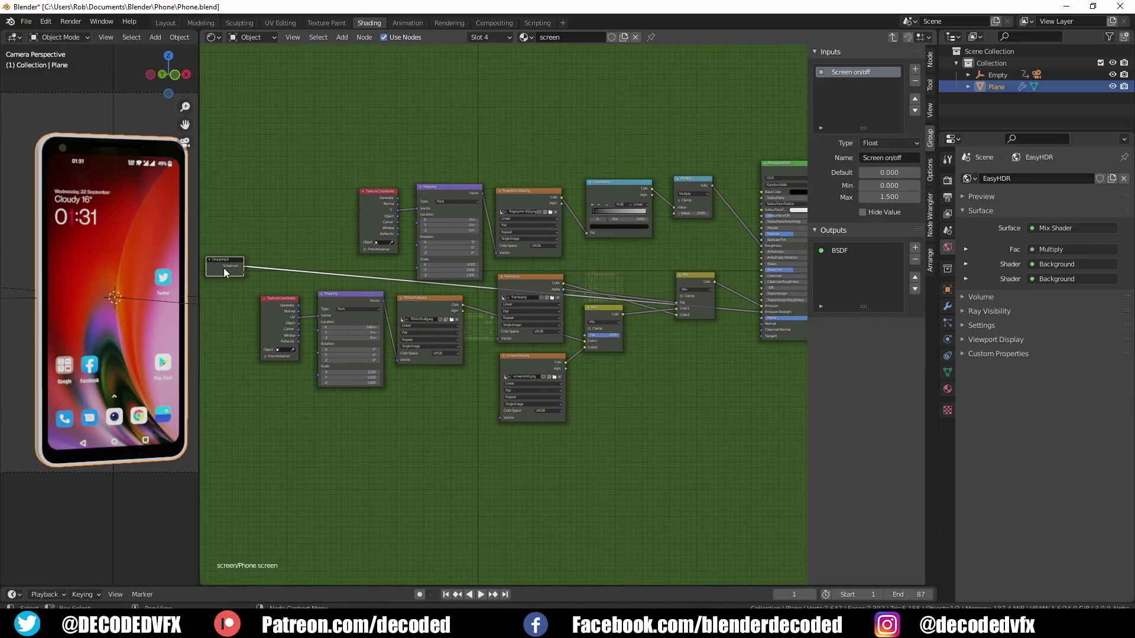
left_click_drag(225, 268, 328, 268)
middle_click_drag(430, 288, 359, 320)
scroll(359, 321, "up", 1)
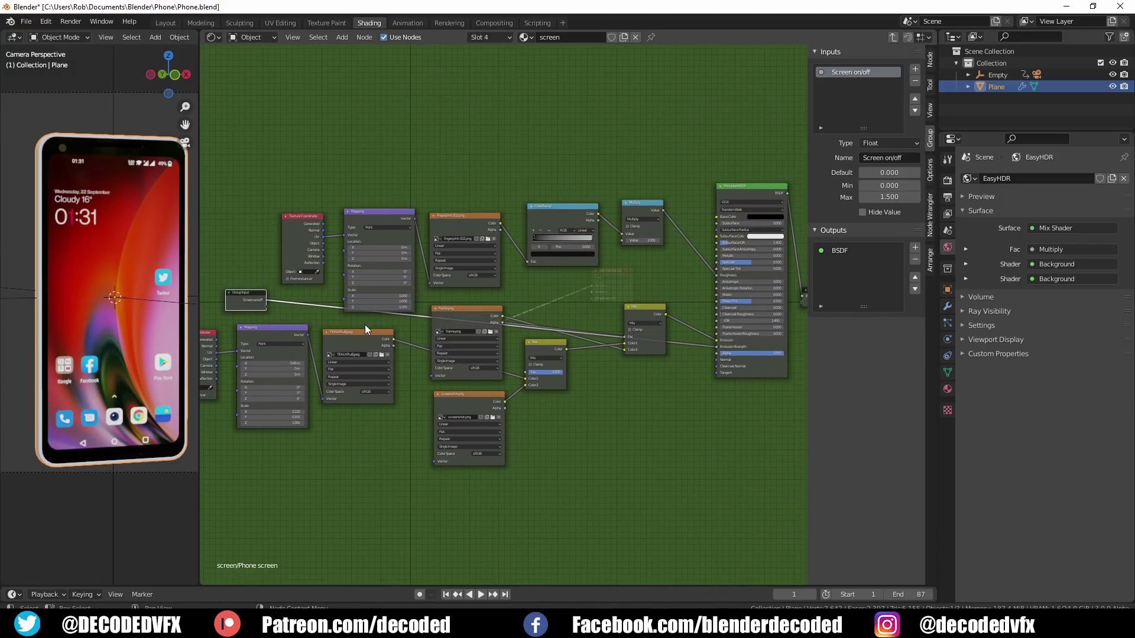
scroll(528, 371, "up", 2)
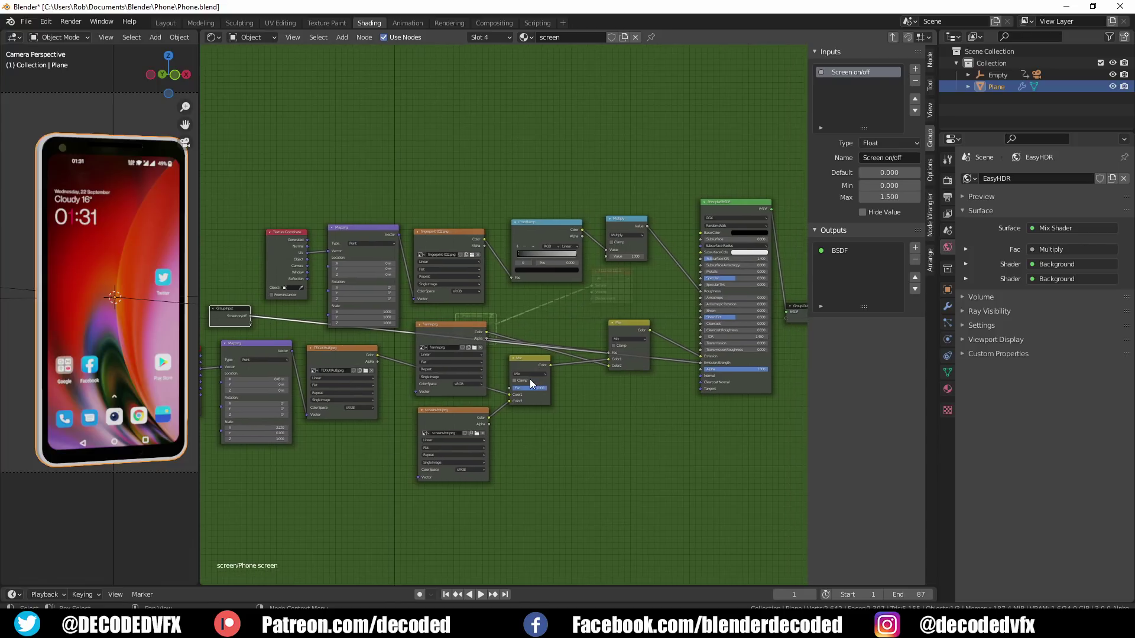
mouse_move(534, 389)
left_mouse_down()
mouse_move(494, 389)
mouse_move(537, 389)
left_mouse_up()
scroll(522, 390, "down", 3)
key("Tab")
scroll(478, 341, "up", 4)
mouse_move(509, 361)
left_mouse_down()
mouse_move(418, 361)
mouse_move(515, 361)
mouse_move(419, 361)
mouse_move(502, 360)
left_mouse_up()
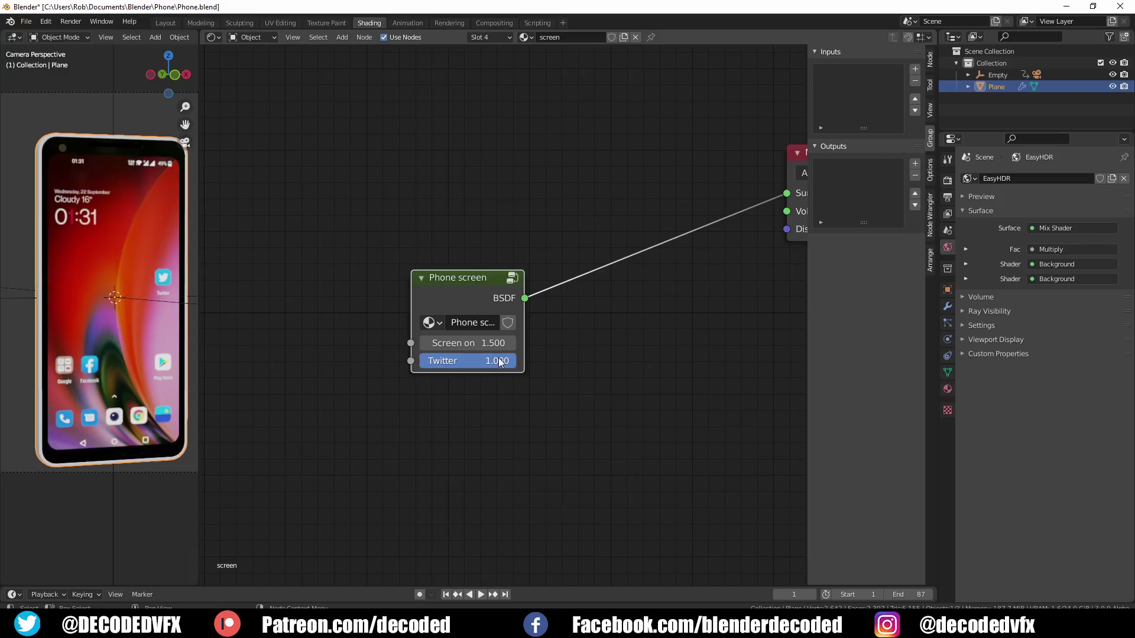
Step: Inside the group, connect a new Location group input to the Location of the Twitter feed's Mapping node
key("Tab")
scroll(518, 336, "down", 8)
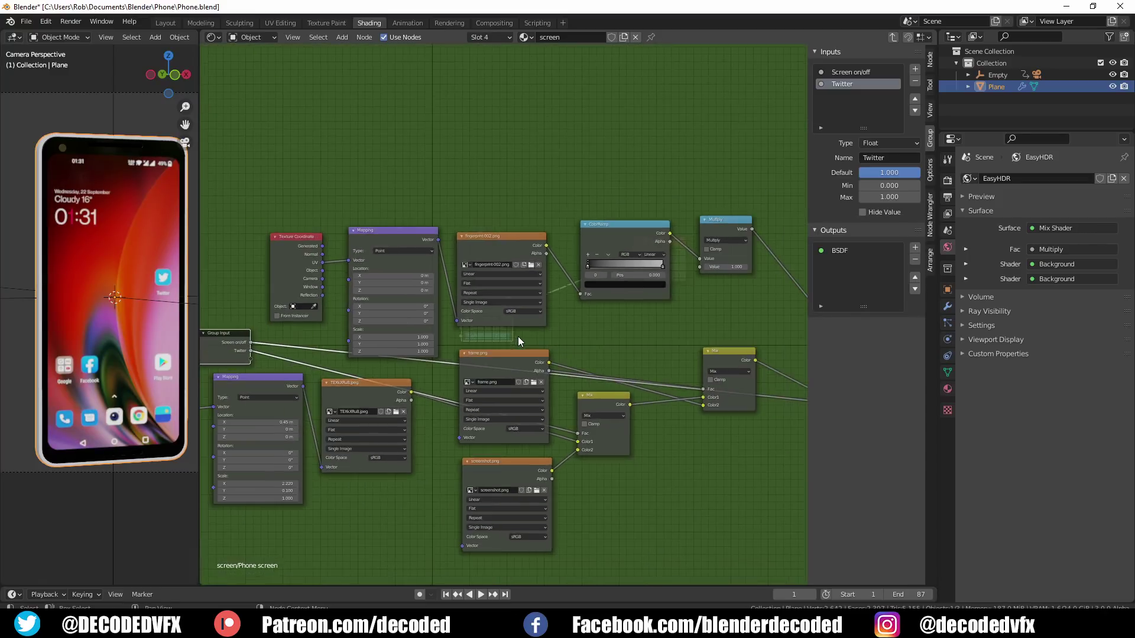
left_click_drag(321, 340, 298, 319)
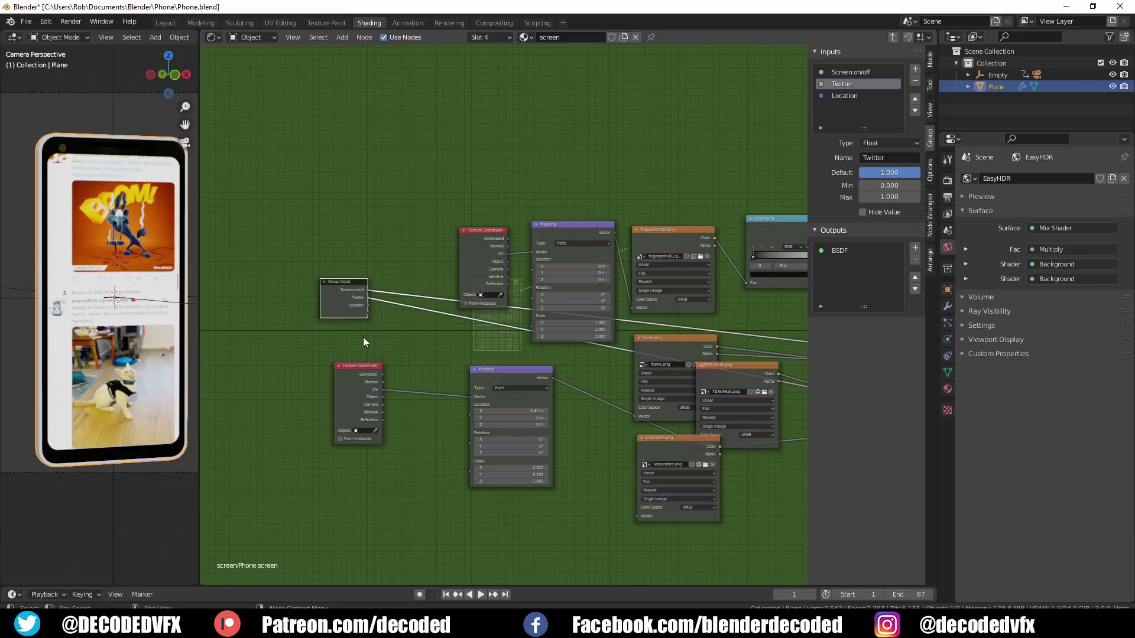
scroll(363, 337, "up", 3)
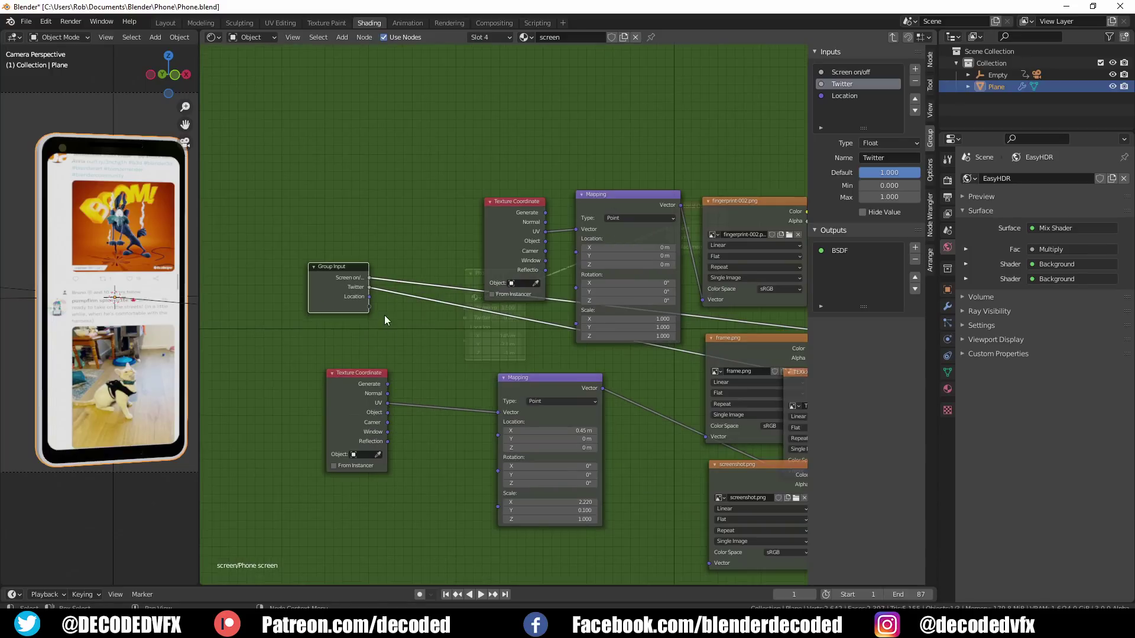
left_click_drag(367, 295, 540, 447)
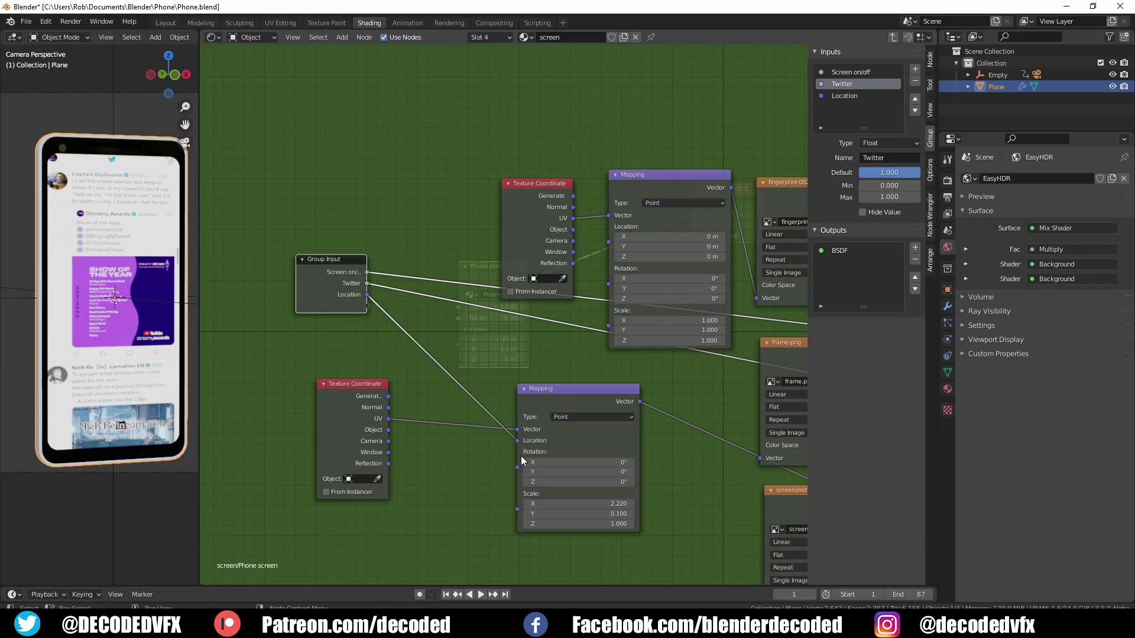
Step: Rename the Location group input to Twitter scroll and return to the main material tree
left_click(854, 97)
type("Tw")
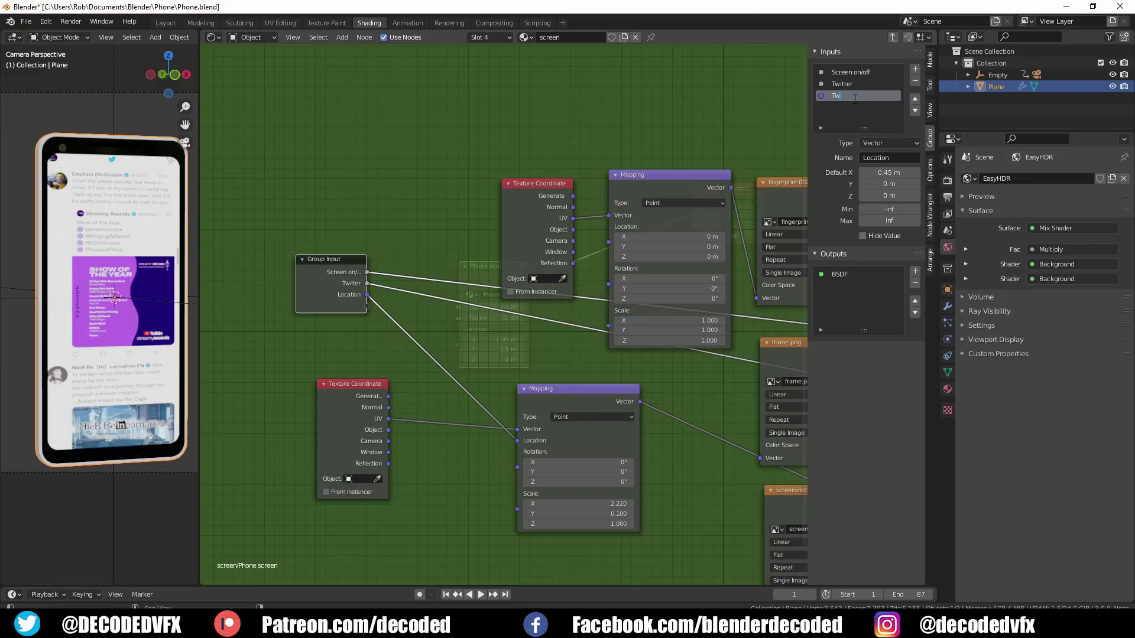
type("itter scroll")
key("Return")
key("Tab")
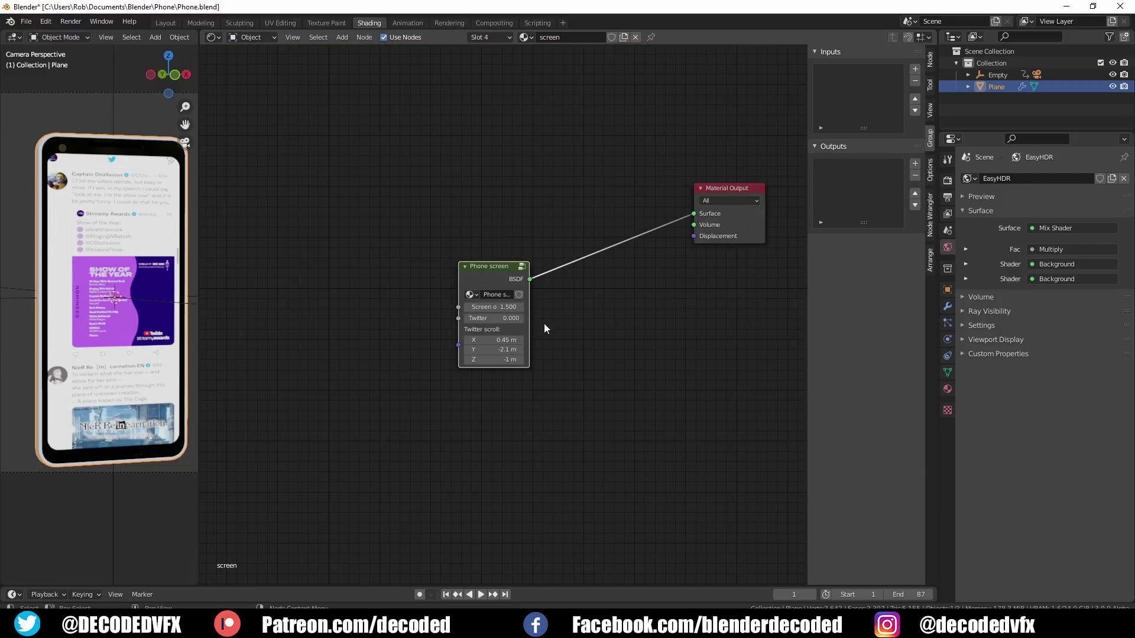
scroll(544, 329, "up", 2)
left_click_drag(467, 377, 509, 361)
key("ctrl+z")
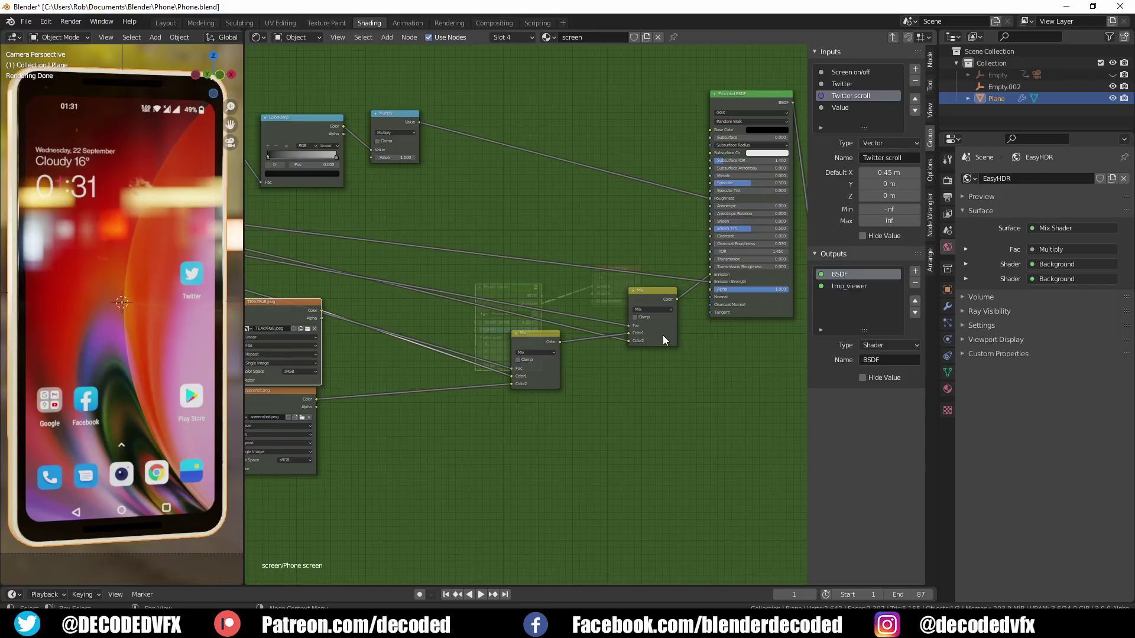
Step: Duplicate the Mix node and use it to combine screenshot.png in Color1 with maps overlay.png in Color2
left_click_drag(541, 373, 554, 373)
middle_click_drag(398, 410, 489, 392)
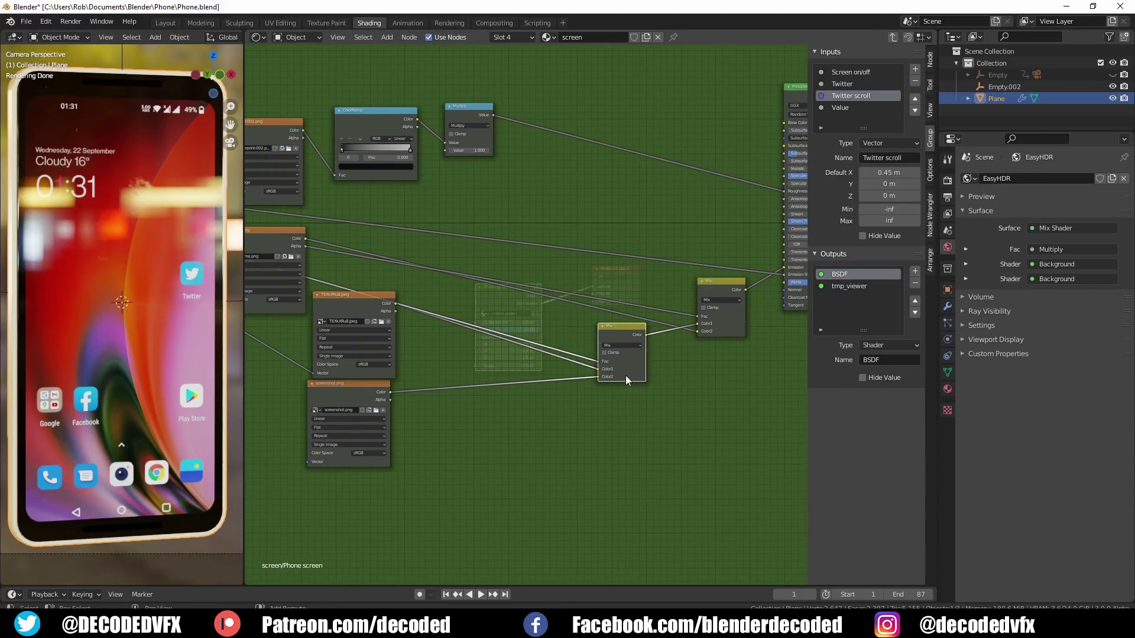
key("shift+d")
left_click(533, 435)
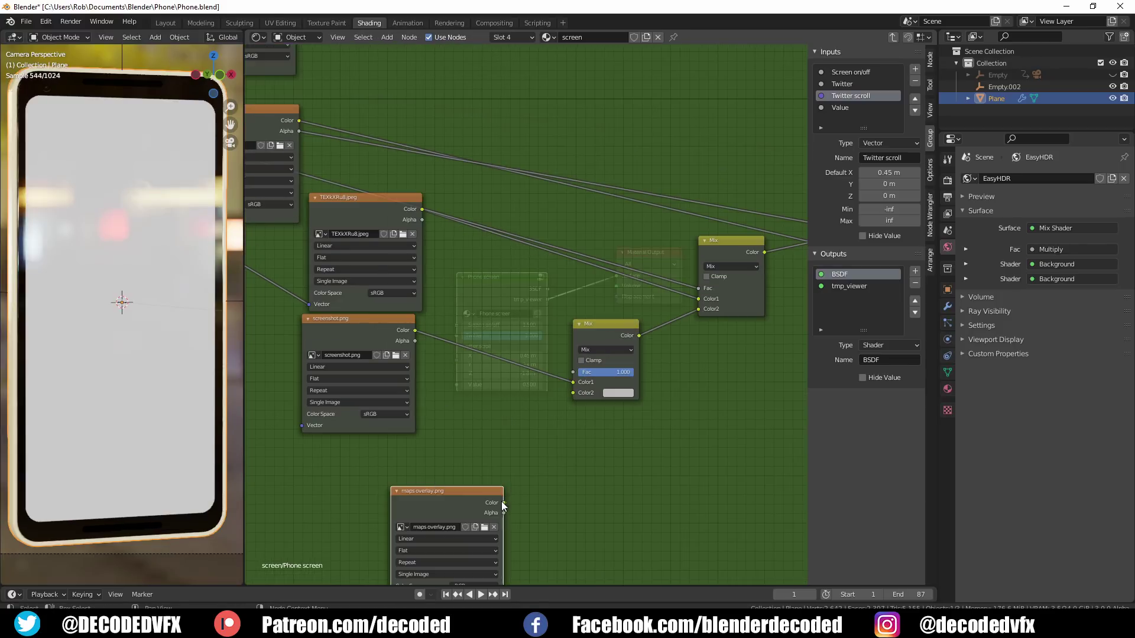
left_click_drag(501, 502, 579, 397)
scroll(579, 397, "down", 3)
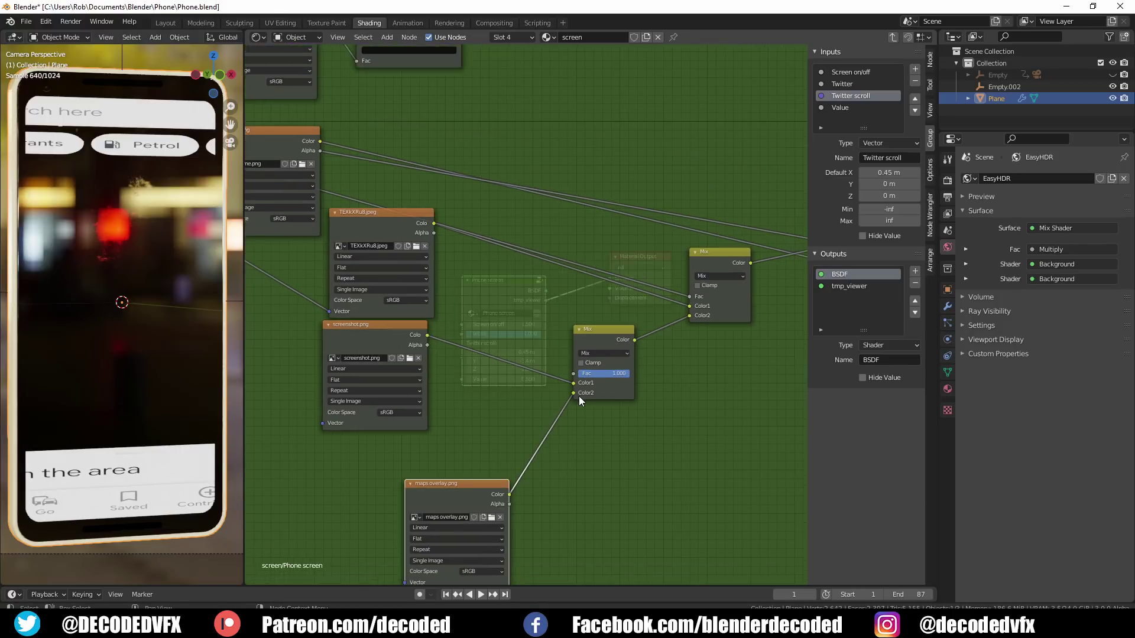
Step: Add texture mapping to maps overlay.png and fit it to the screen with location X -0.59, Y -0.05 m and scale X 2.270, Y 1.060
middle_click_drag(530, 423, 601, 419)
key("ctrl+t")
scroll(443, 508, "up", 2)
scroll(443, 508, "up", 2)
middle_click_drag(443, 508, 505, 454)
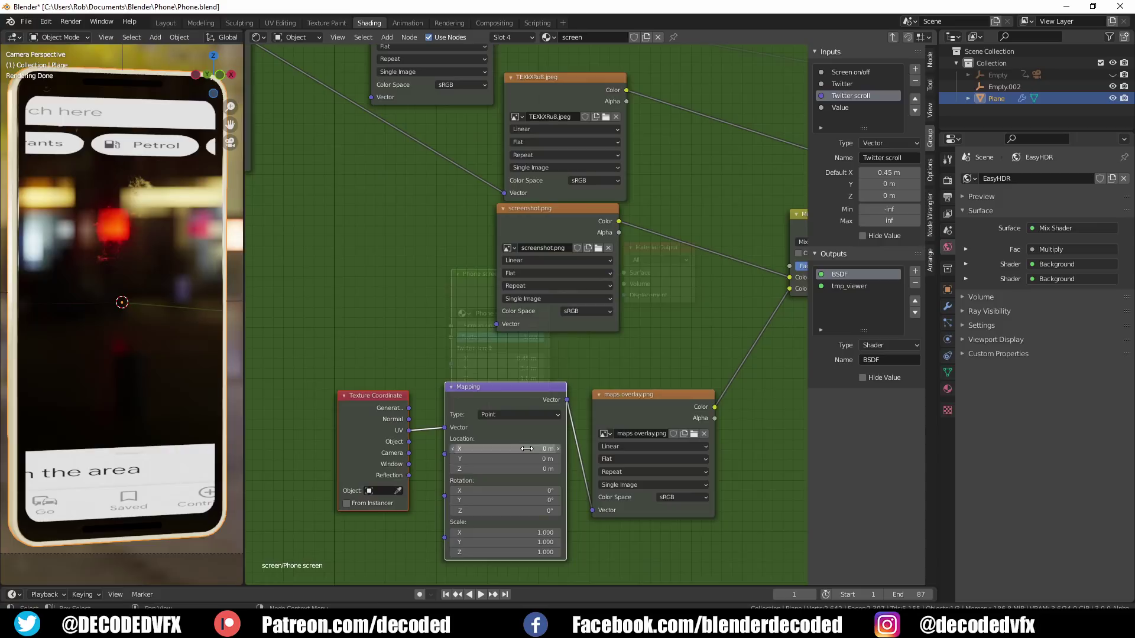
mouse_move(530, 533)
left_mouse_down()
mouse_move(561, 532)
mouse_move(520, 532)
left_mouse_up()
left_click_drag(519, 448, 486, 449)
left_click_drag(508, 533, 546, 532)
left_click_drag(509, 449, 490, 449)
left_click_drag(546, 532, 524, 541)
left_click_drag(514, 458, 511, 459)
Step: Insert a duplicate Mix node after the maps overlay, feeding the overlay's color into Color2 and its alpha into Fac
scroll(568, 414, "down", 5)
middle_click_drag(643, 418, 469, 420)
scroll(509, 381, "up", 3)
left_click(593, 317)
key("shift+d")
left_click(550, 407)
left_click_drag(541, 353, 644, 361)
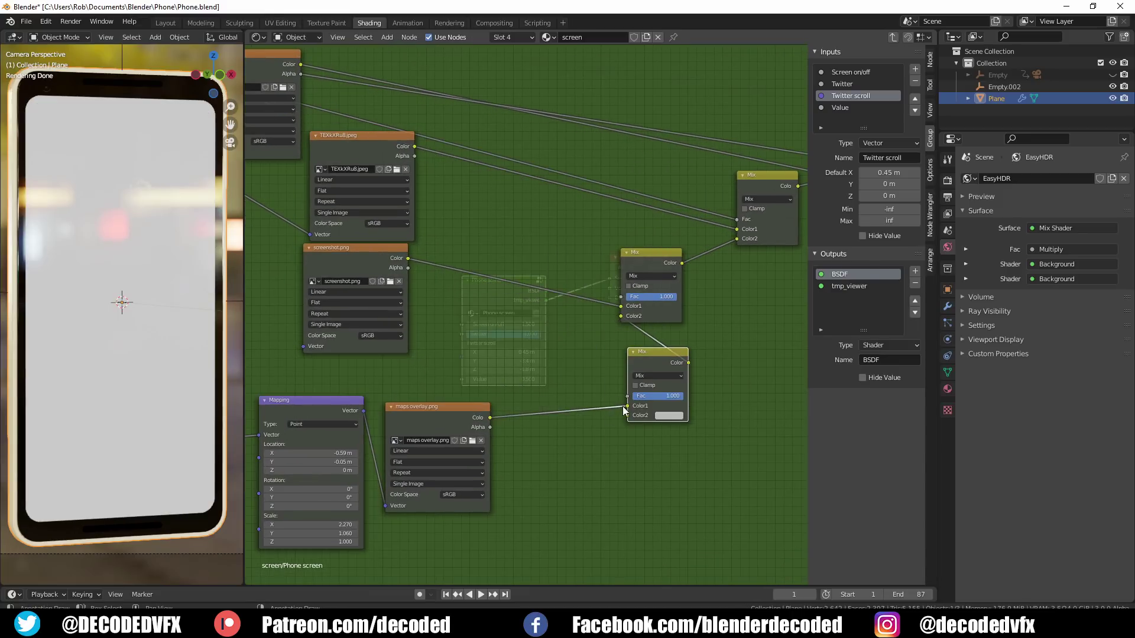
left_click_drag(625, 406, 629, 416)
left_click_drag(490, 427, 627, 396)
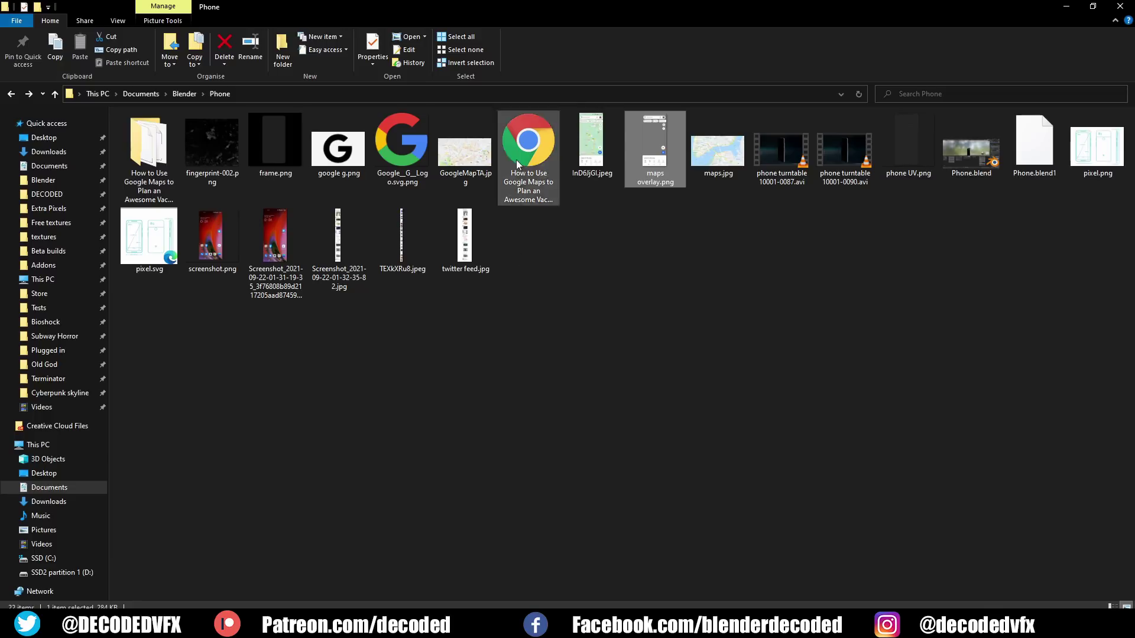
Step: Import GoogleMapTA.jpg as an image texture, connect its color to Color1 of the overlay Mix node, and place it below the overlay
left_click_drag(465, 151, 428, 410)
left_click_drag(519, 420, 565, 306)
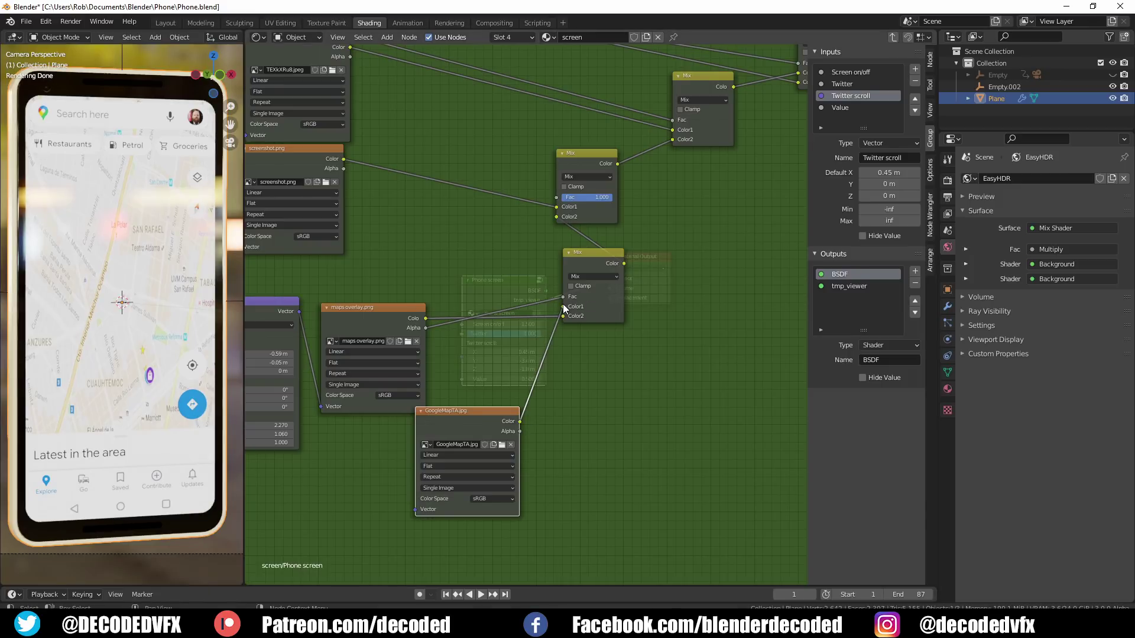
left_click_drag(472, 426, 380, 475)
scroll(384, 470, "down", 2)
middle_click_drag(389, 463, 593, 376)
middle_click_drag(630, 340, 549, 403)
scroll(556, 378, "down", 1)
middle_click_drag(562, 351, 519, 426)
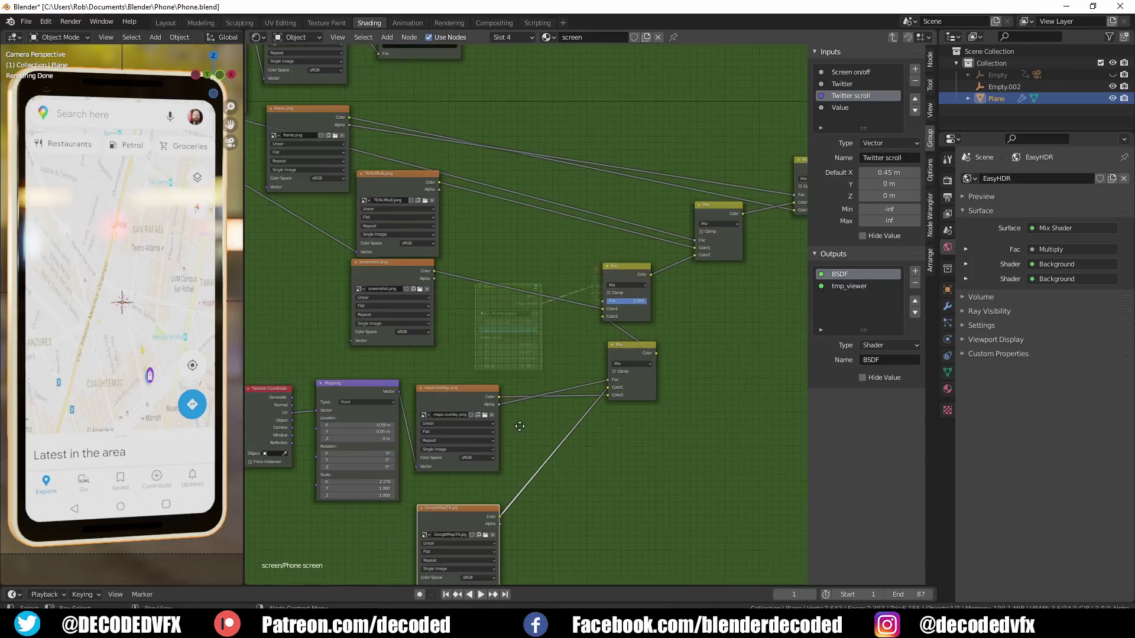
scroll(580, 366, "up", 1)
middle_click_drag(580, 366, 580, 445)
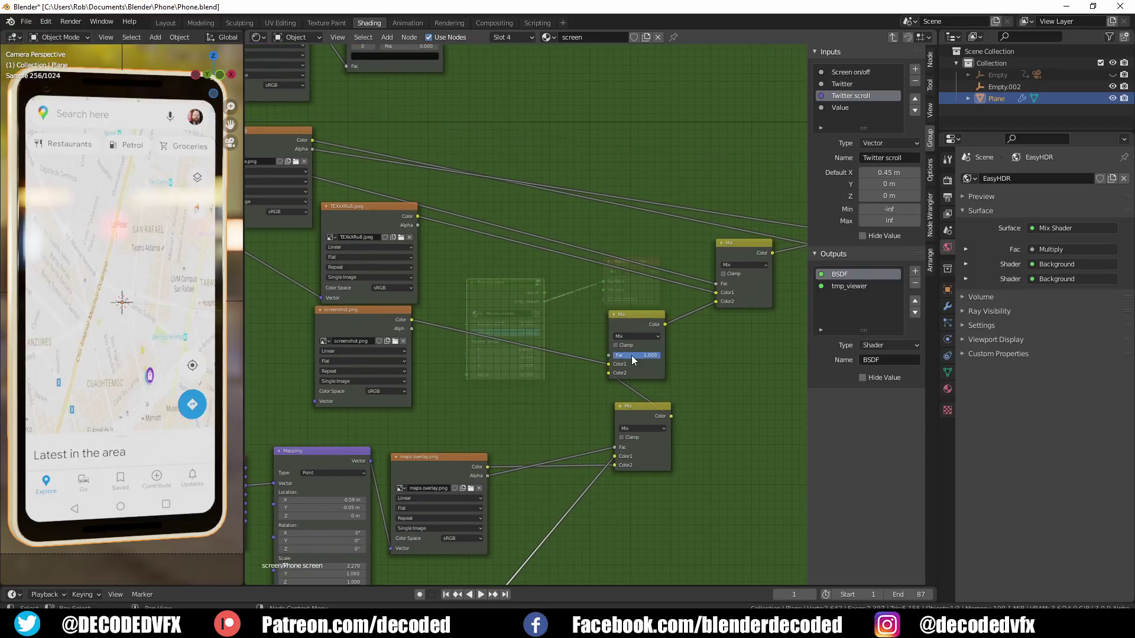
Step: Expose the Fac of the Mix node blending the screenshot and maps as a new group input
scroll(558, 350, "down", 6)
middle_click_drag(482, 349, 546, 400)
middle_click_drag(307, 232, 332, 239)
left_click_drag(258, 249, 678, 412)
Step: Rename the new Value group input to Maps and limit its range to 0 through 1
left_click(842, 107)
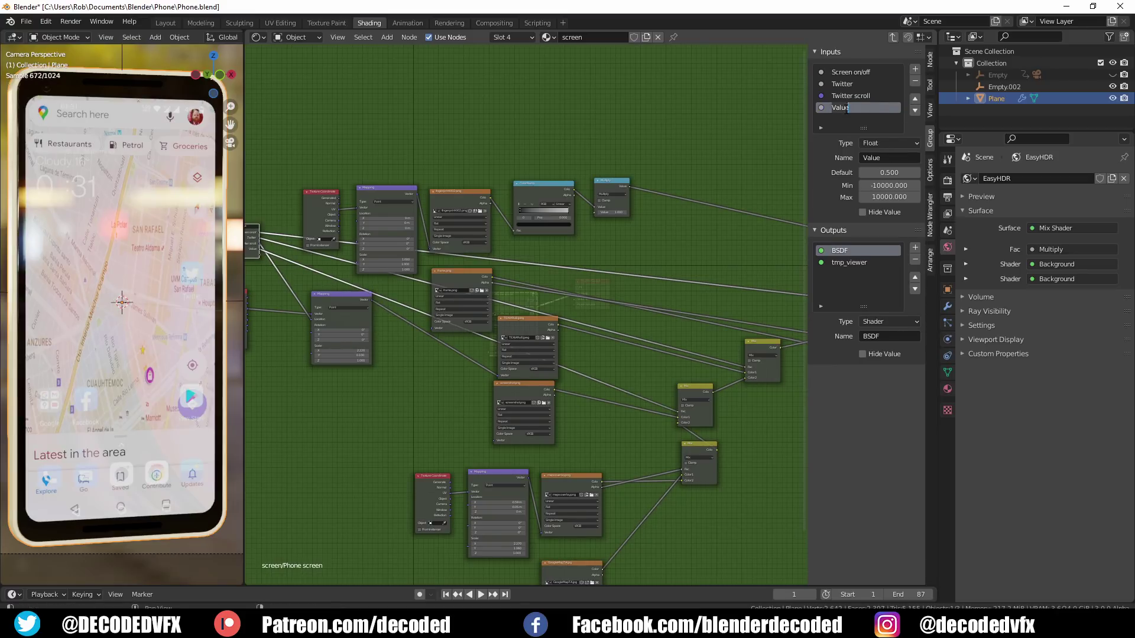
double_click(843, 107)
type("Maps")
key("Return")
left_click(888, 185)
type("0")
key("Tab")
key("Return")
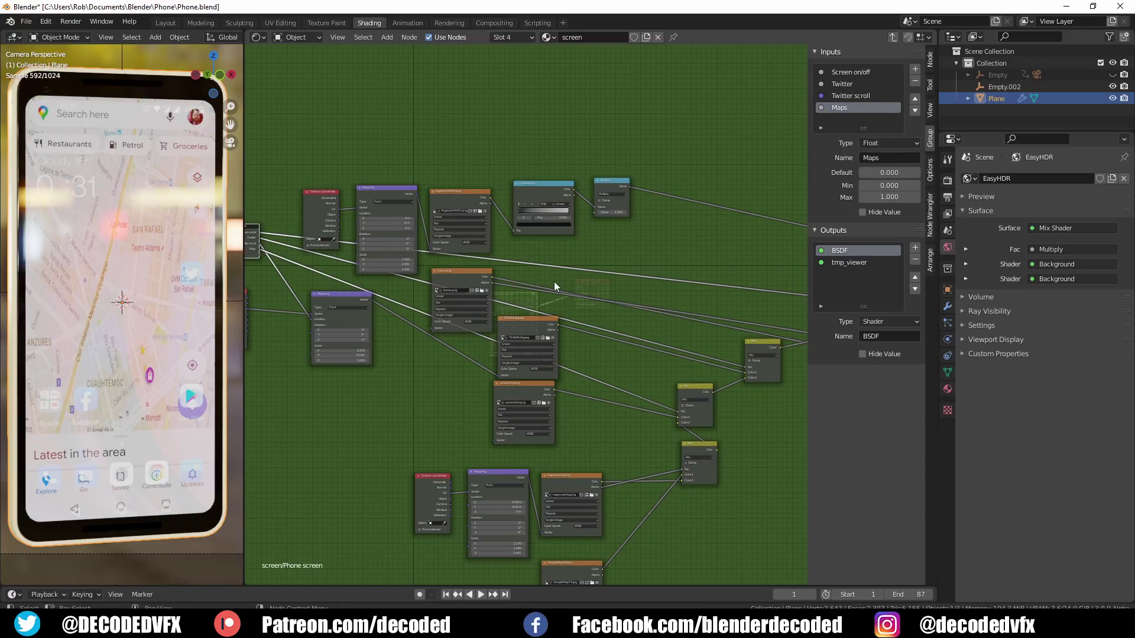
Step: Raise the Maps value on the Phone screen group node to show the maps, and reopen the group
key("Tab")
left_click_drag(504, 368, 535, 368)
key("Tab")
scroll(561, 395, "down", 10)
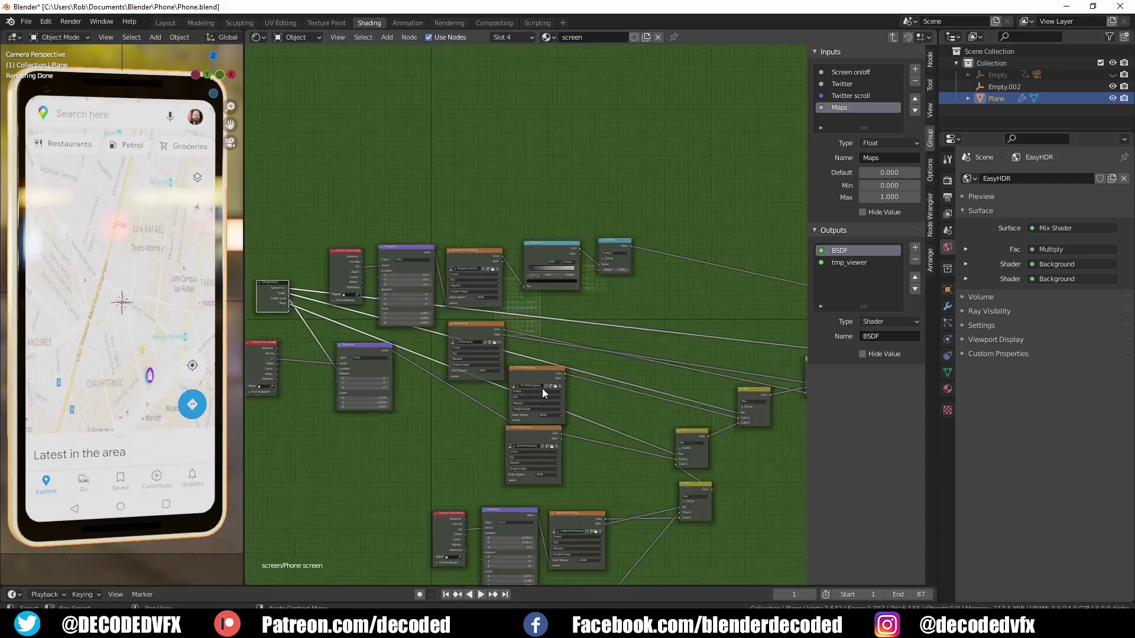
Step: Add texture mapping to GoogleMapTA.jpg with scale 2.000 on all axes, and move the Group Input node beside it
middle_click_drag(546, 494, 505, 298)
scroll(506, 298, "up", 6)
left_click_drag(534, 427, 567, 436)
scroll(566, 437, "down", 4)
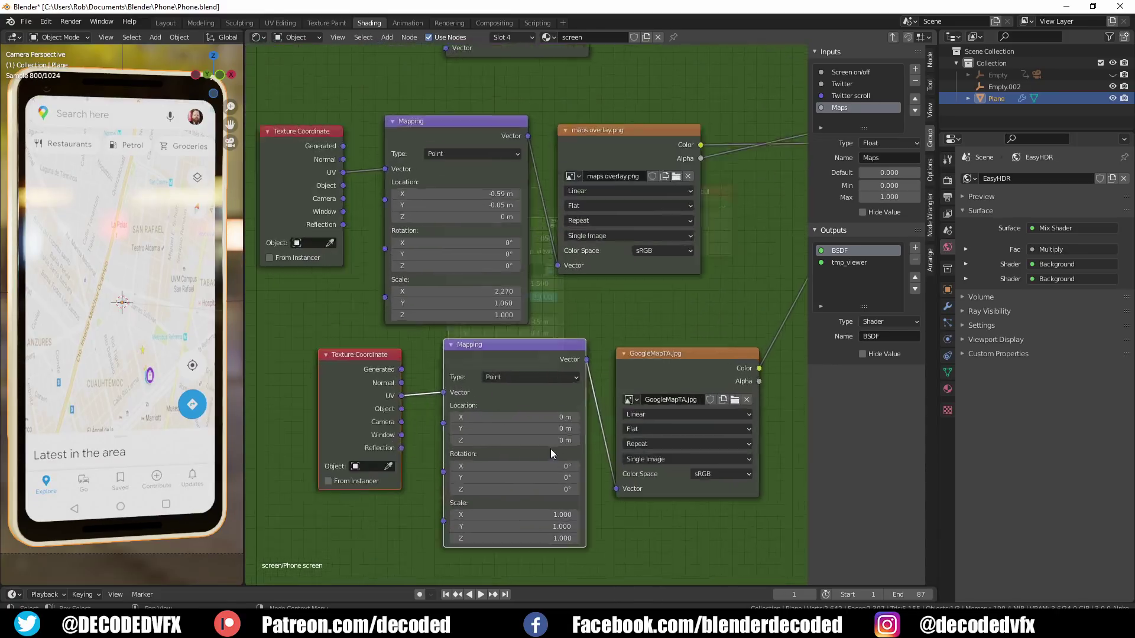
left_click_drag(331, 142, 381, 496)
scroll(489, 460, "up", 5)
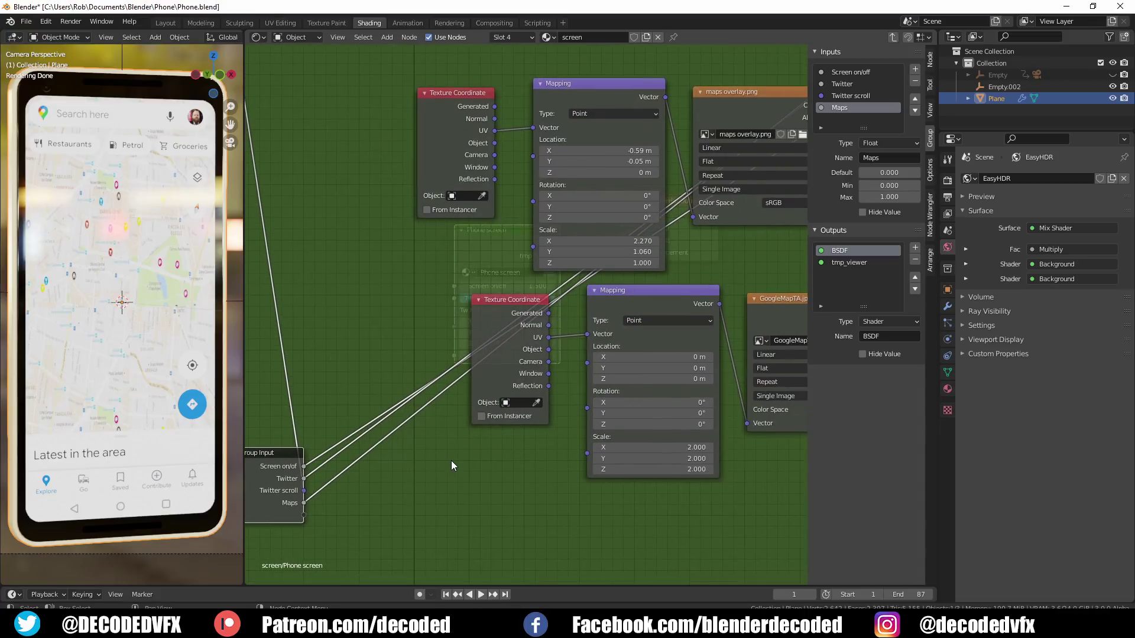
Step: Place a Math Add node between a new group input and the map Mapping node's Scale, with its second value at 2.500
key("shift+a")
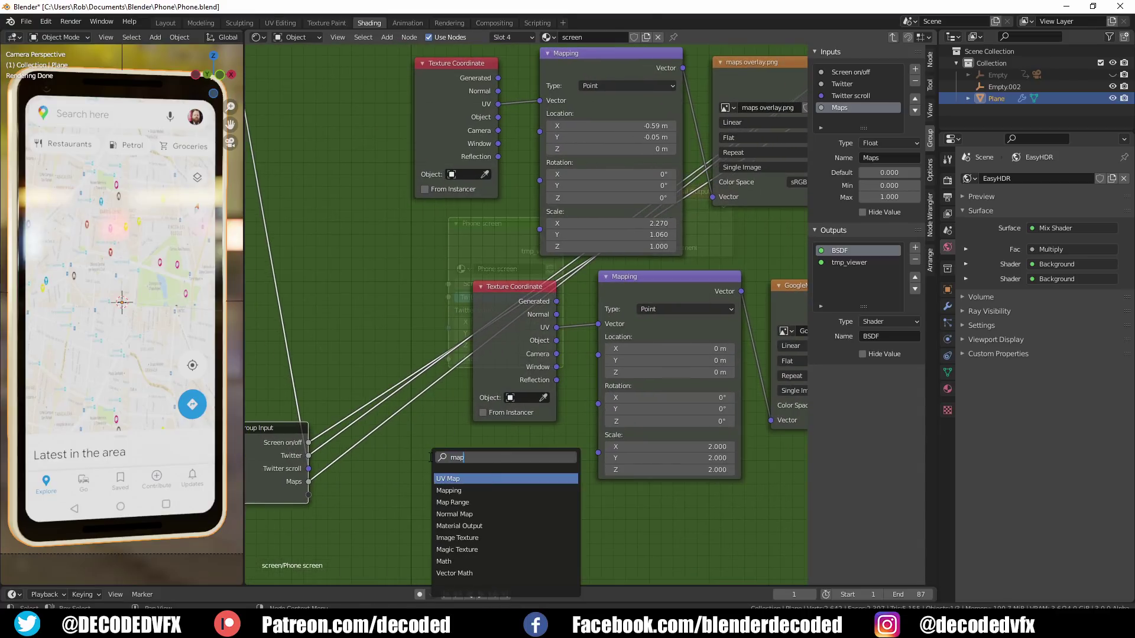
left_click(429, 457)
left_click(429, 457)
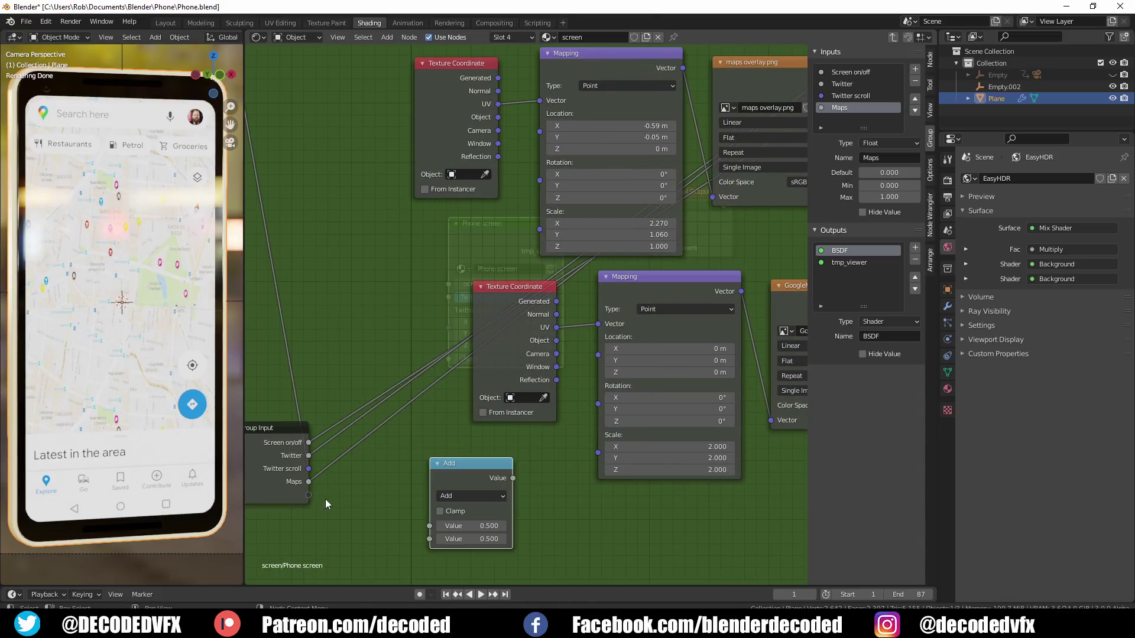
left_click_drag(308, 495, 429, 539)
left_click_drag(513, 478, 598, 435)
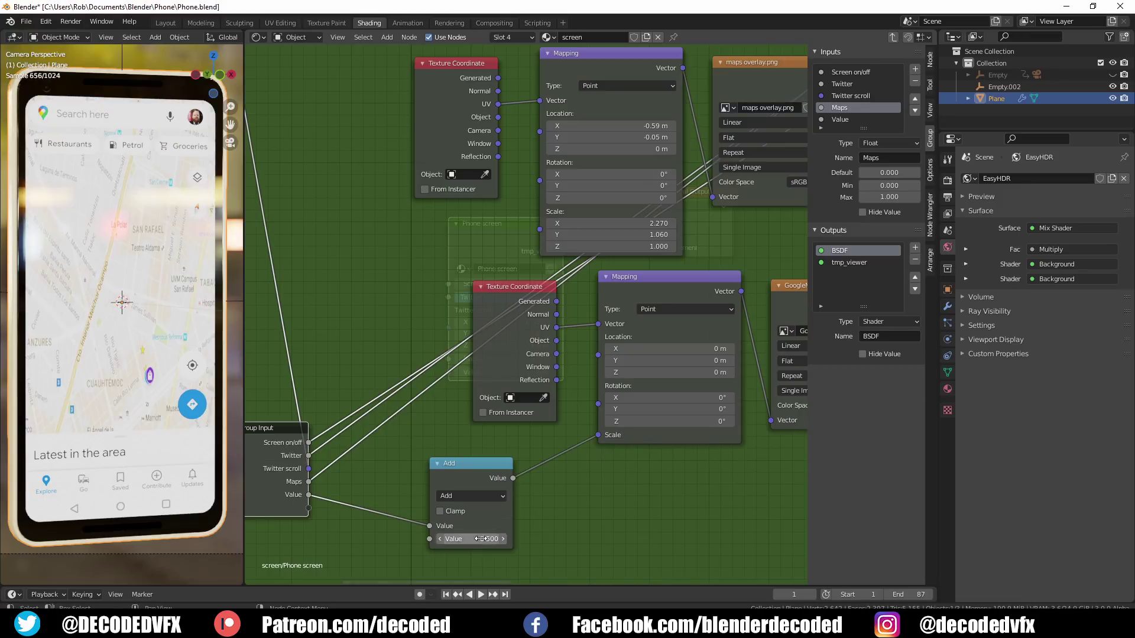
left_click_drag(479, 539, 512, 538)
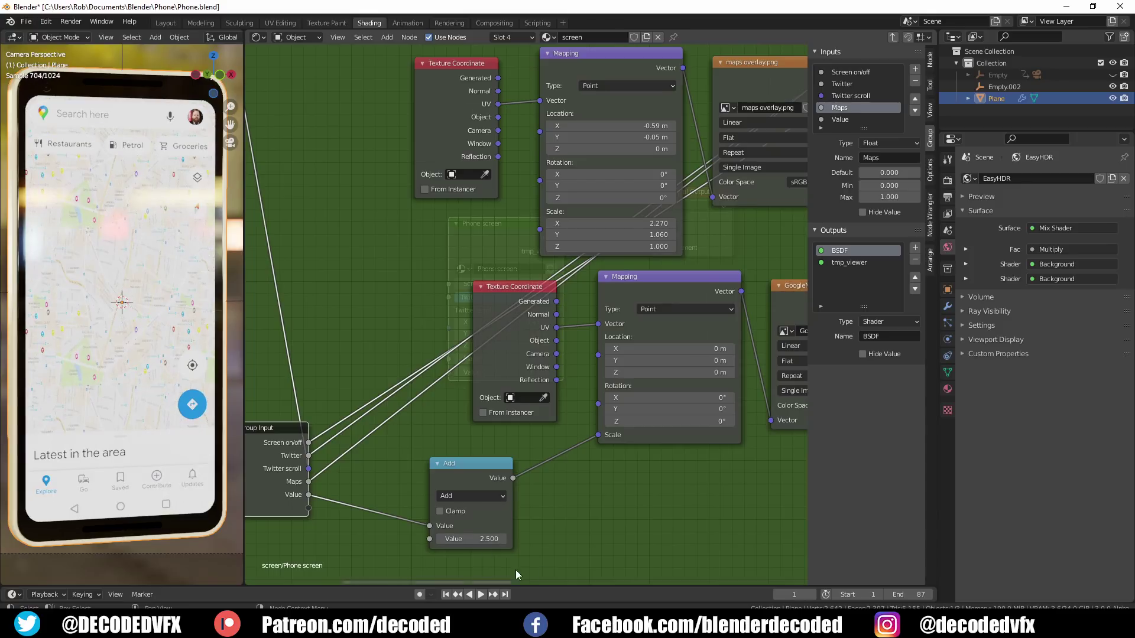
Step: Rename the new group input to Map zoom with a maximum of 2.5, and lower the Add node's second value
left_click(848, 121)
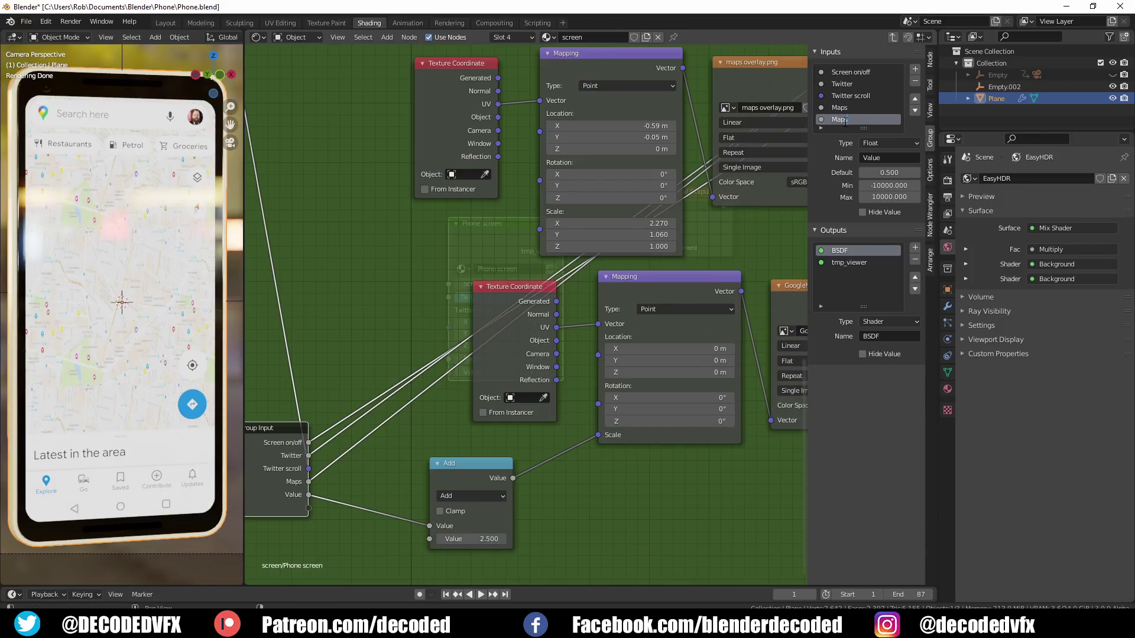
type("Map zoom")
key("Return")
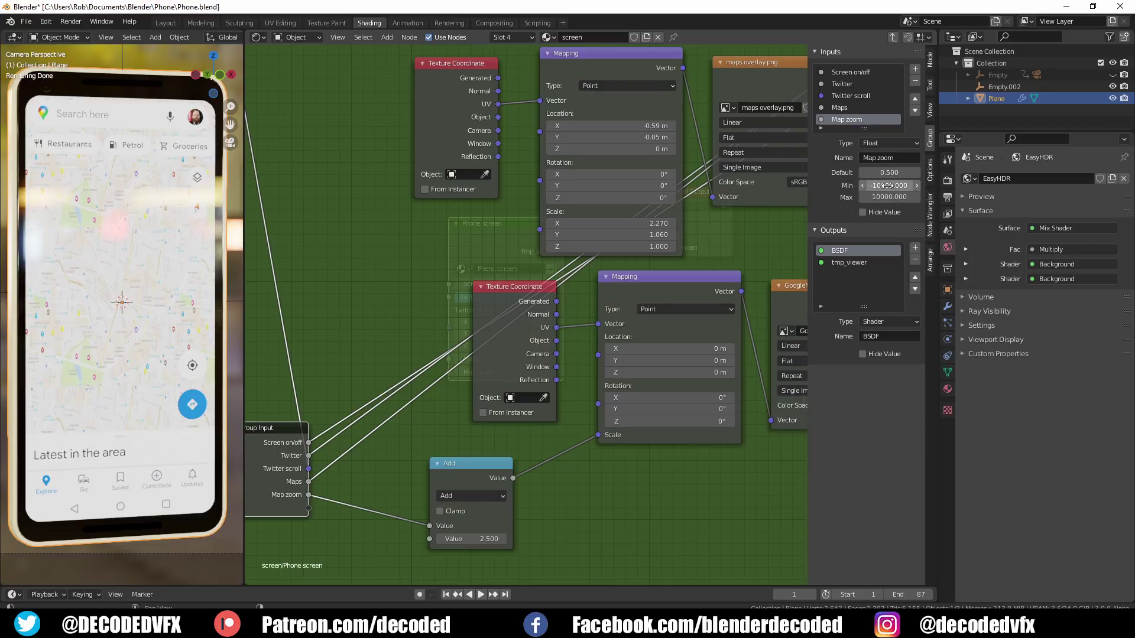
double_click(885, 199)
type("2.5")
key("Return")
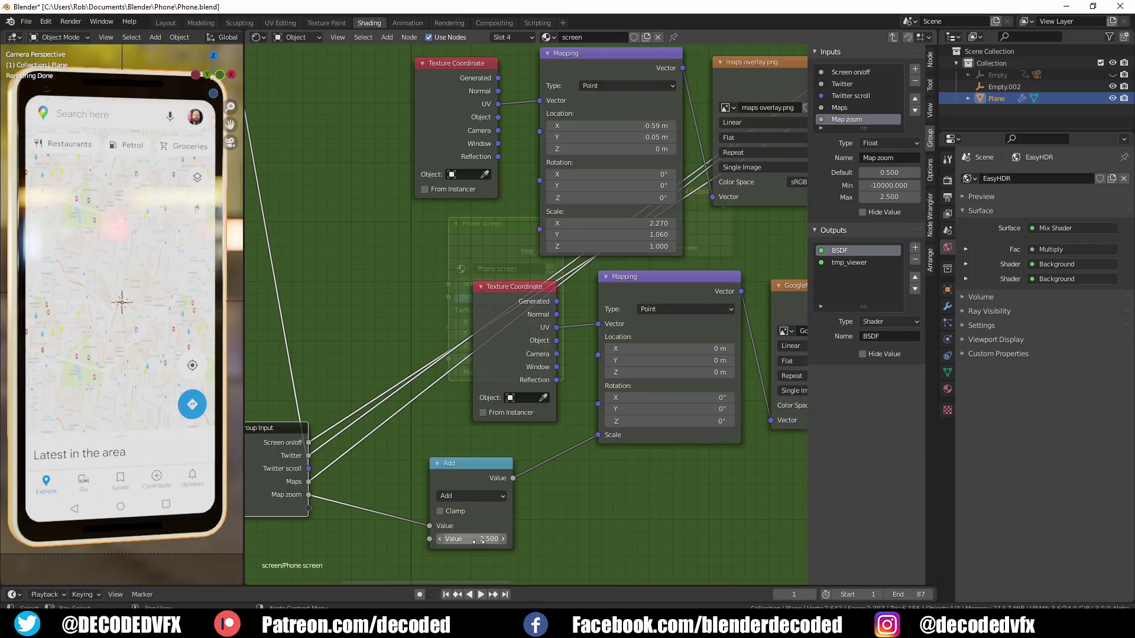
left_click_drag(485, 539, 440, 539)
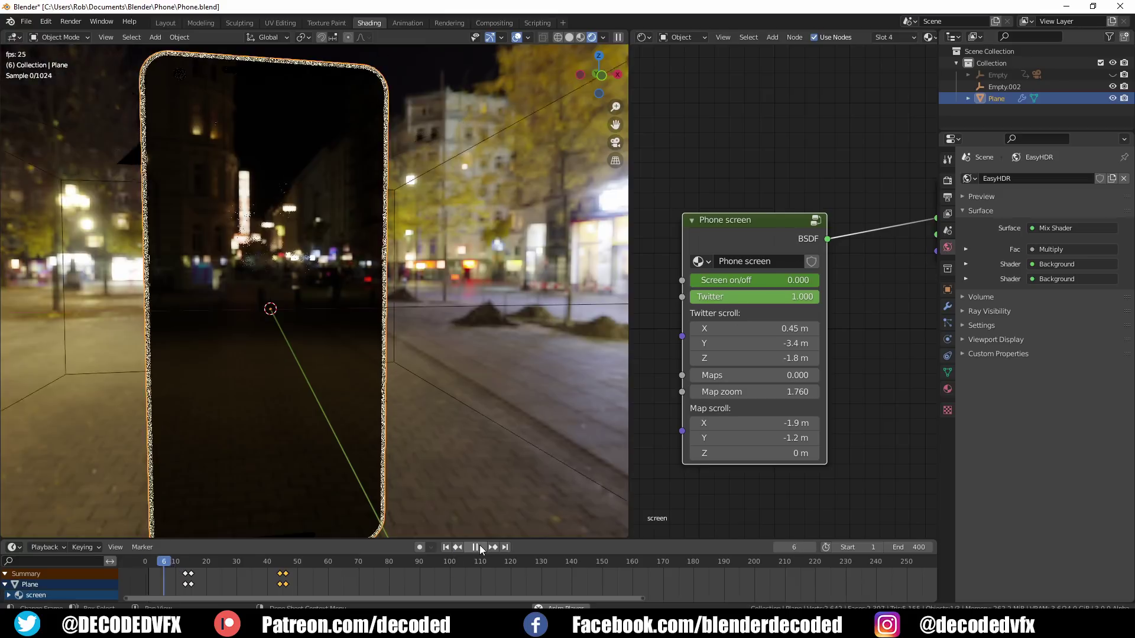
Step: Animate the Twitter scroll by keyframing its starting position and keyframing Y at -0.7 m on frame 86
left_click(480, 547)
left_click(480, 548)
key("i")
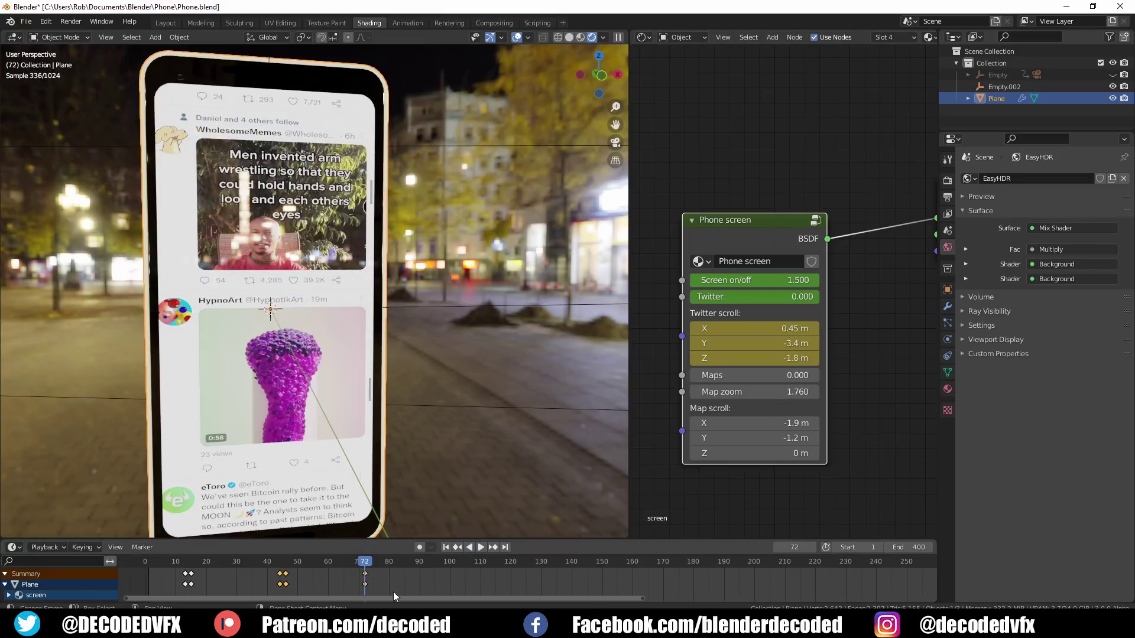
left_click(365, 563)
left_click_drag(366, 564, 407, 565)
left_click_drag(754, 343, 795, 344)
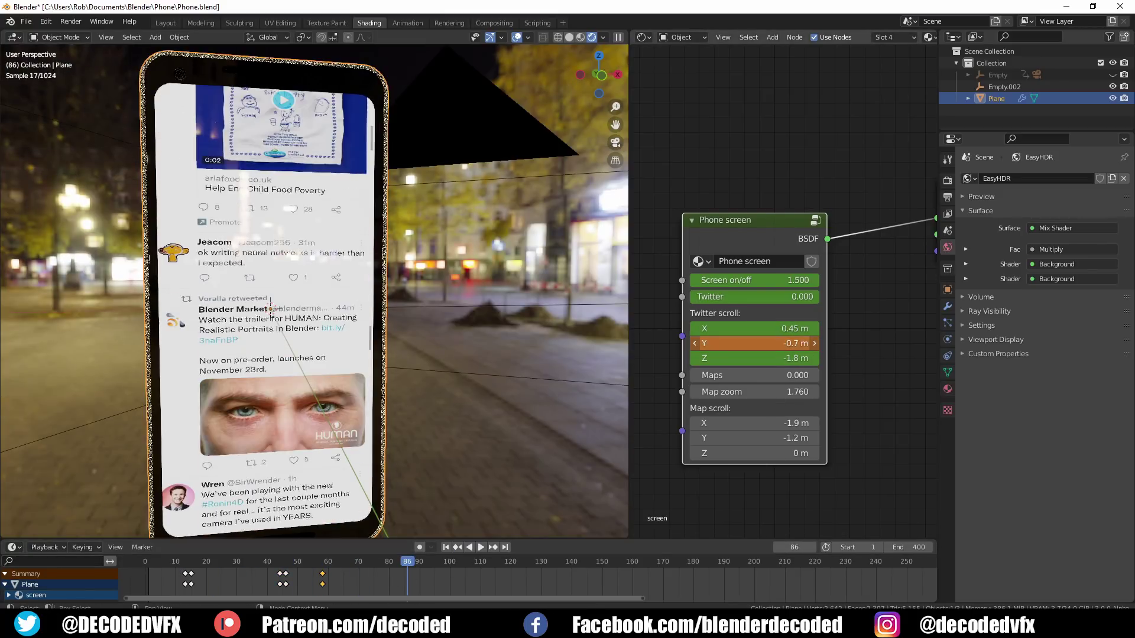
key("i")
Step: Keyframe Twitter at 0.000 on frame 94 and at 1.000 a couple of frames after it to close the feed
left_click(433, 562)
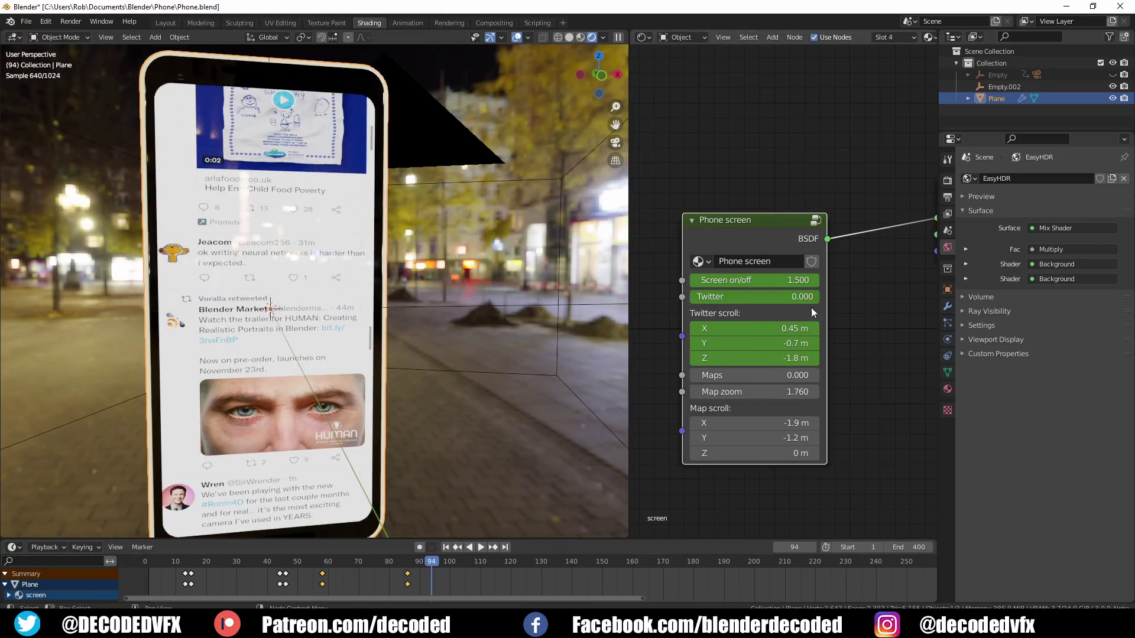
key("i")
left_click(438, 566)
left_click_drag(704, 297, 817, 297)
key("i")
Step: Keyframe Maps from 0.000 to 1.000 around frame 110, and shift the Map scroll X at frame 121
left_click(477, 566)
key("i")
left_click_drag(478, 567, 486, 566)
left_click_drag(750, 375, 816, 375)
key("i")
left_click(513, 565)
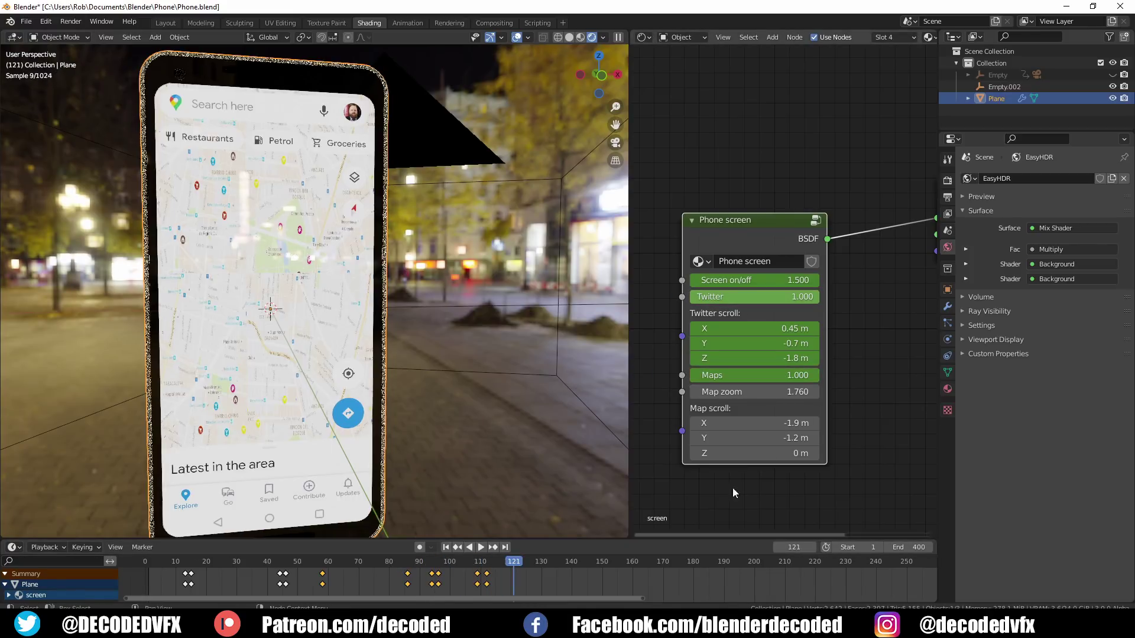
left_click_drag(752, 423, 736, 423)
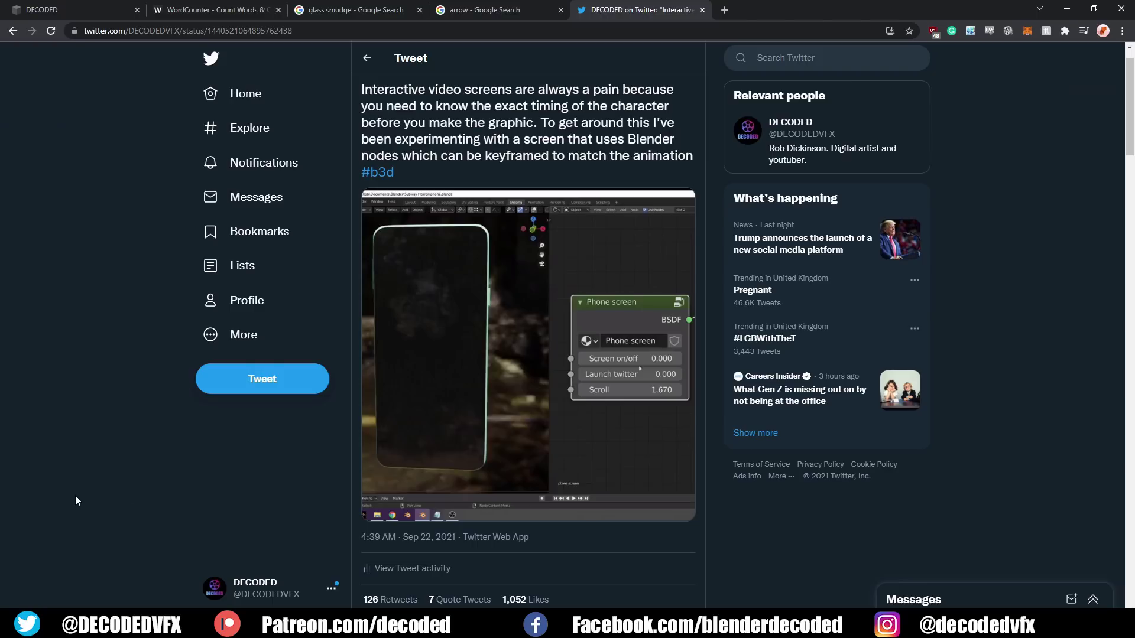